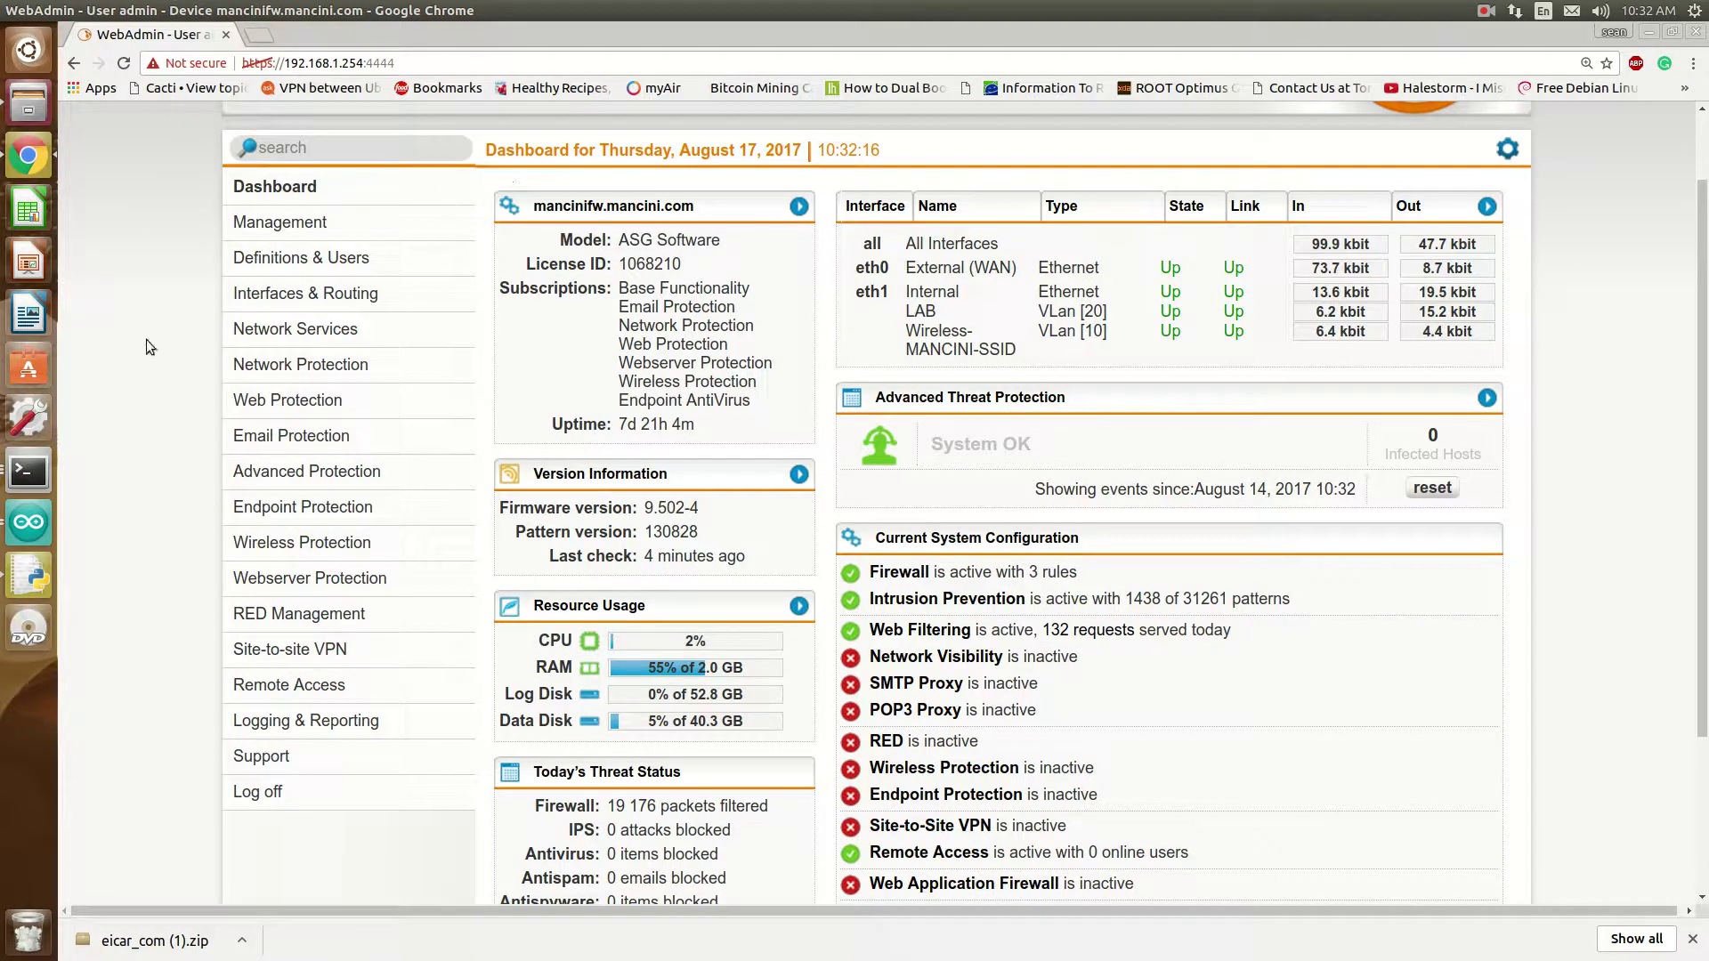
Look over the dashboard and open the Web Filtering settings under Web Protection.
scroll(157, 361, up, 1)
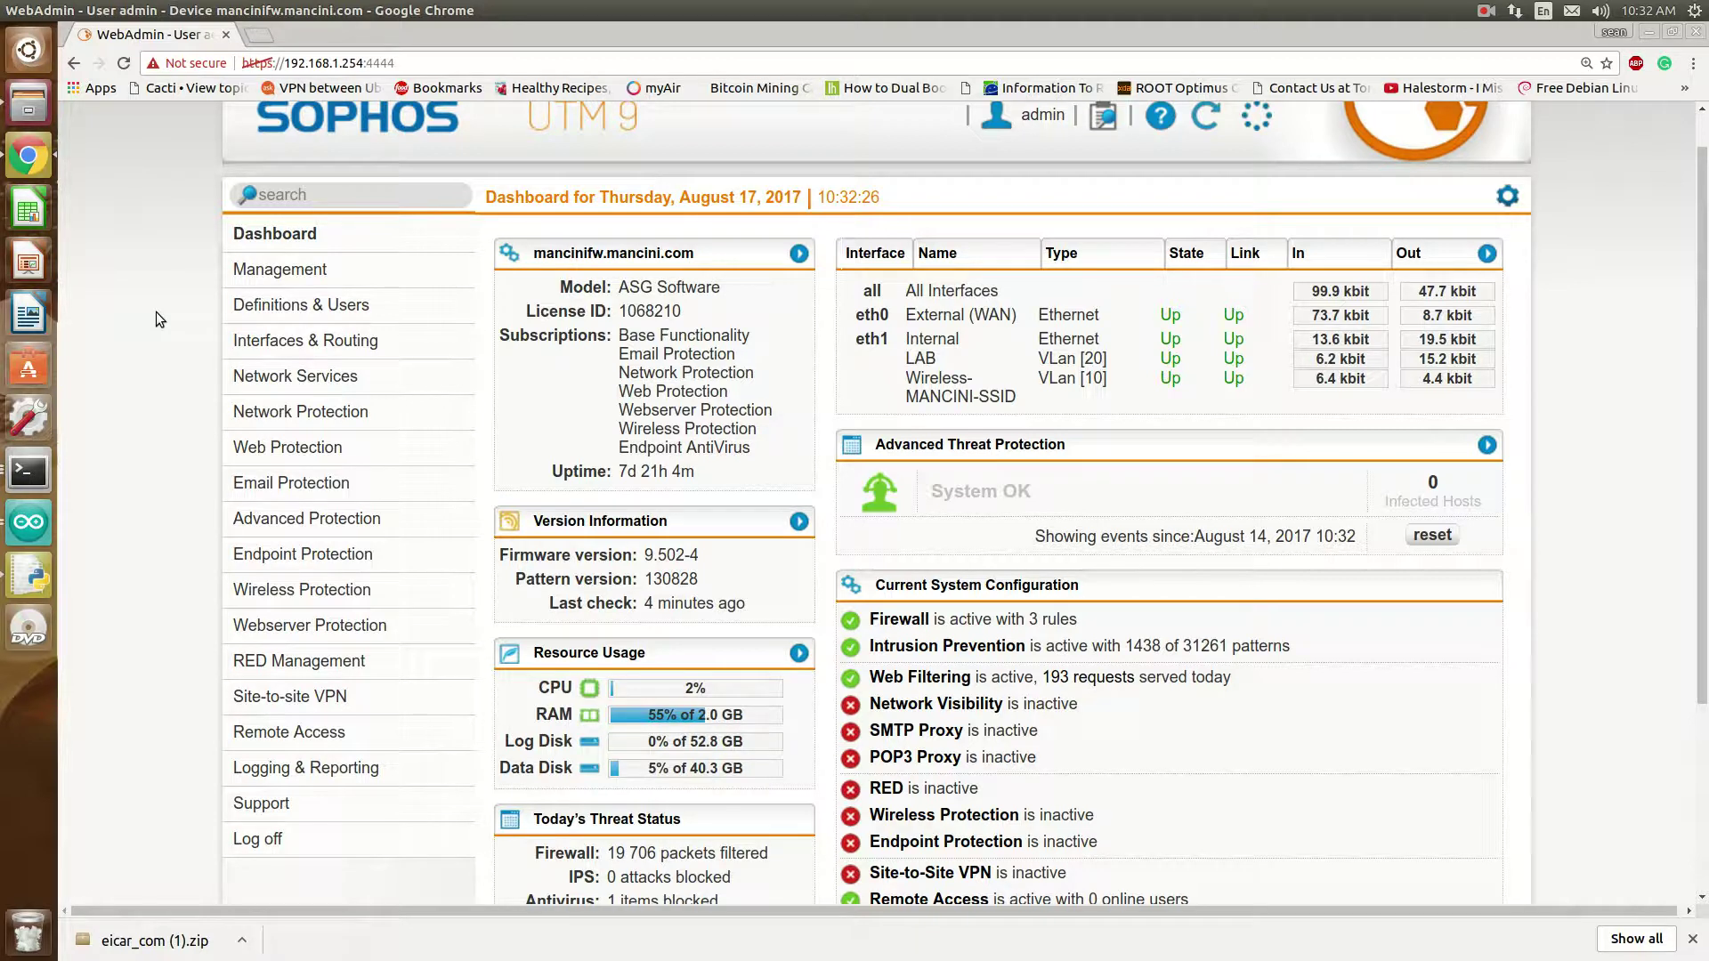
scroll(167, 350, down, 2)
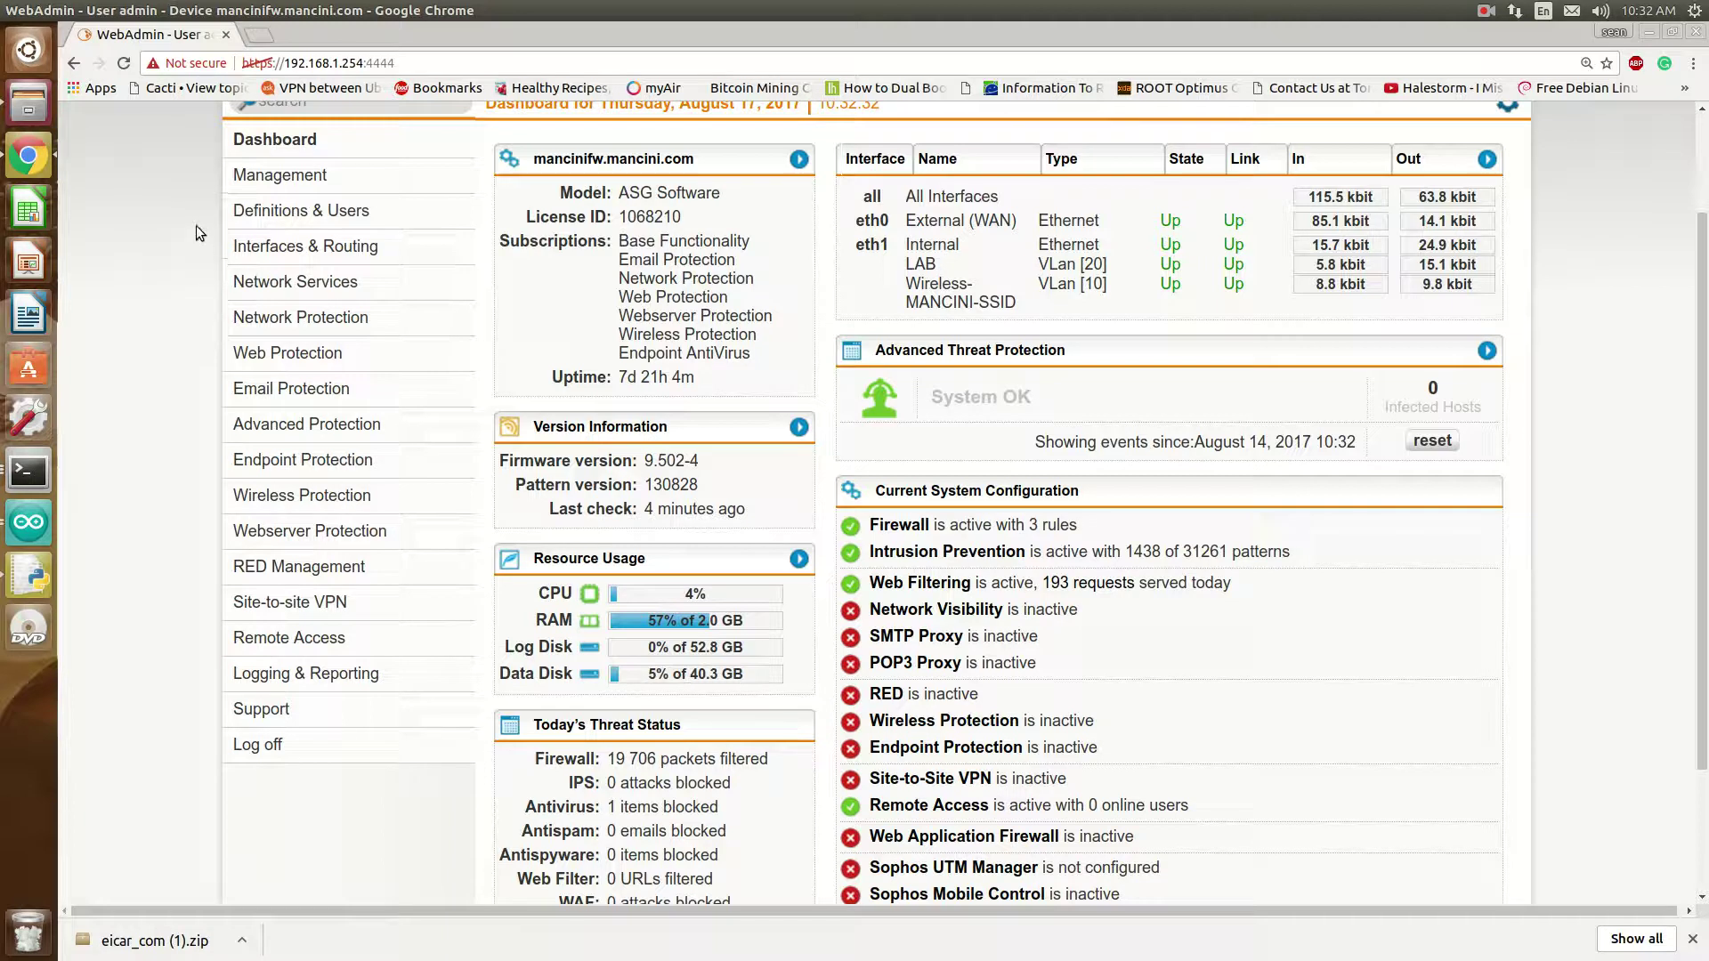
scroll(192, 222, up, 3)
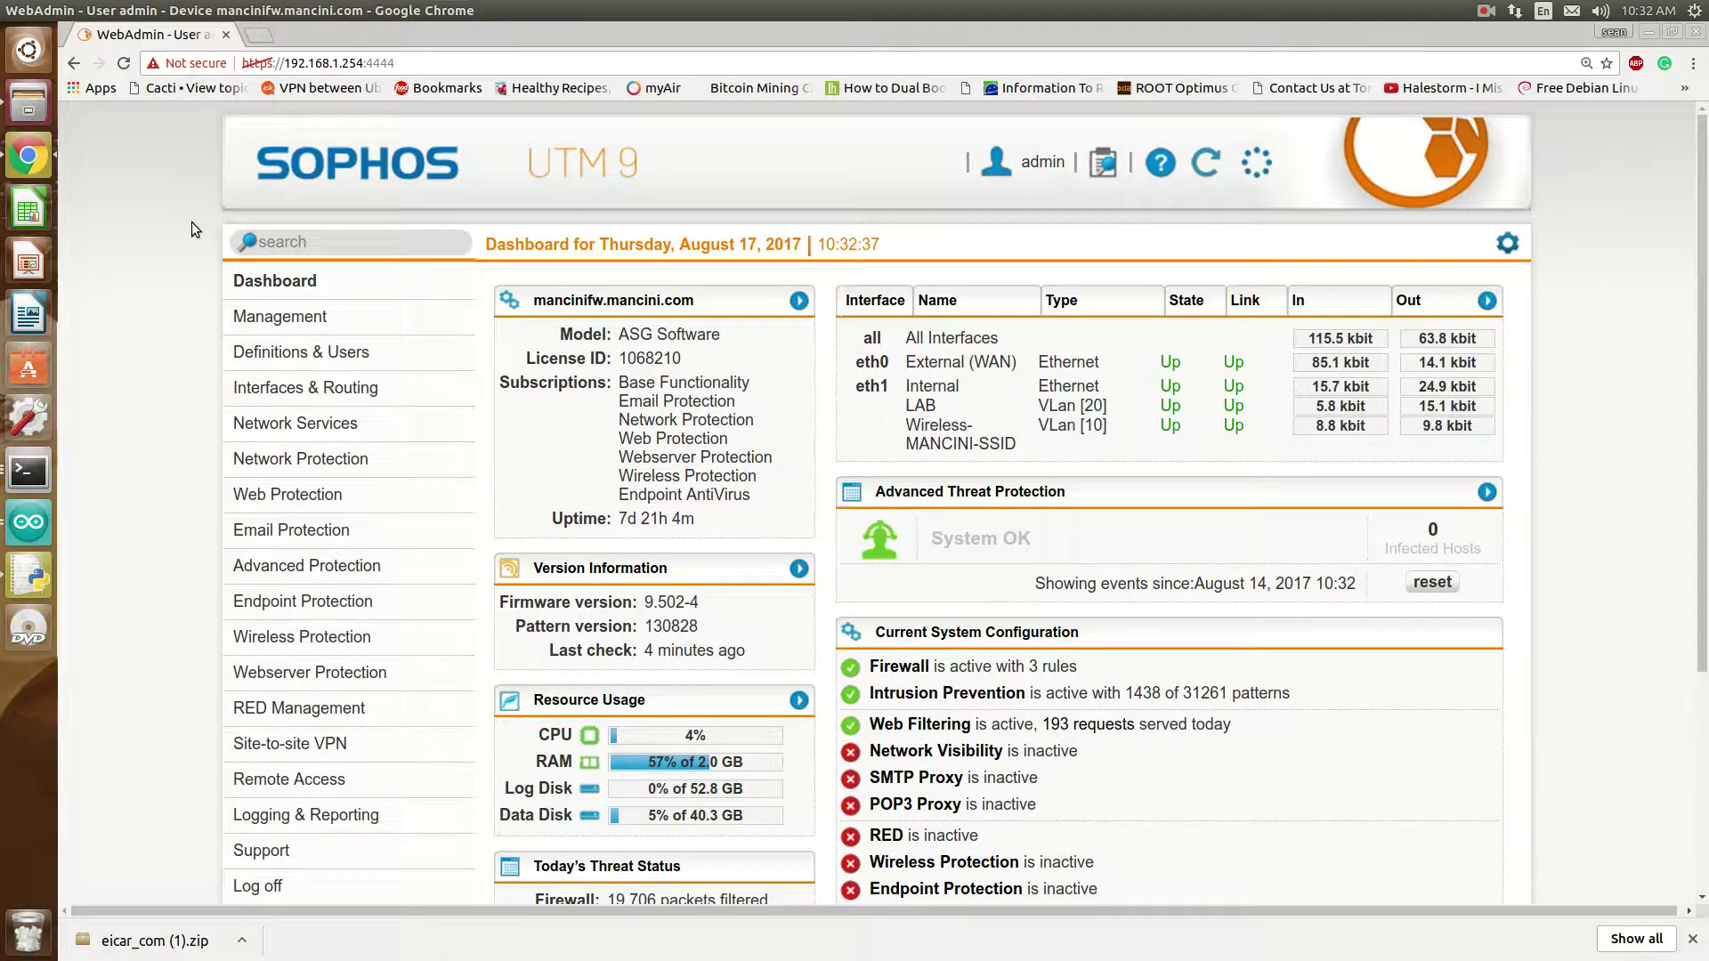
scroll(190, 287, down, 3)
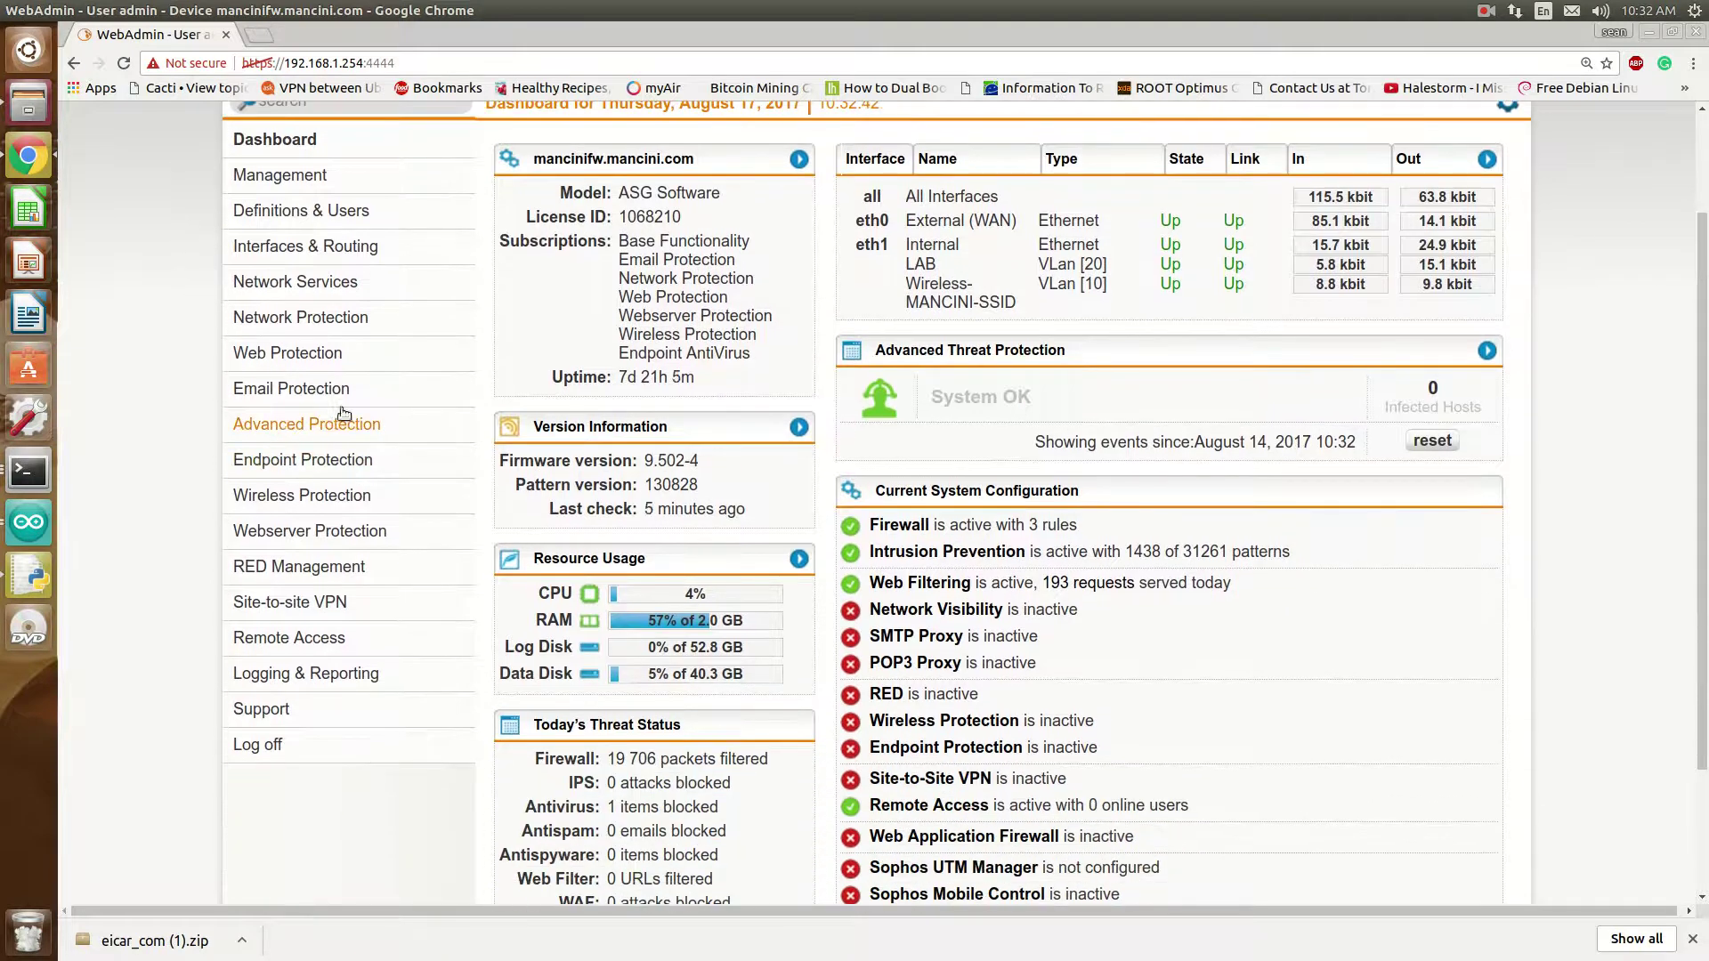
click(321, 353)
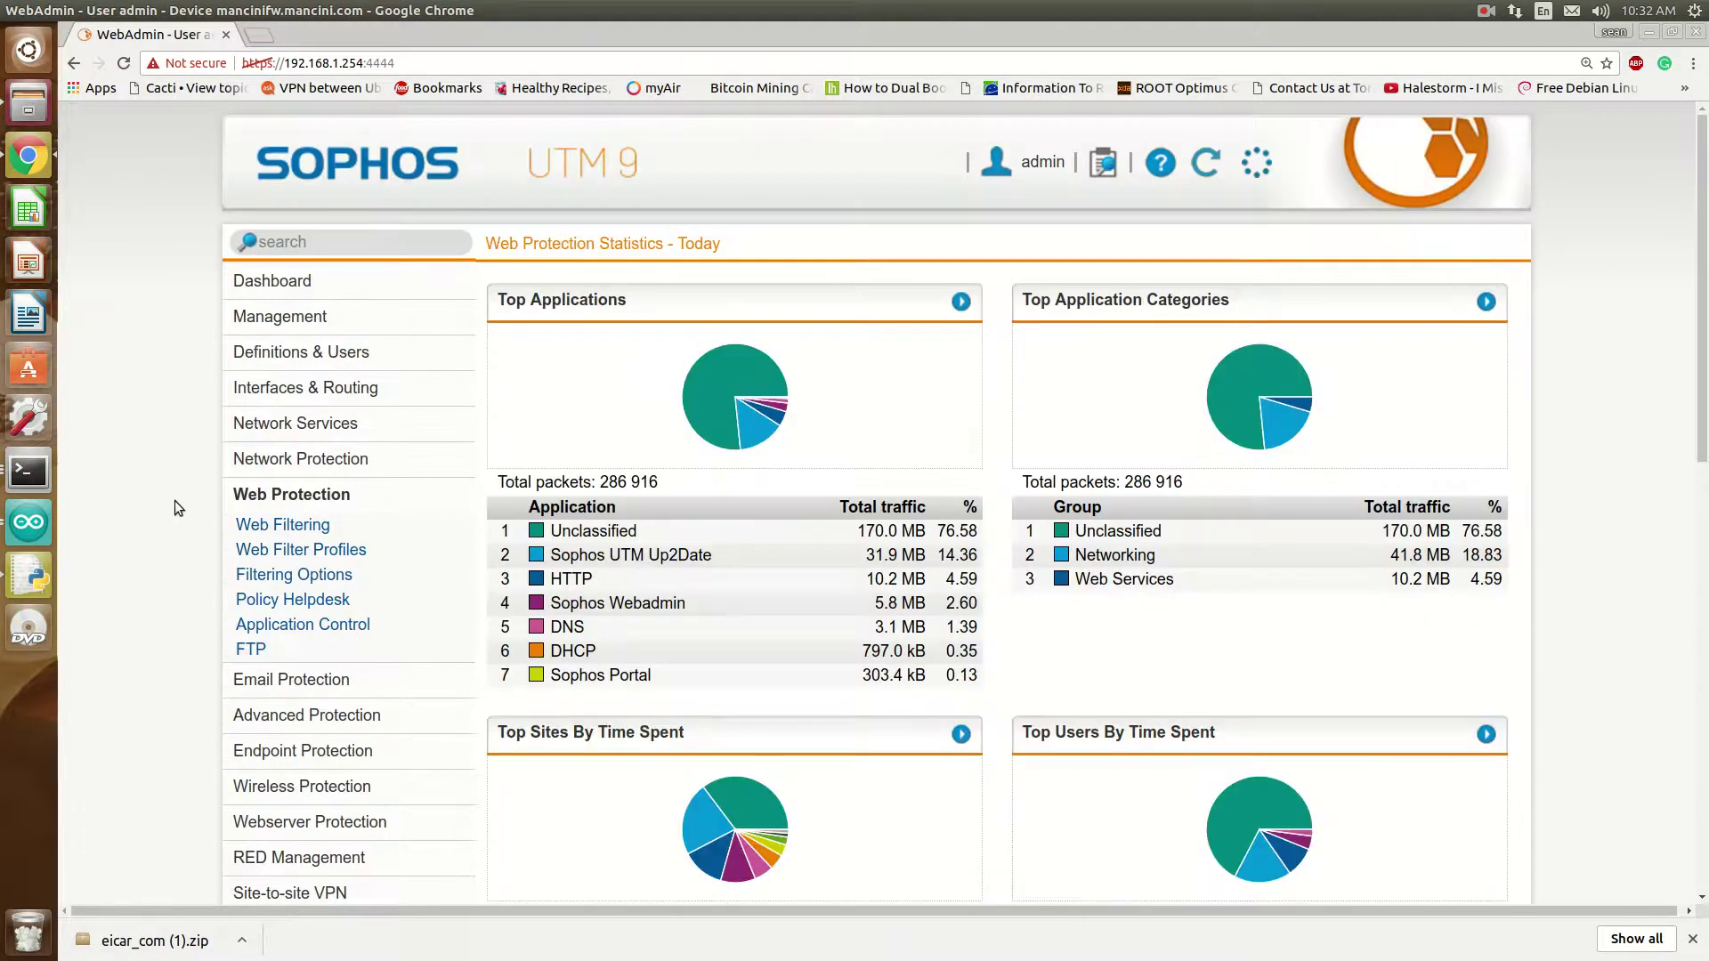
click(219, 516)
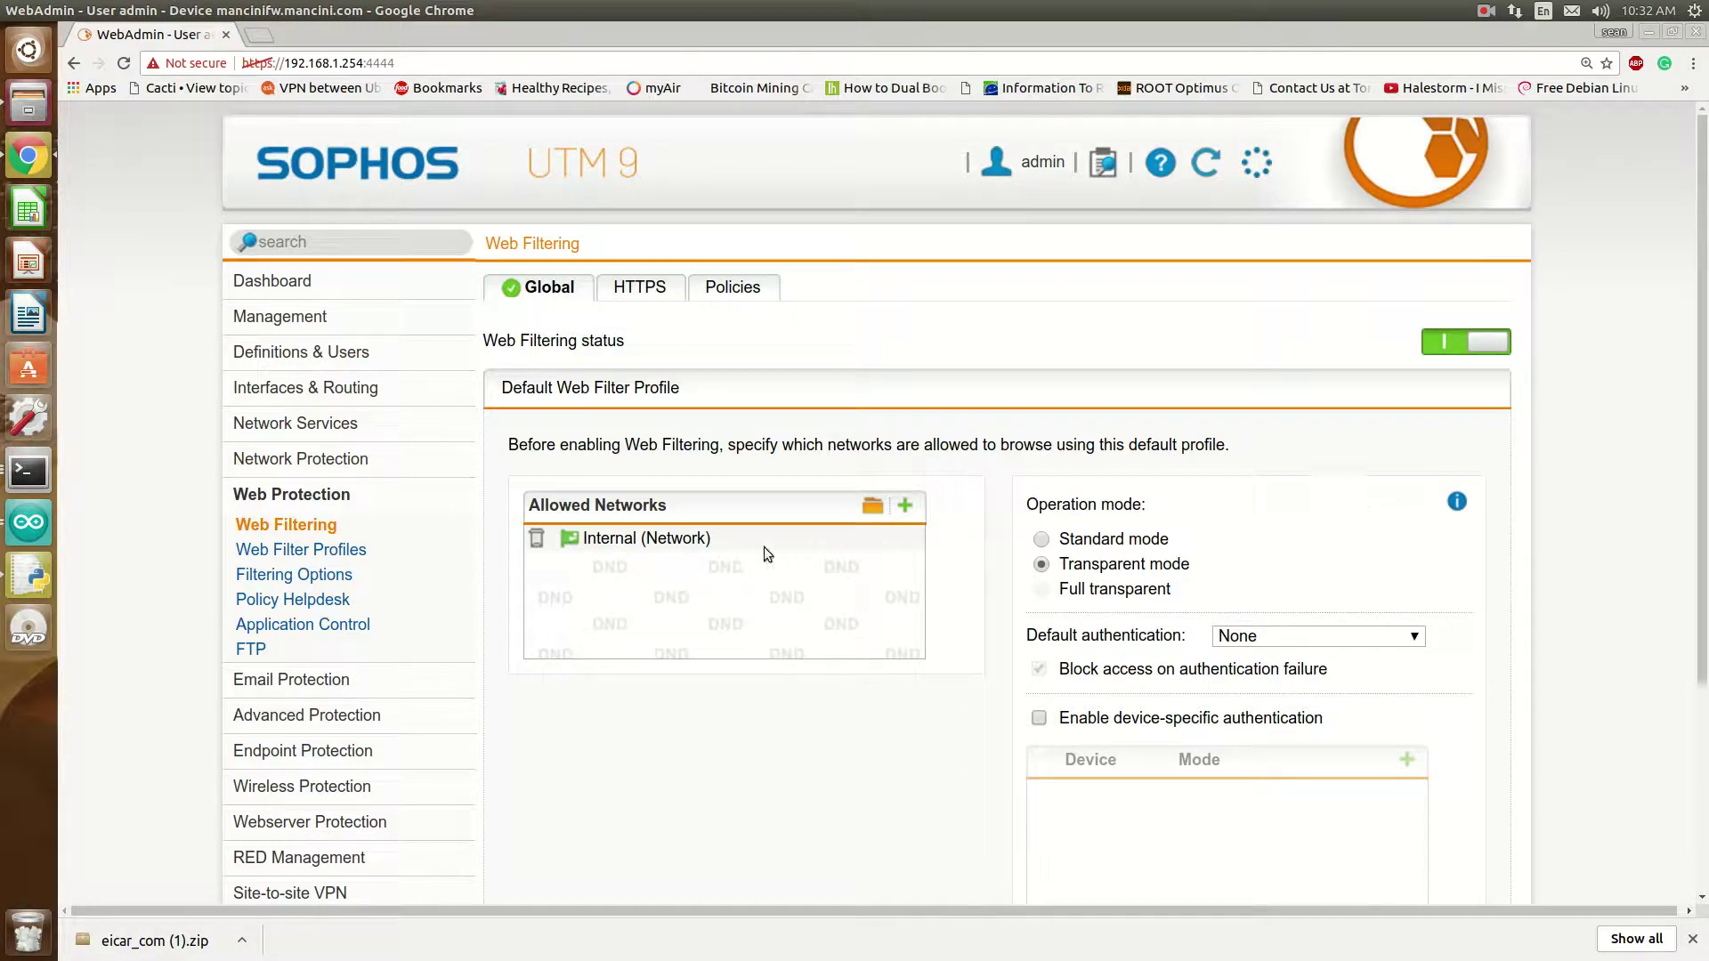
Replace Internal (Network) with LAB (Network) in the Allowed Networks of the default web filter profile.
click(537, 545)
key(ctrl+z)
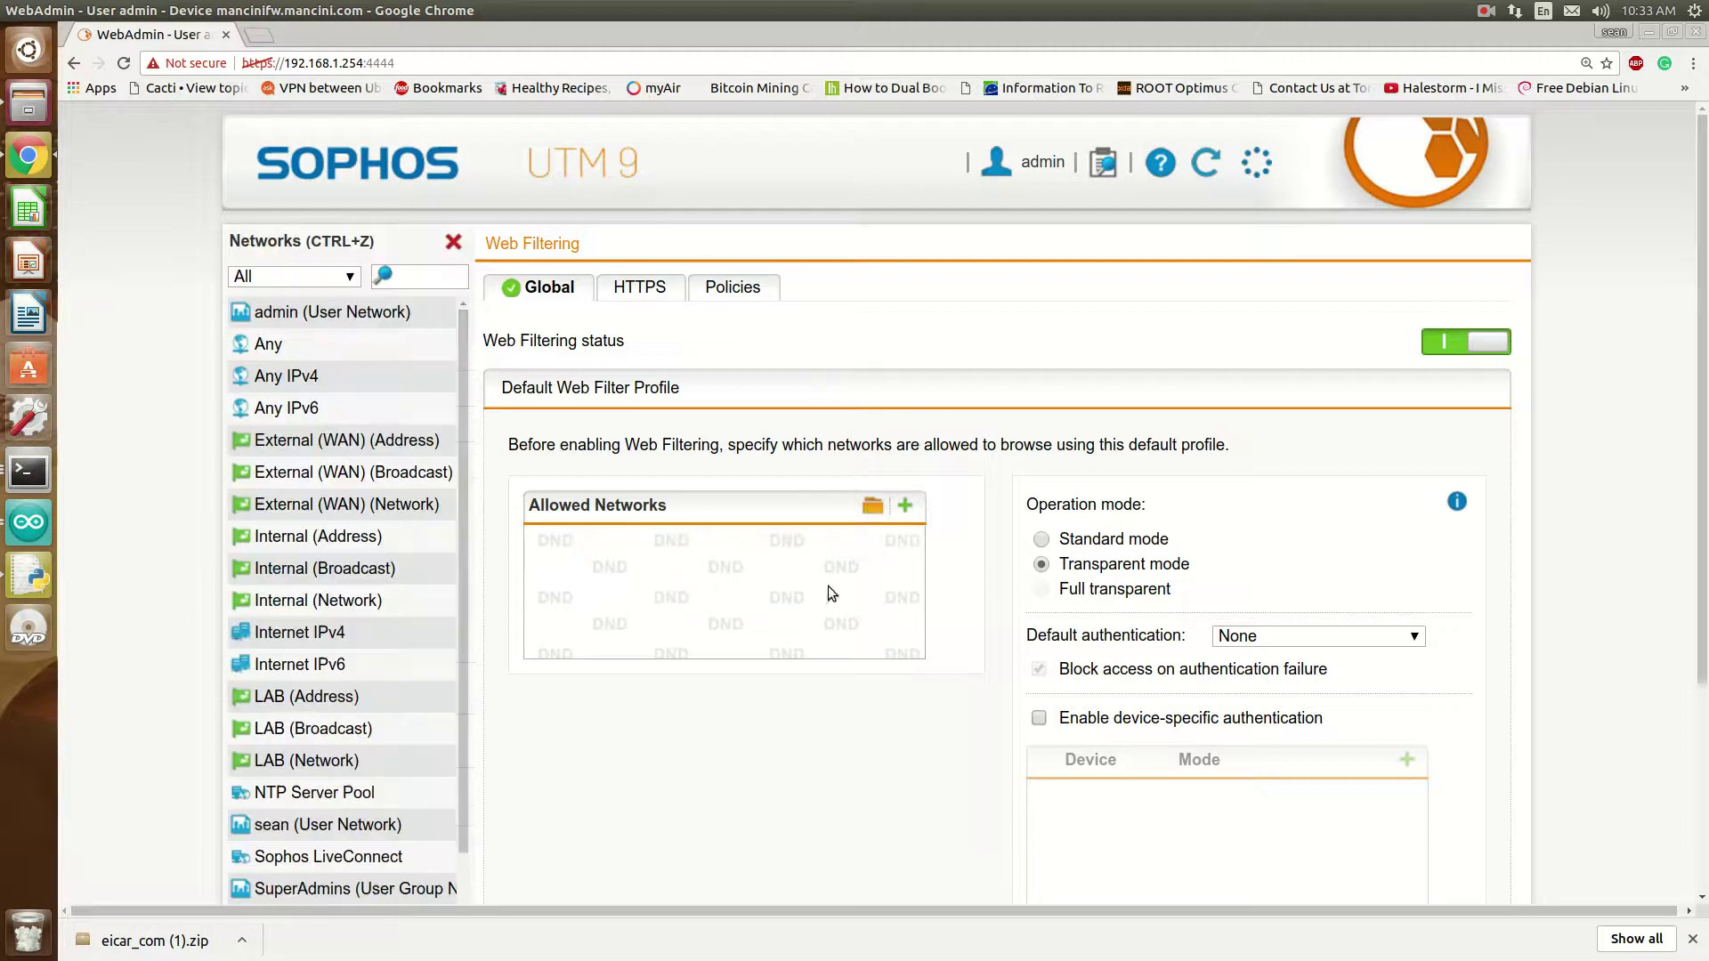
click(409, 279)
text(lab)
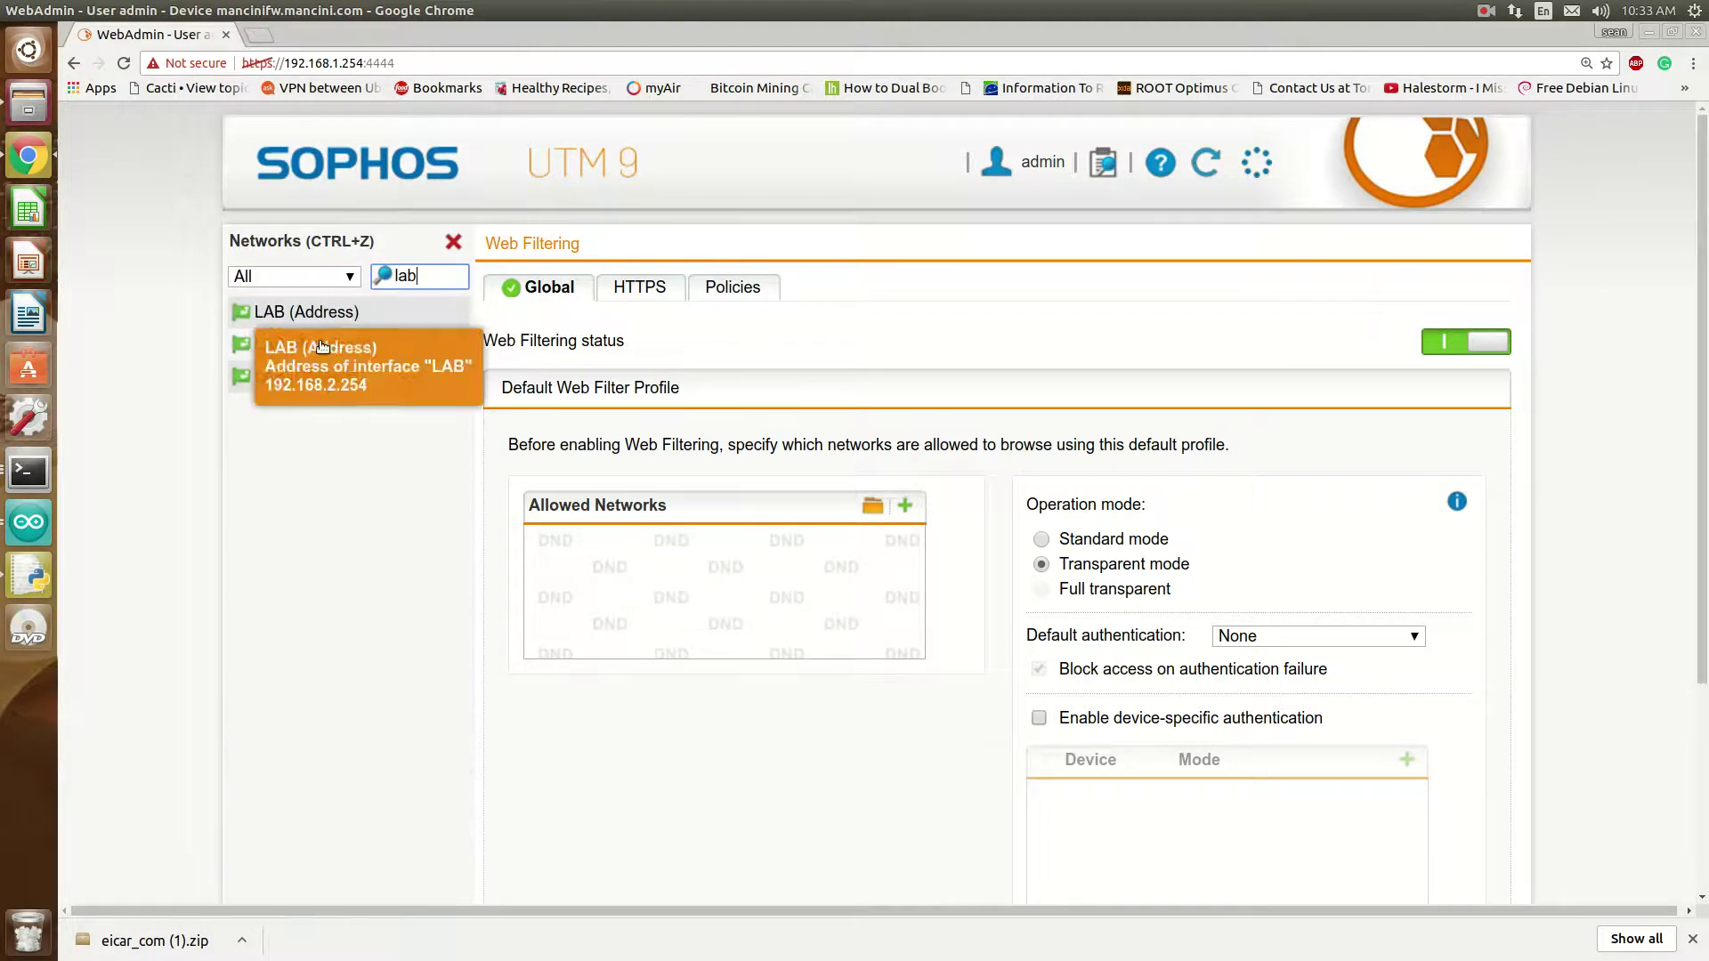
drag(285, 377, 774, 582)
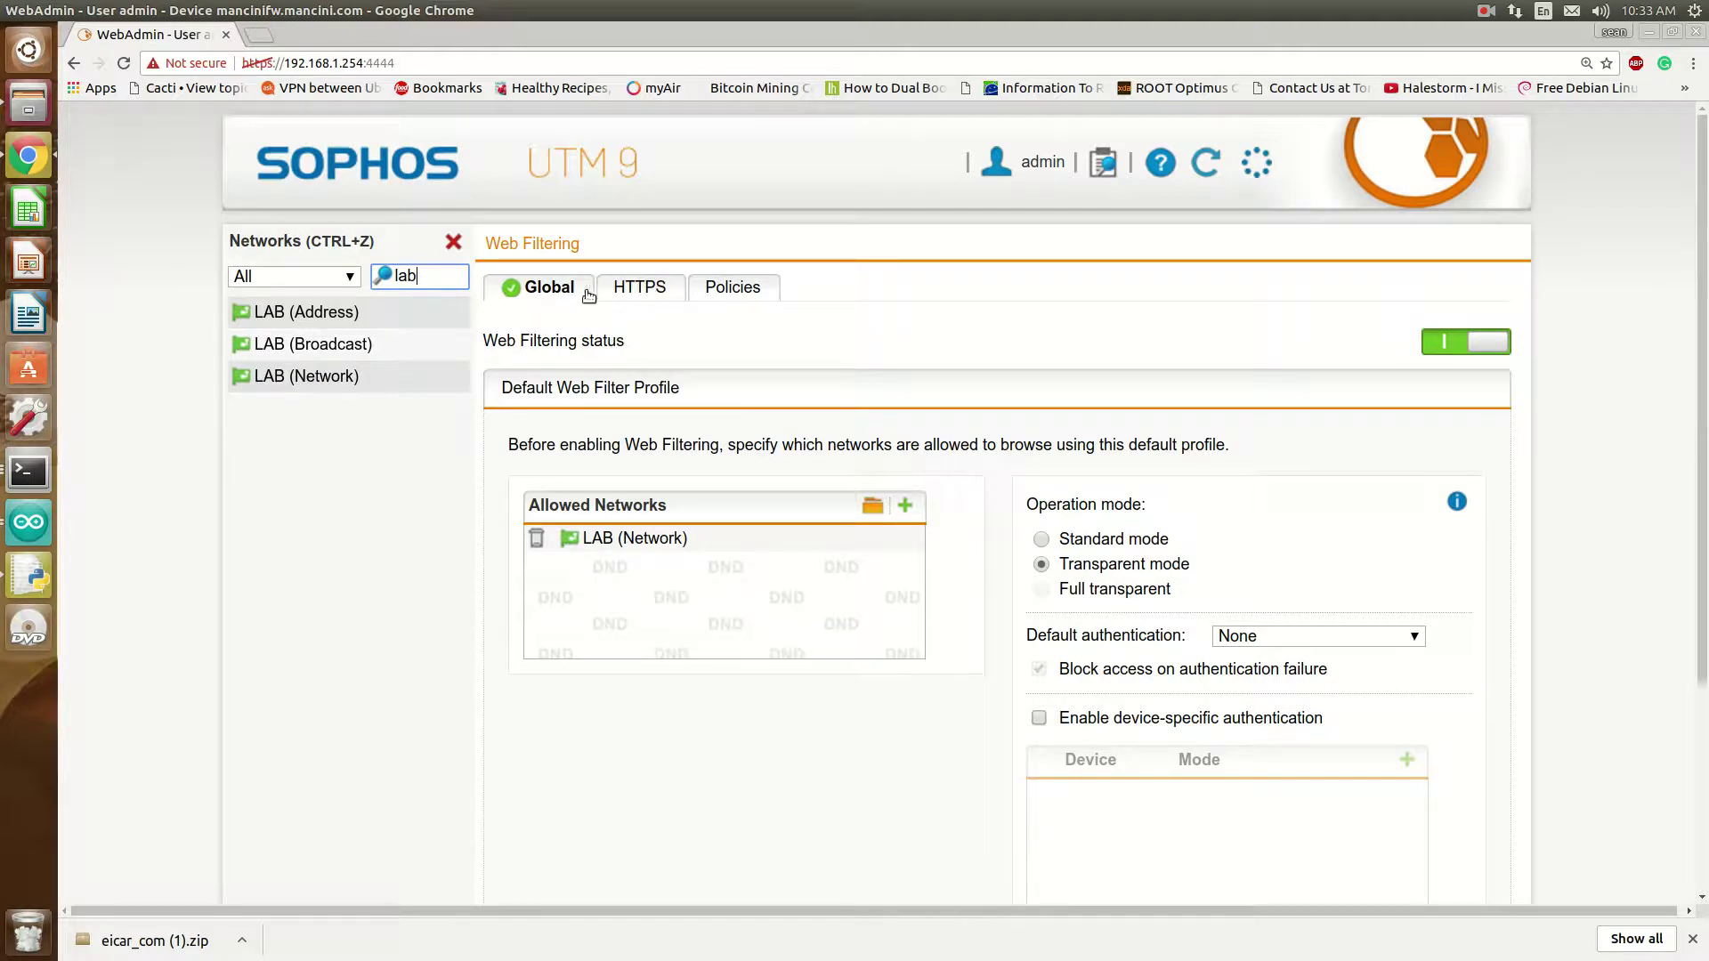
In the HTTPS scan settings, choose "Decrypt and scan the following" and look through the categorized websites list.
click(623, 292)
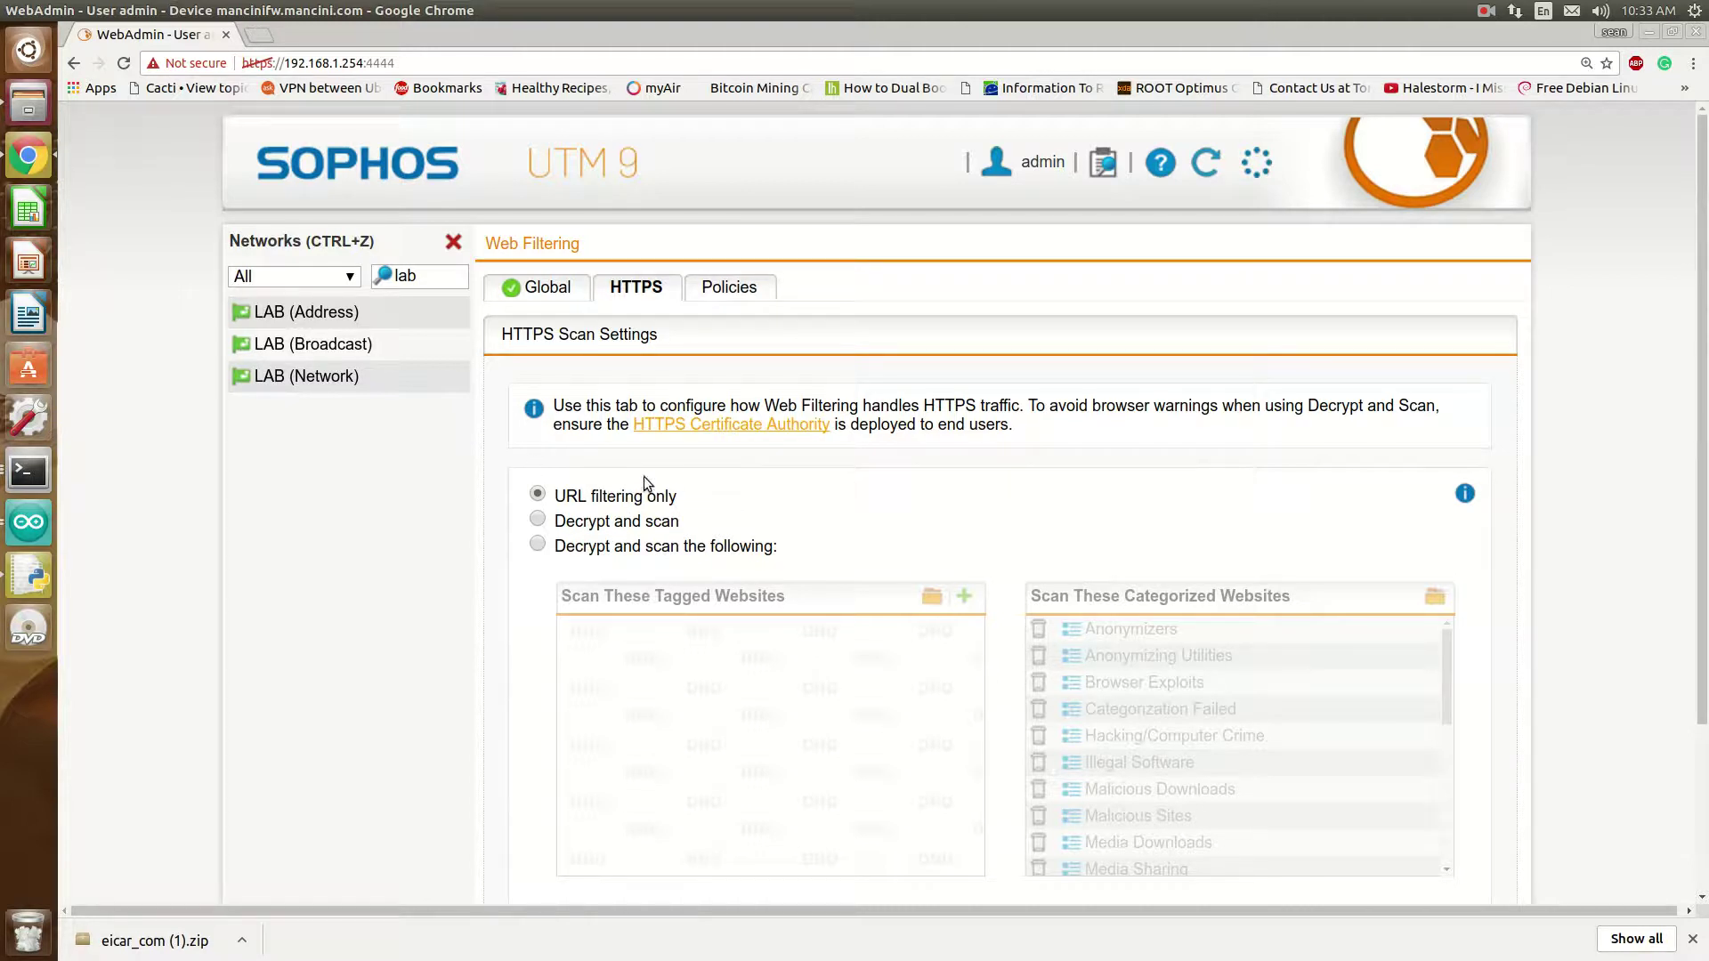
click(660, 524)
click(657, 546)
scroll(811, 504, down, 4)
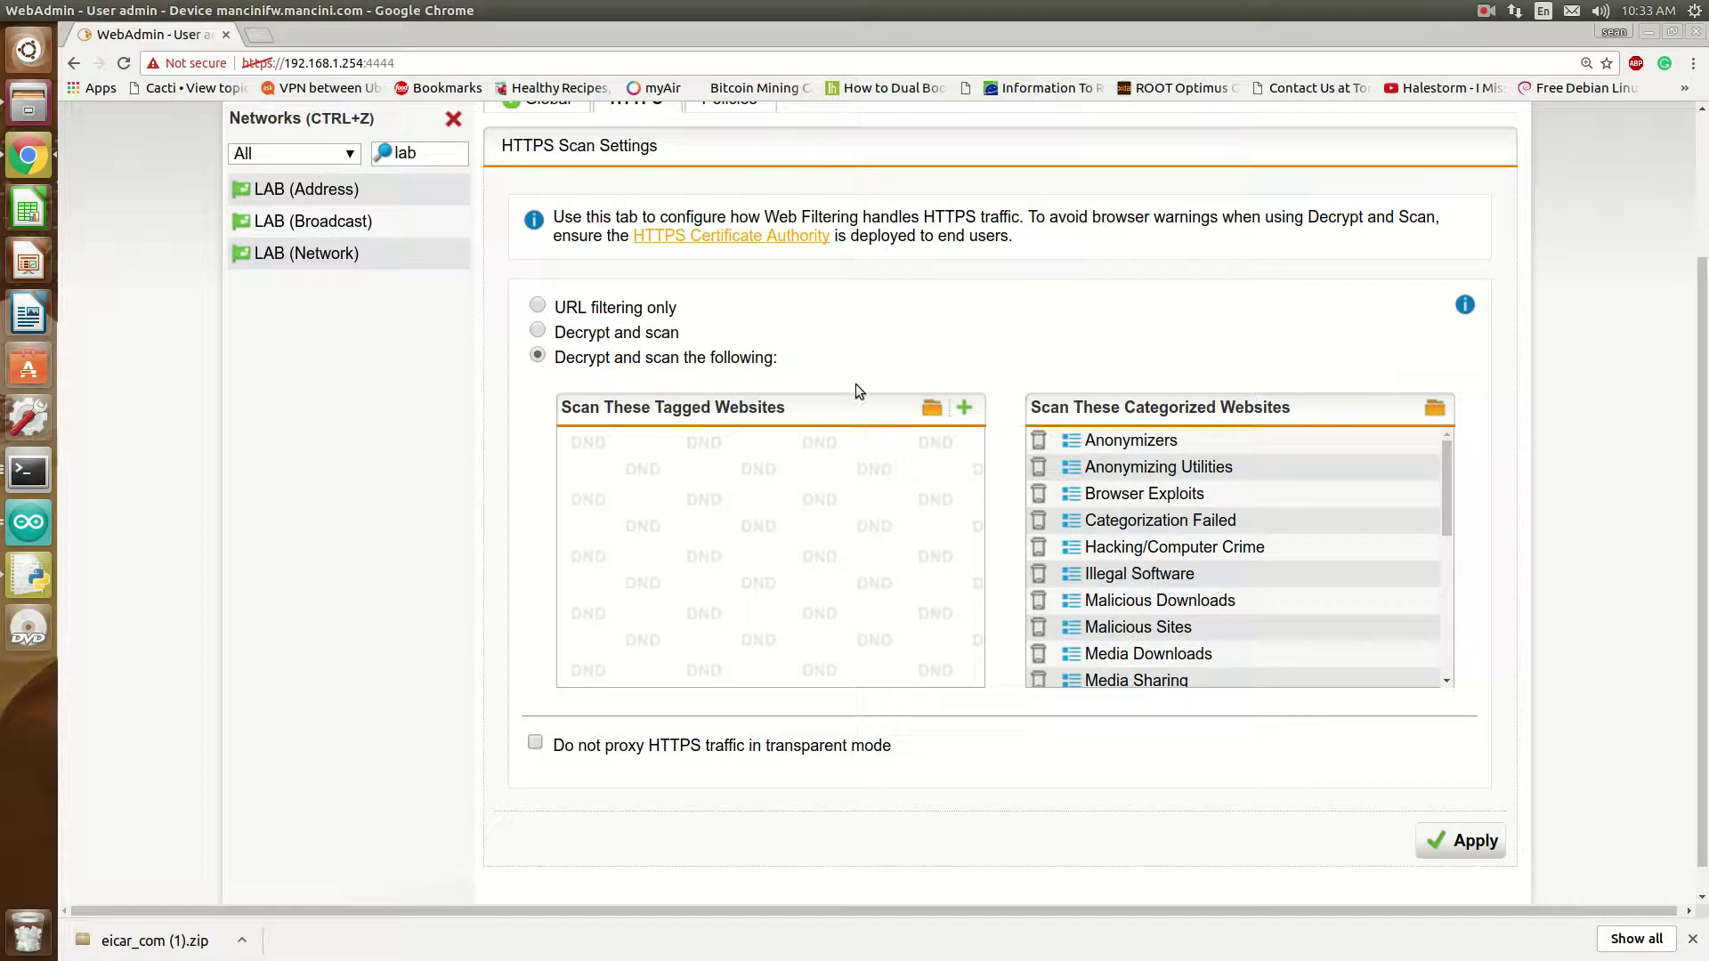
scroll(1216, 496, down, 1)
scroll(1217, 501, down, 7)
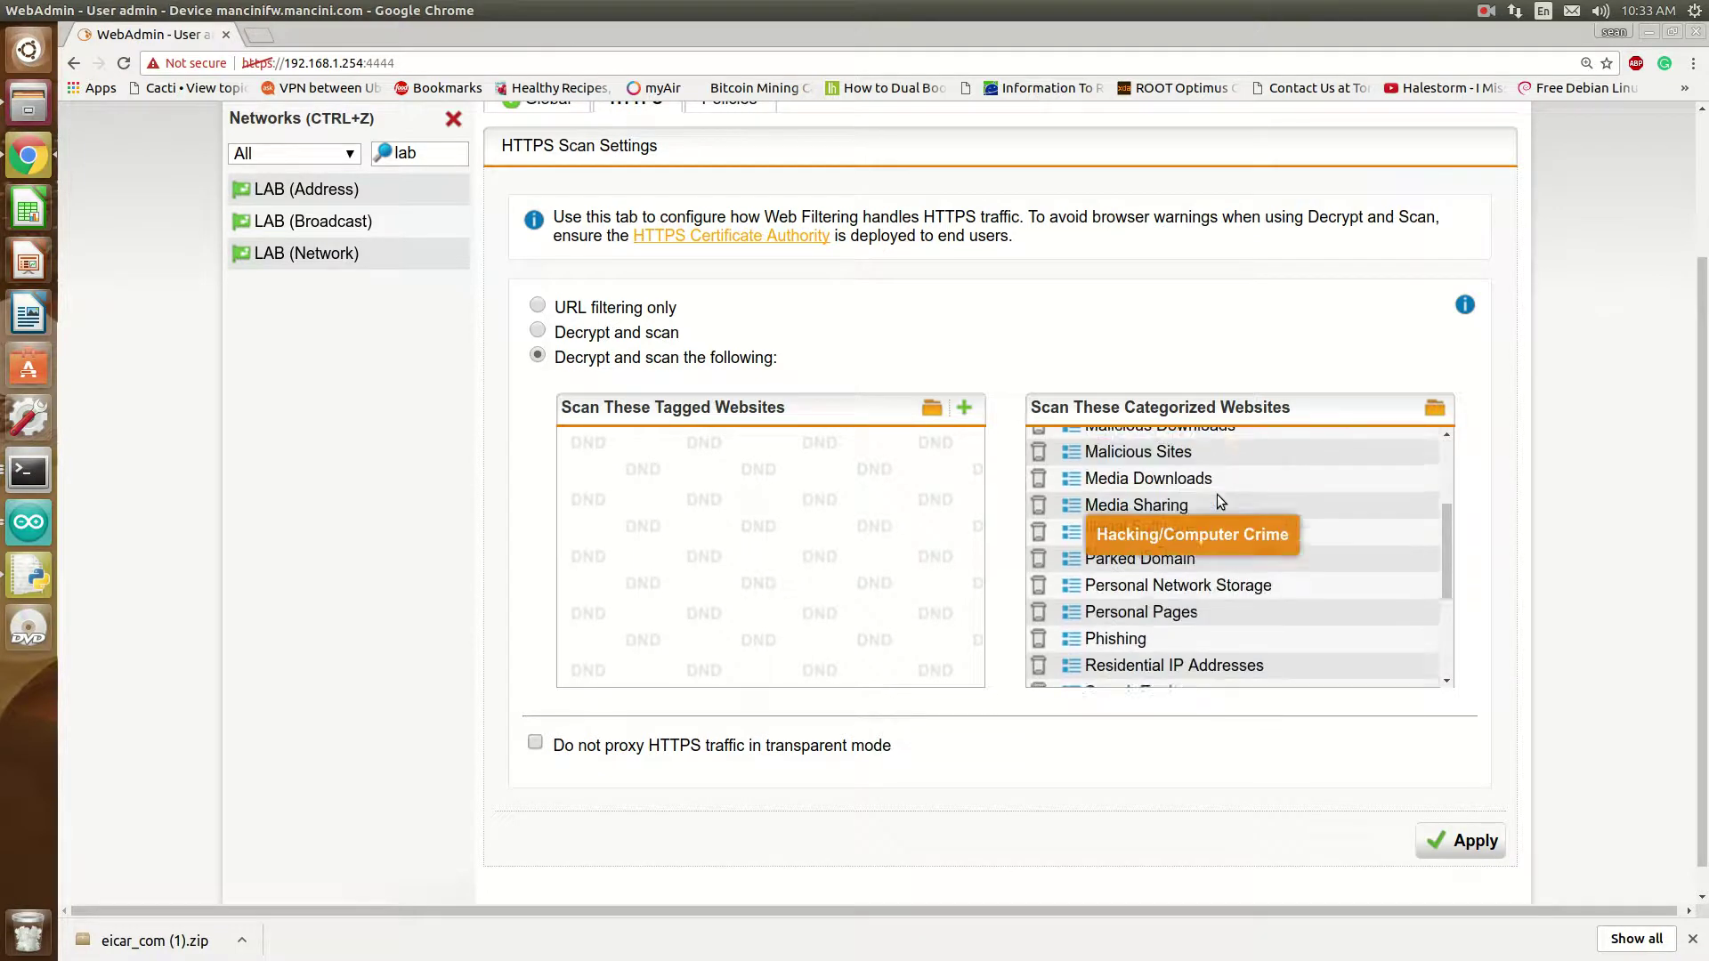
scroll(1206, 499, down, 2)
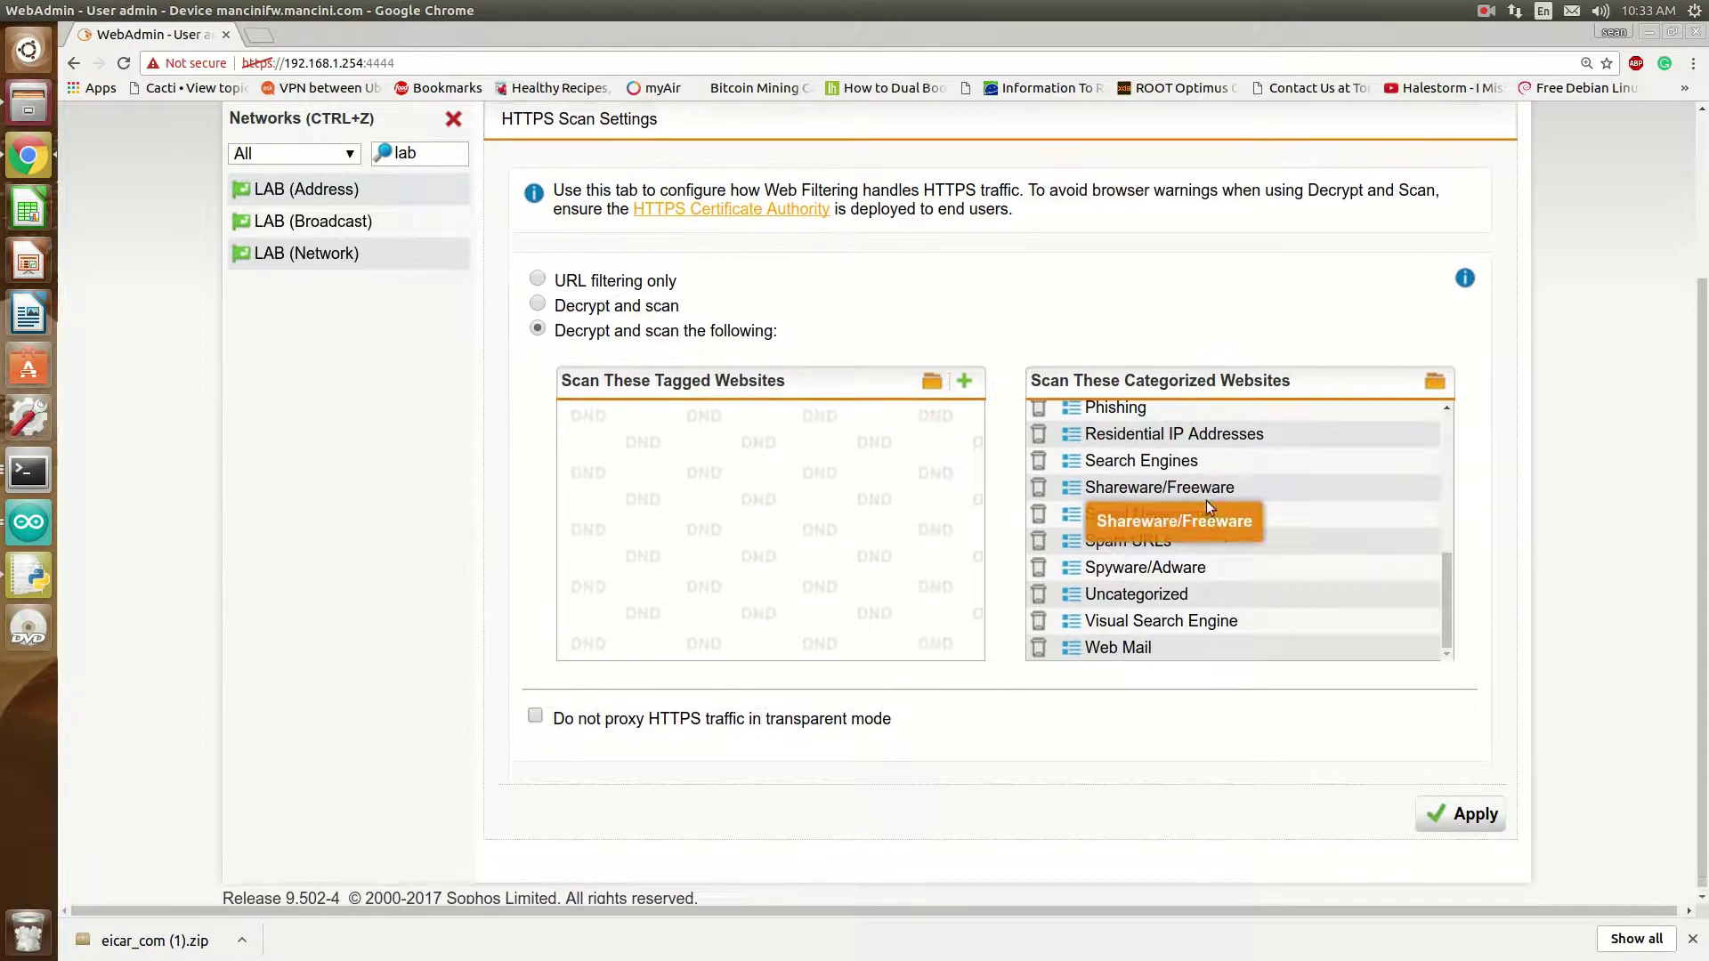
scroll(1204, 504, up, 8)
scroll(1203, 504, up, 3)
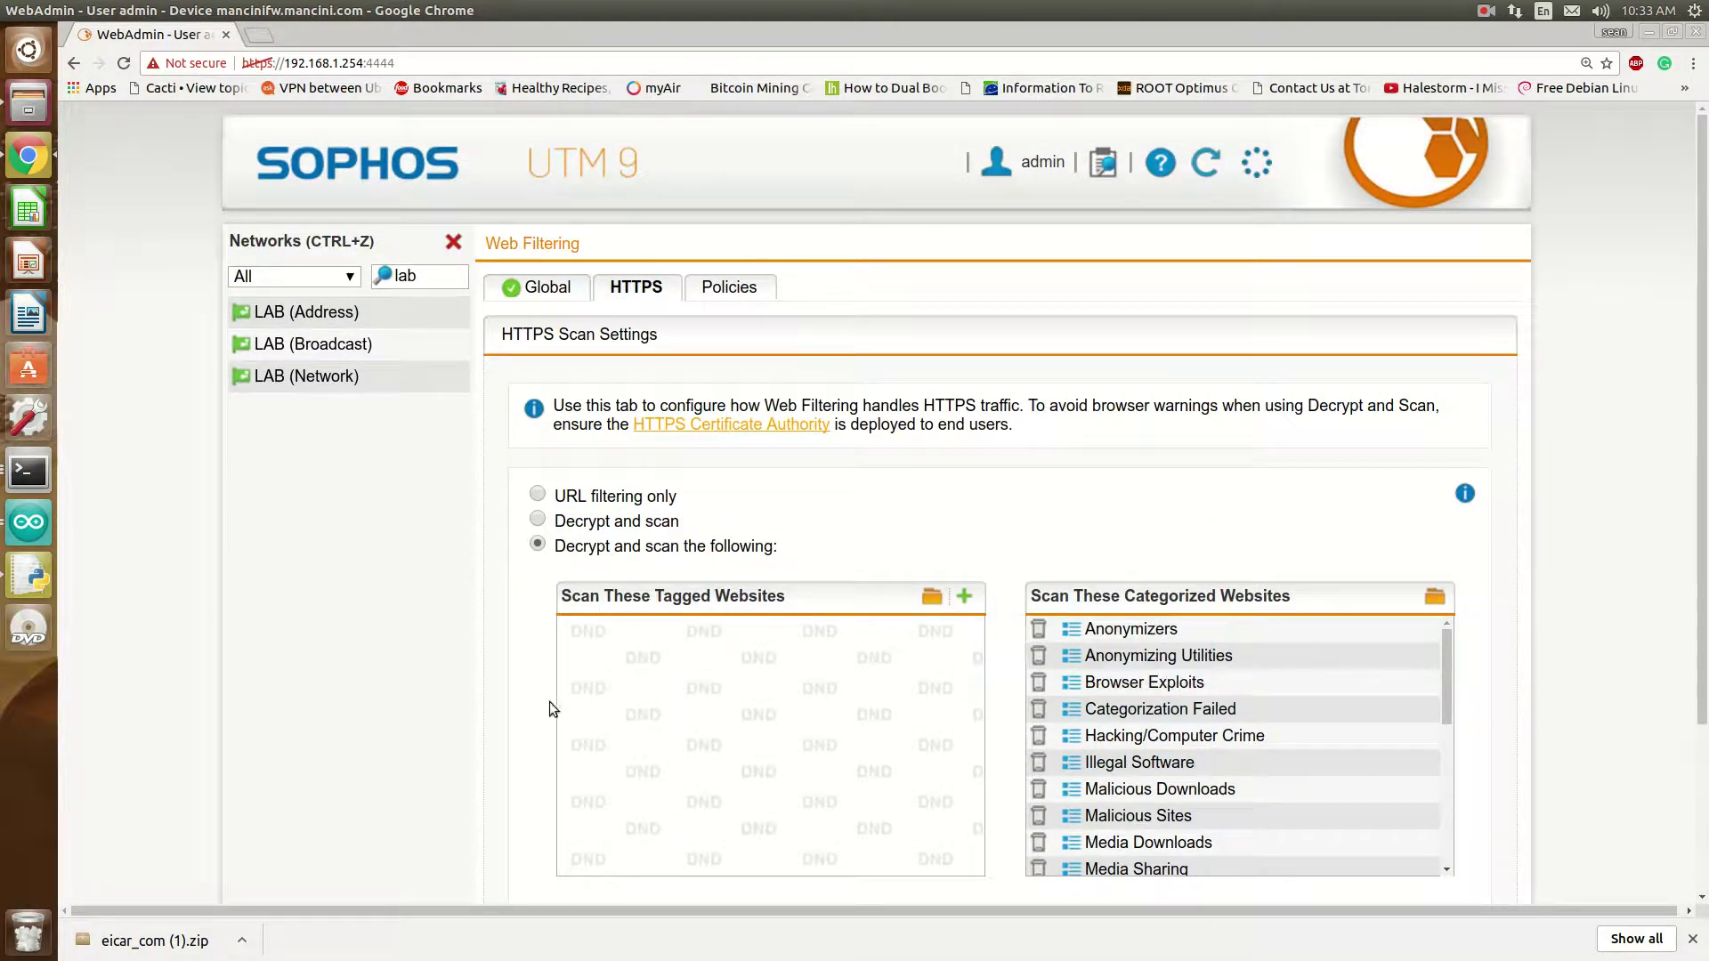
Remove Anonymizers from the categorized websites to scan and try to move Anonymizing Utilities into the tagged websites.
drag(1113, 629, 858, 681)
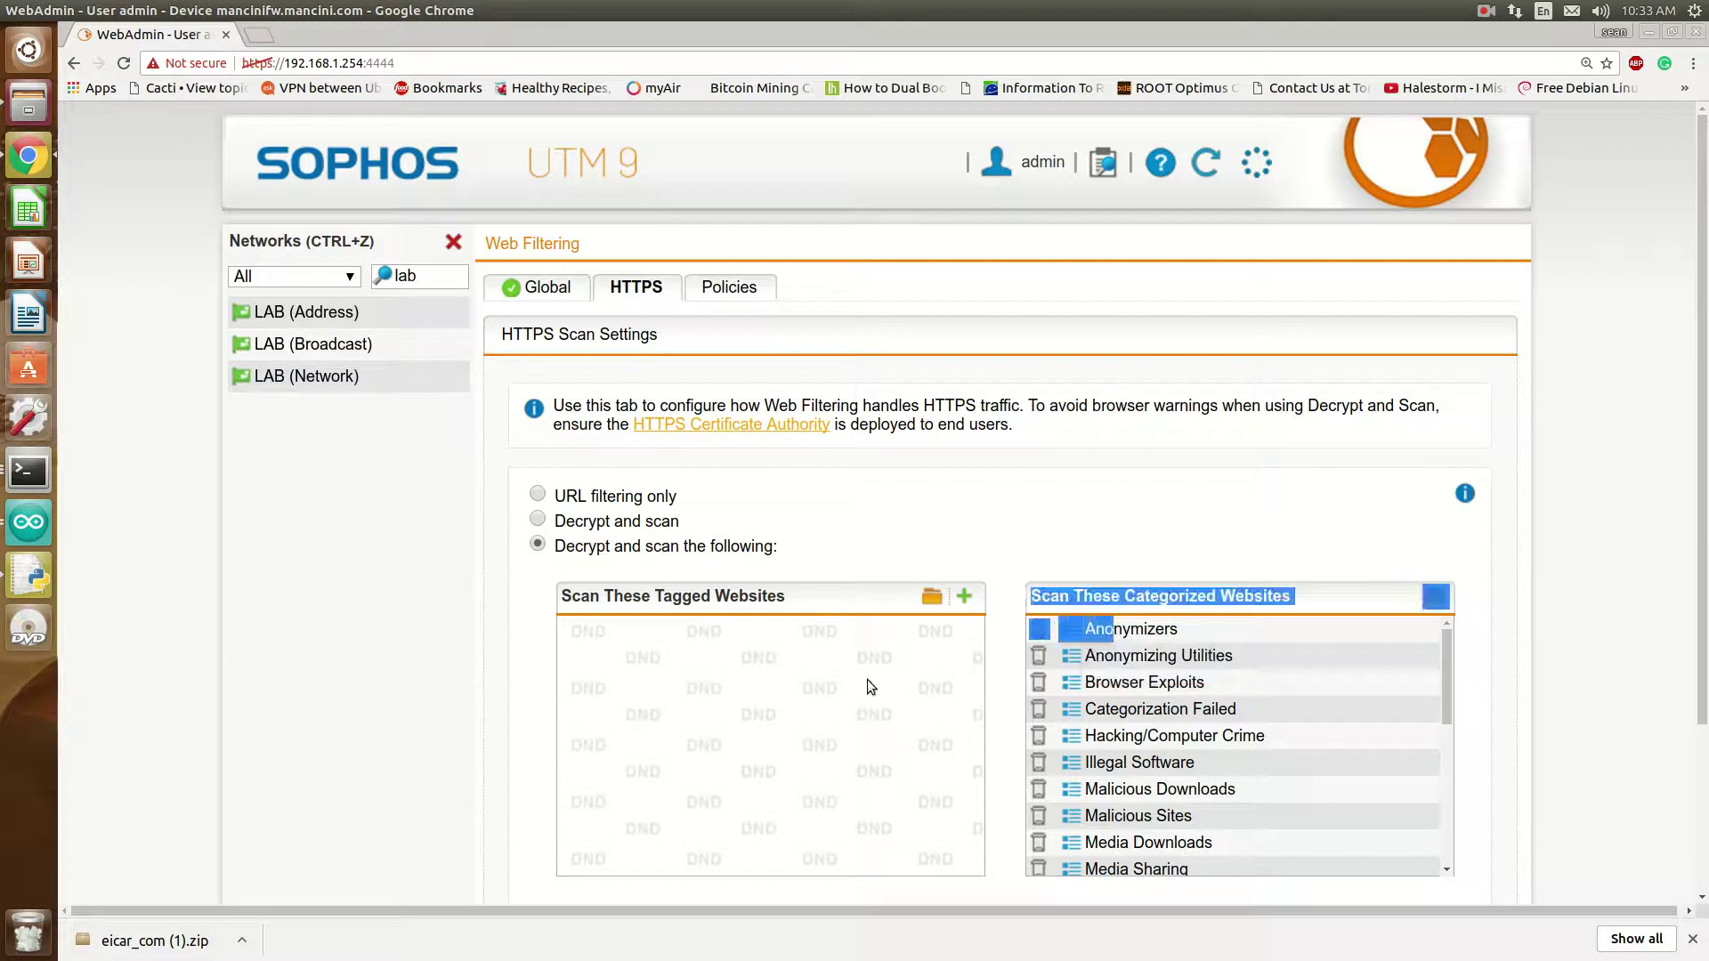
key(Up)
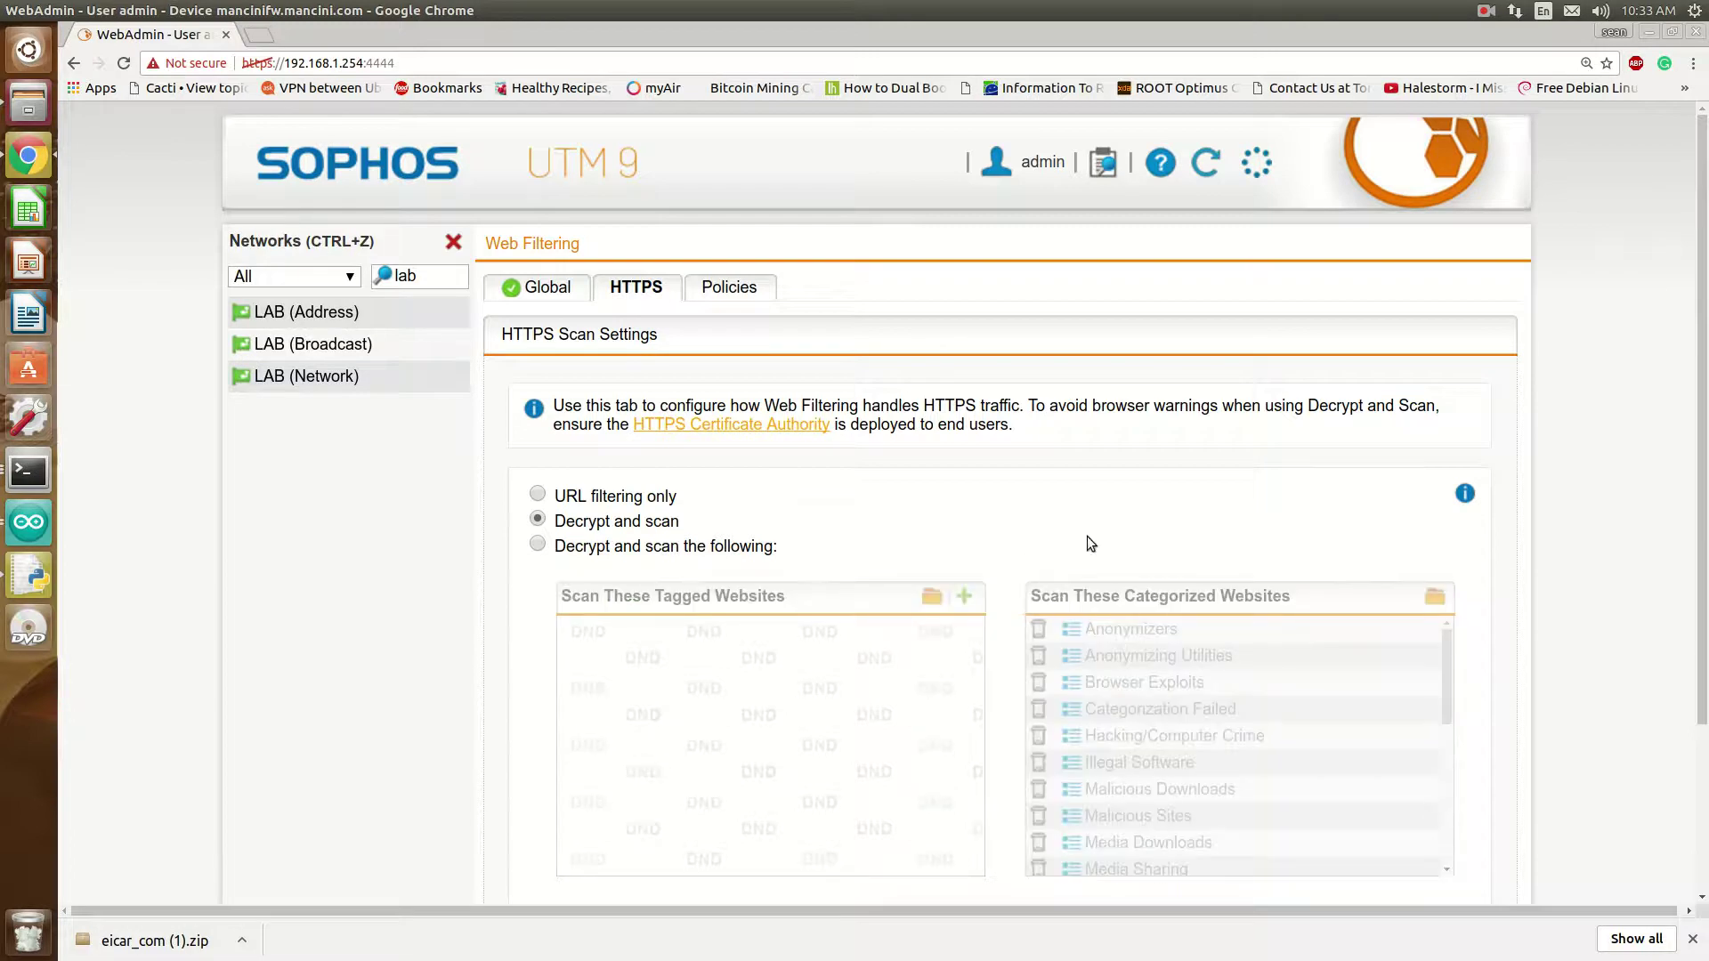
click(669, 546)
click(1039, 628)
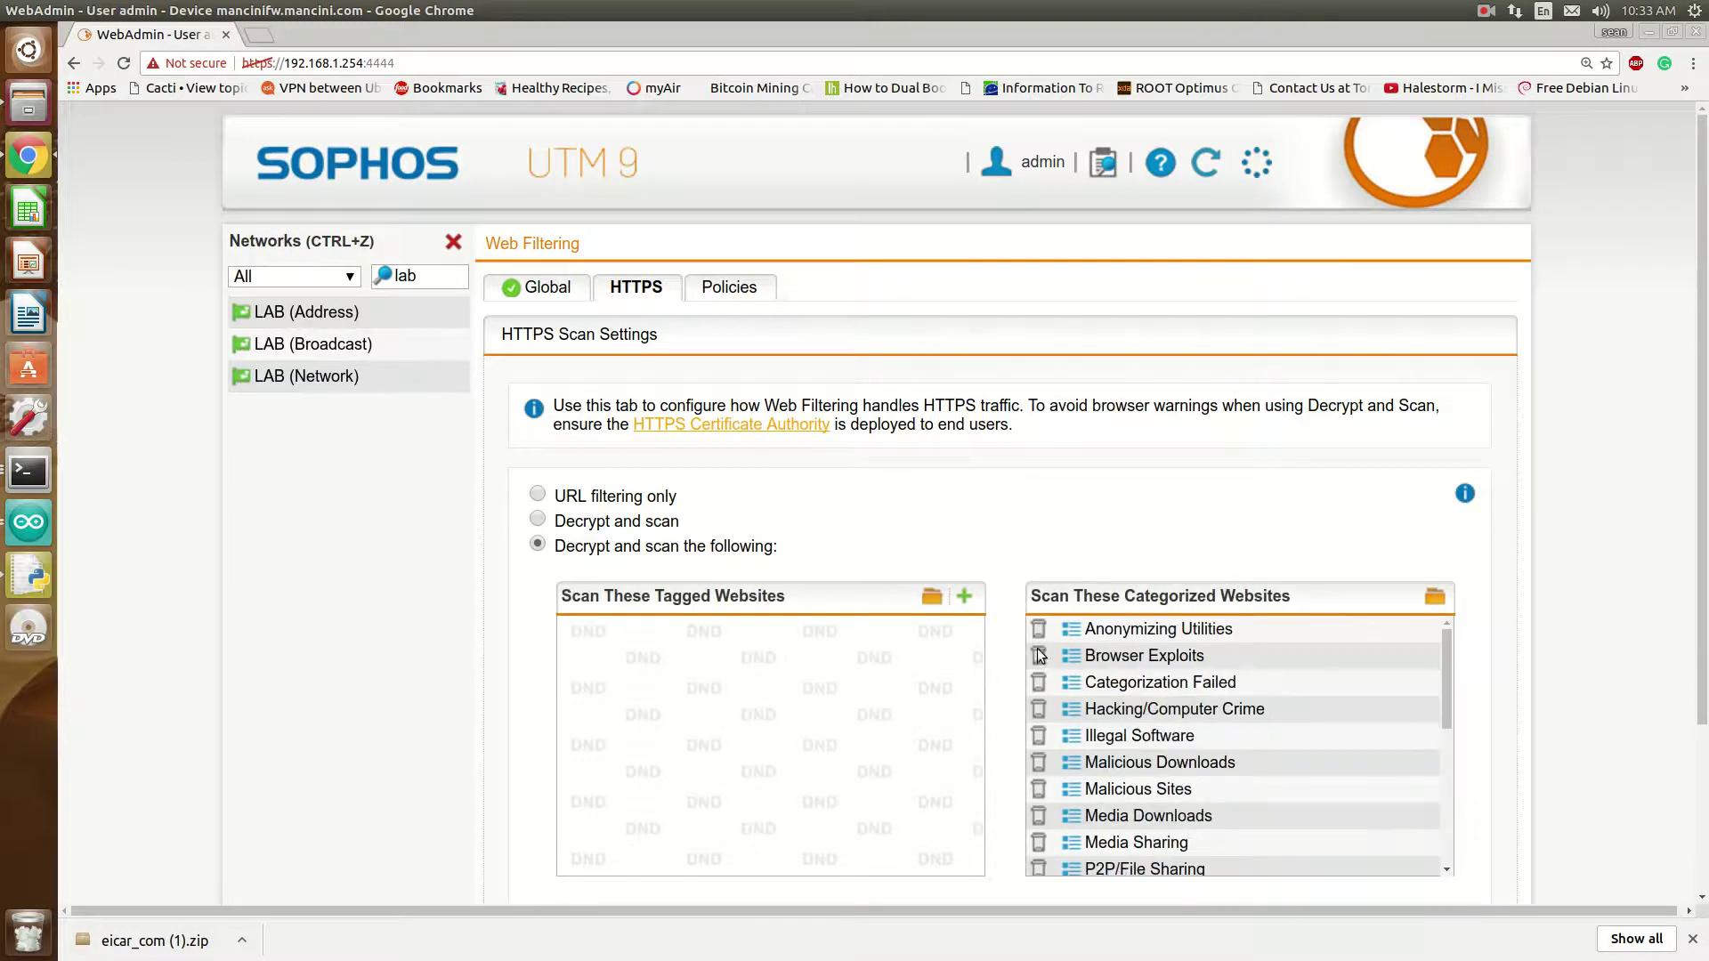
drag(1086, 630, 942, 639)
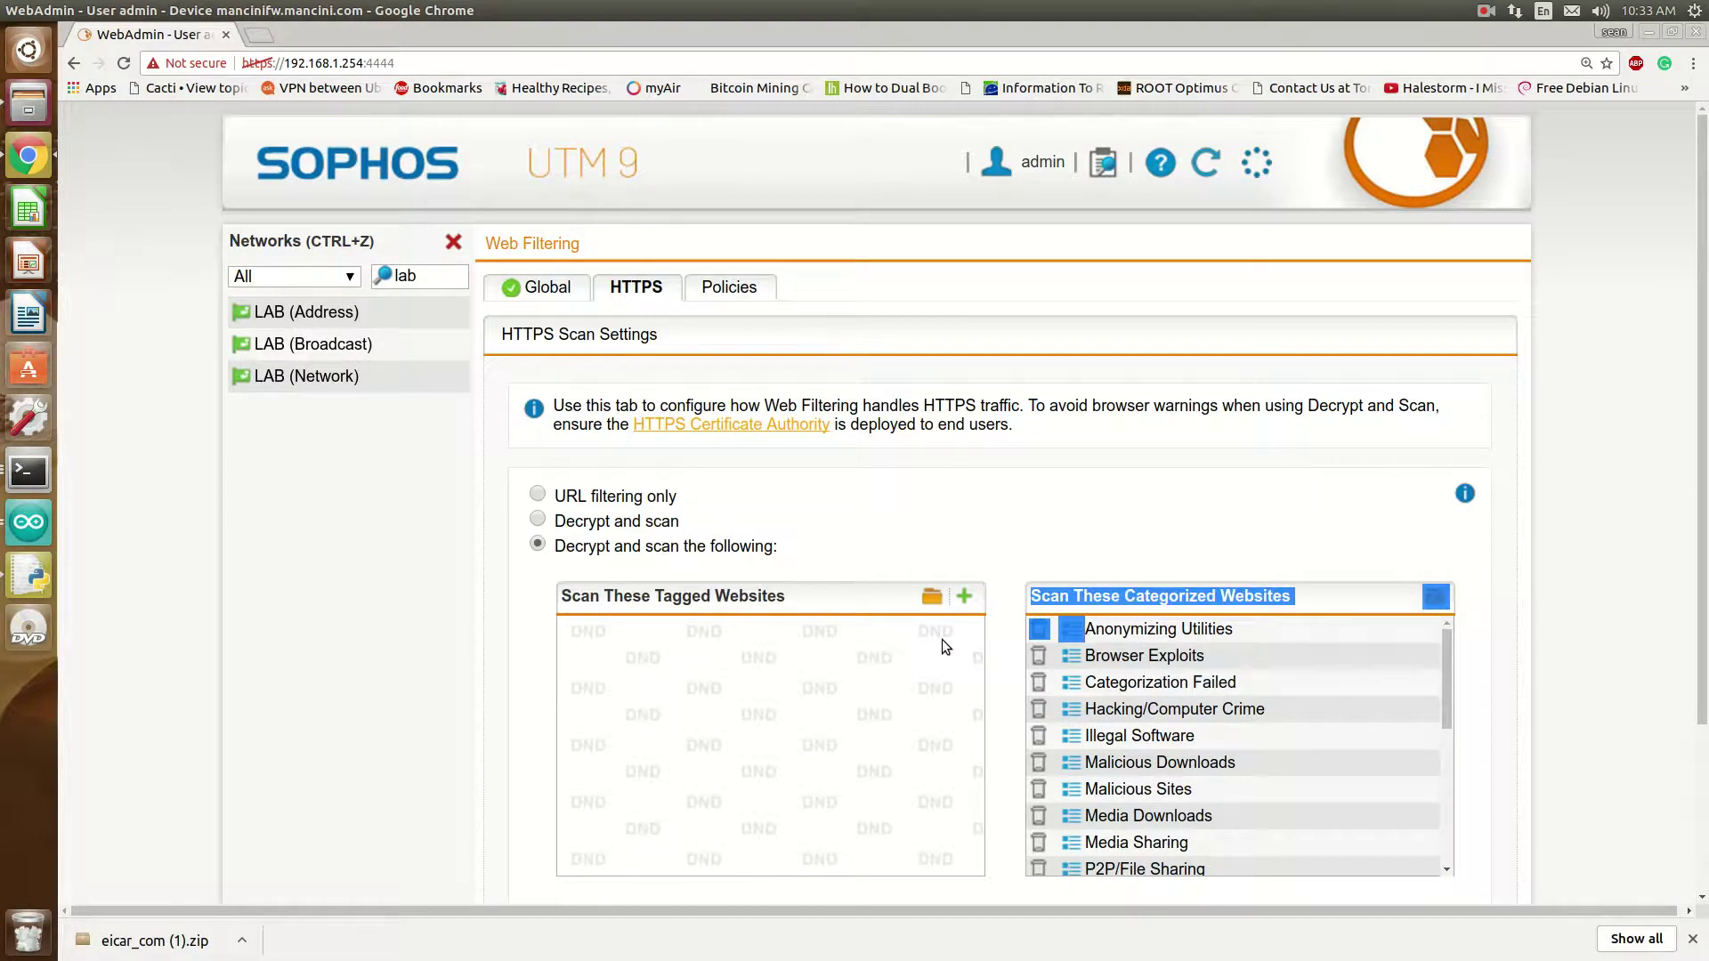
click(942, 639)
Review the remaining website categories and open the list of available tags for the tagged websites.
scroll(949, 520, down, 2)
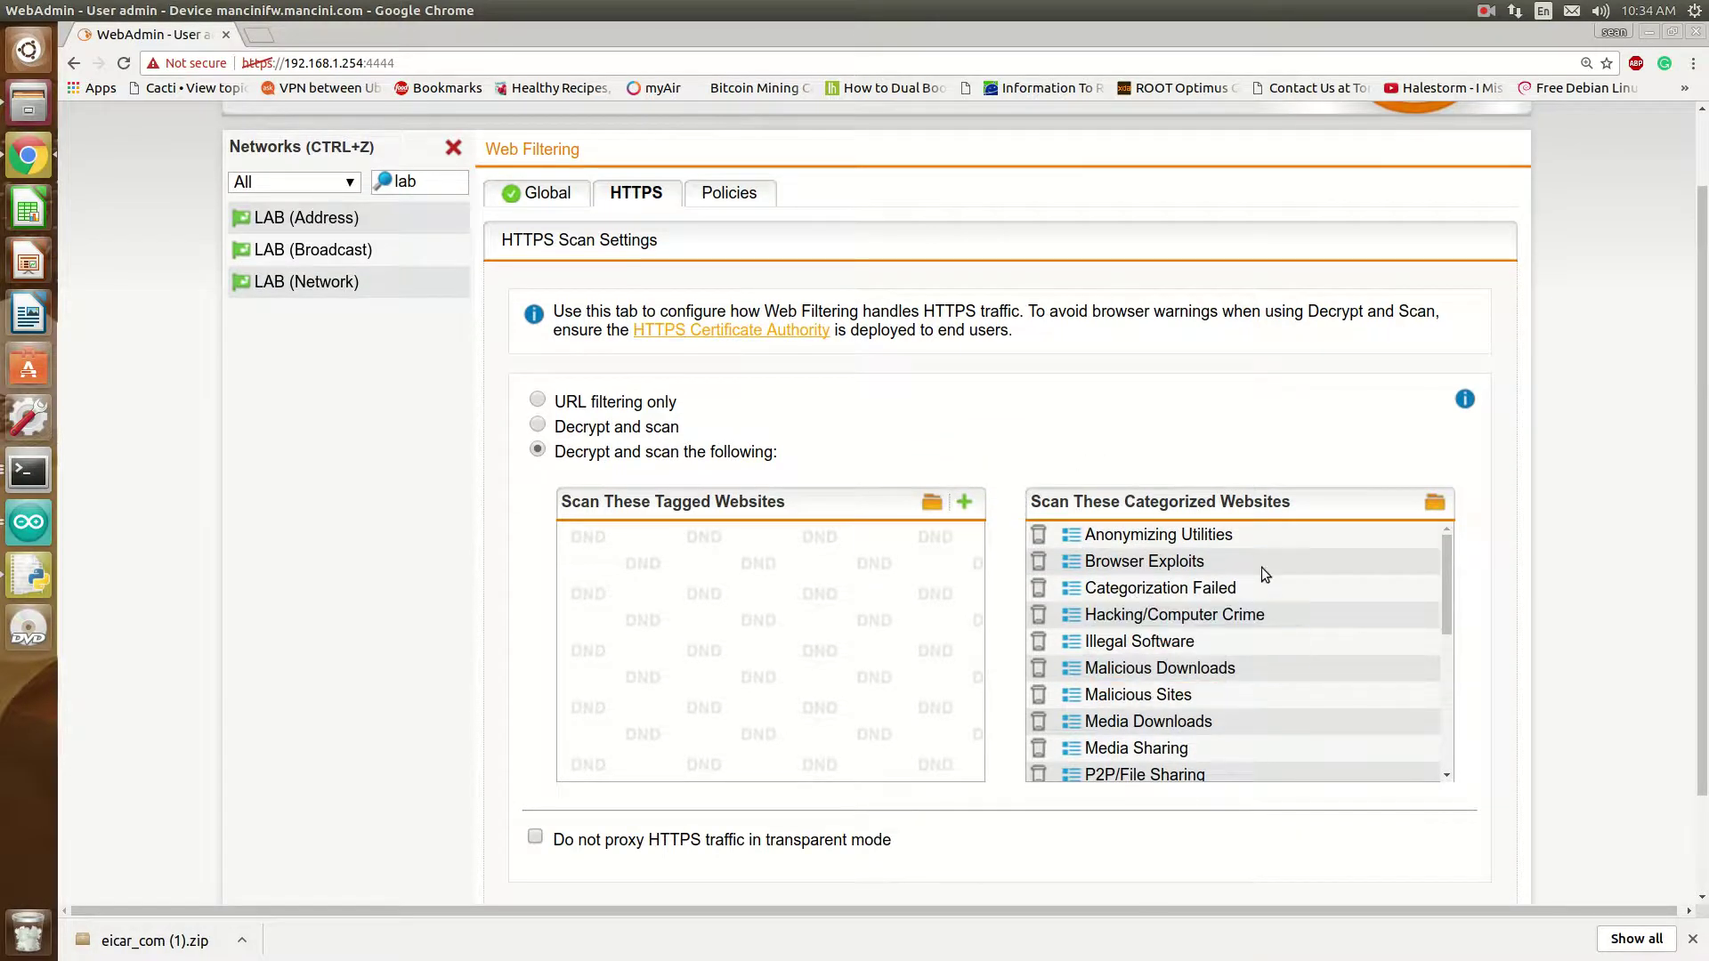
scroll(1266, 587, down, 3)
scroll(1269, 607, down, 2)
scroll(984, 479, down, 2)
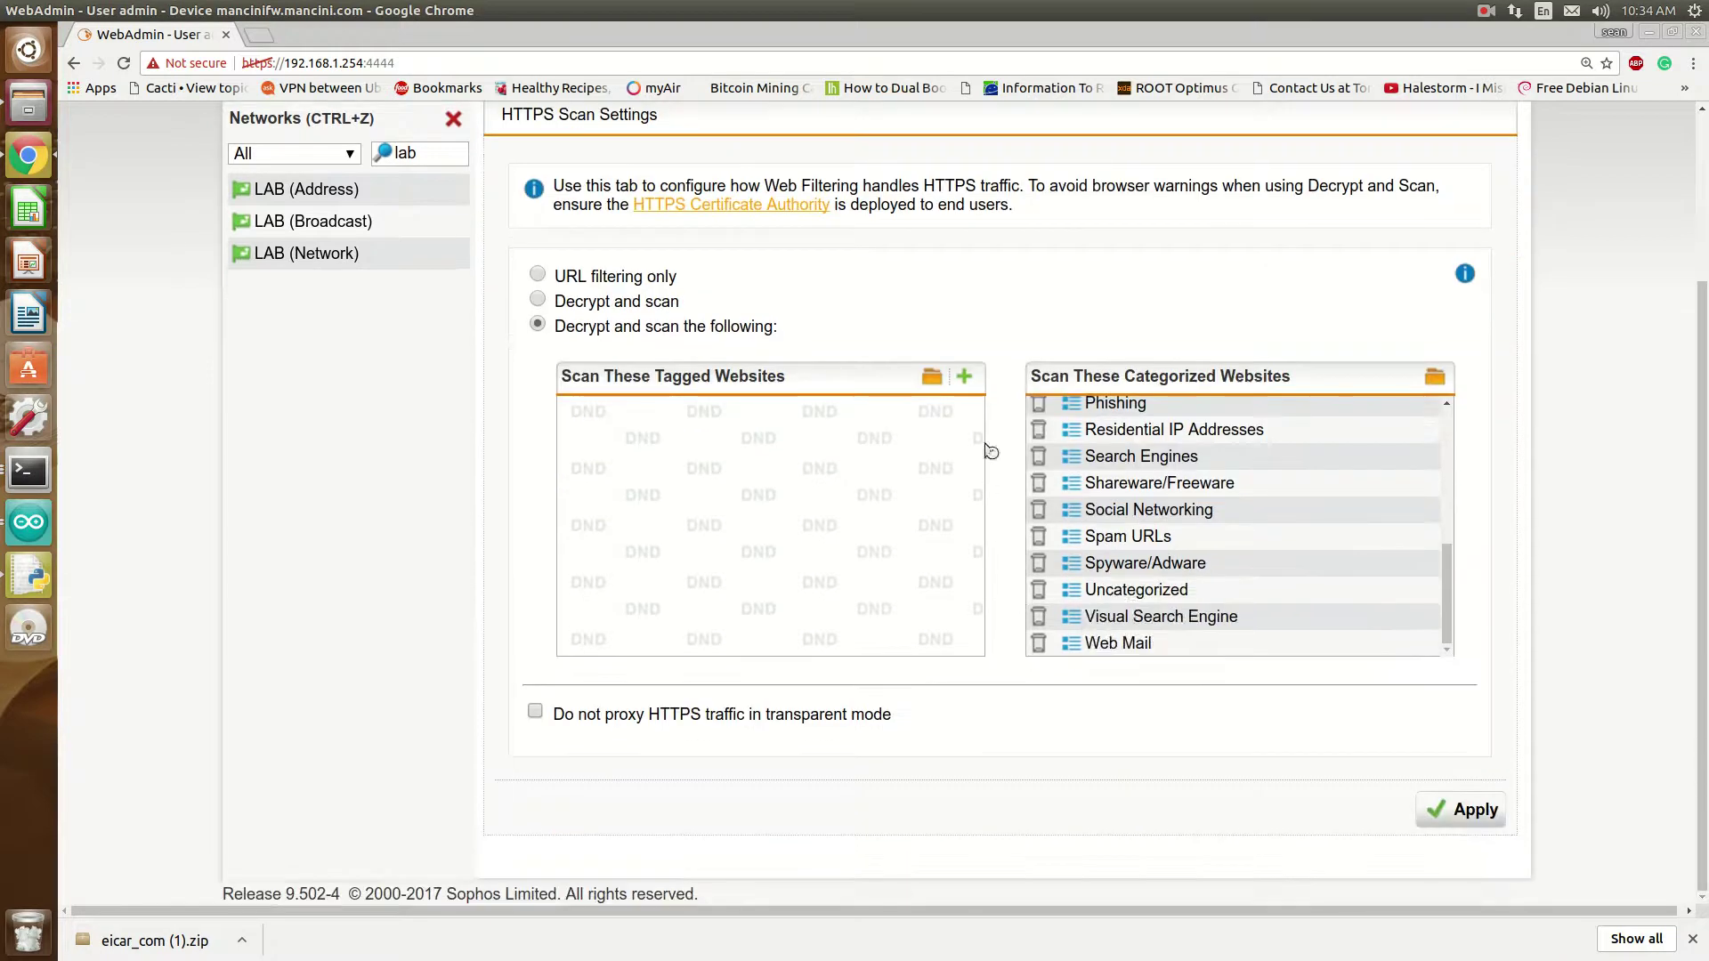
click(931, 376)
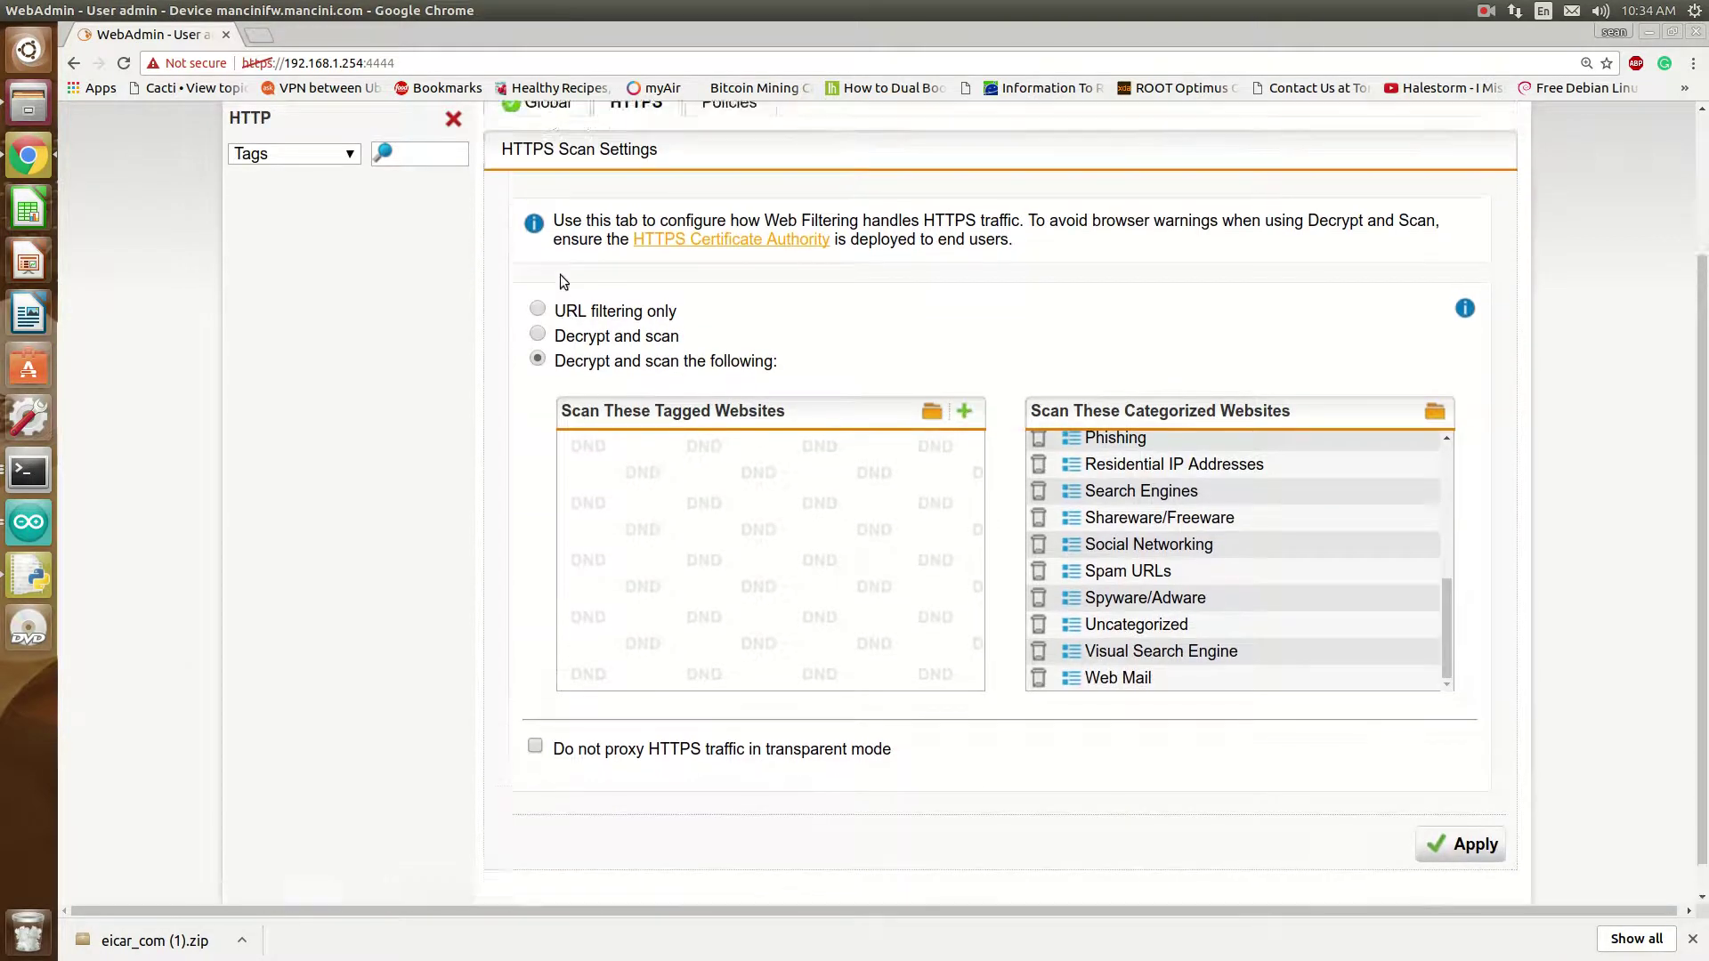
Set HTTPS scanning to "Decrypt and scan", apply the setting and close the tag list.
scroll(543, 374, up, 2)
click(539, 396)
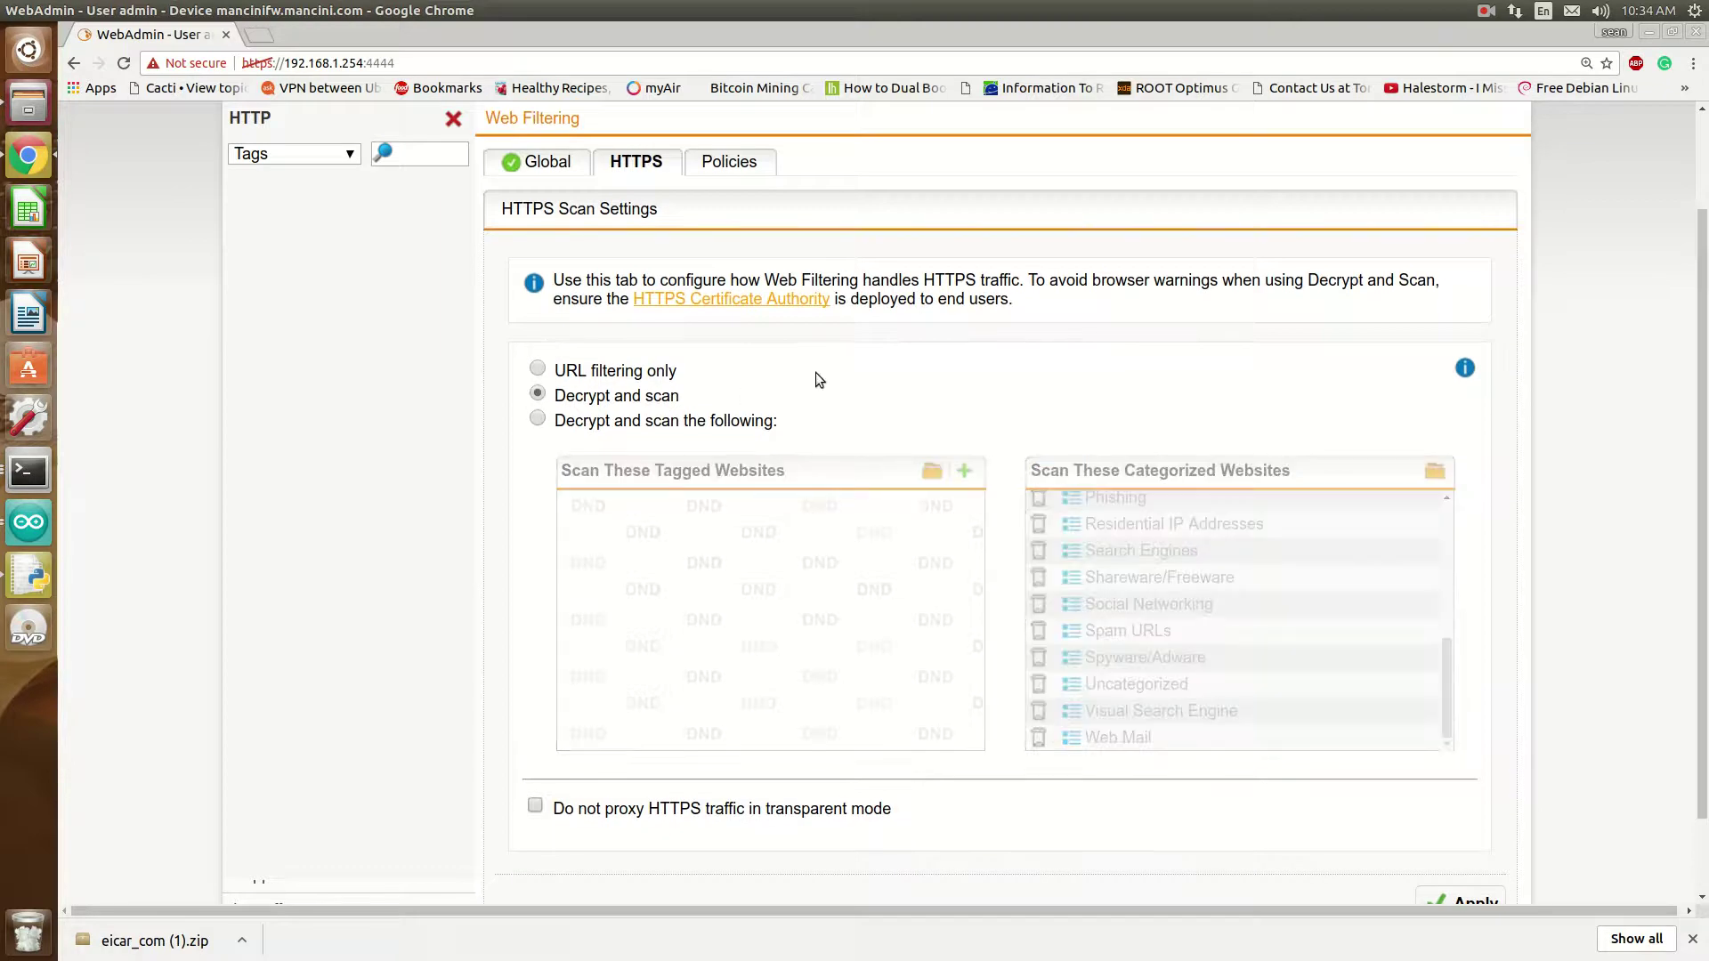
scroll(1335, 534, down, 2)
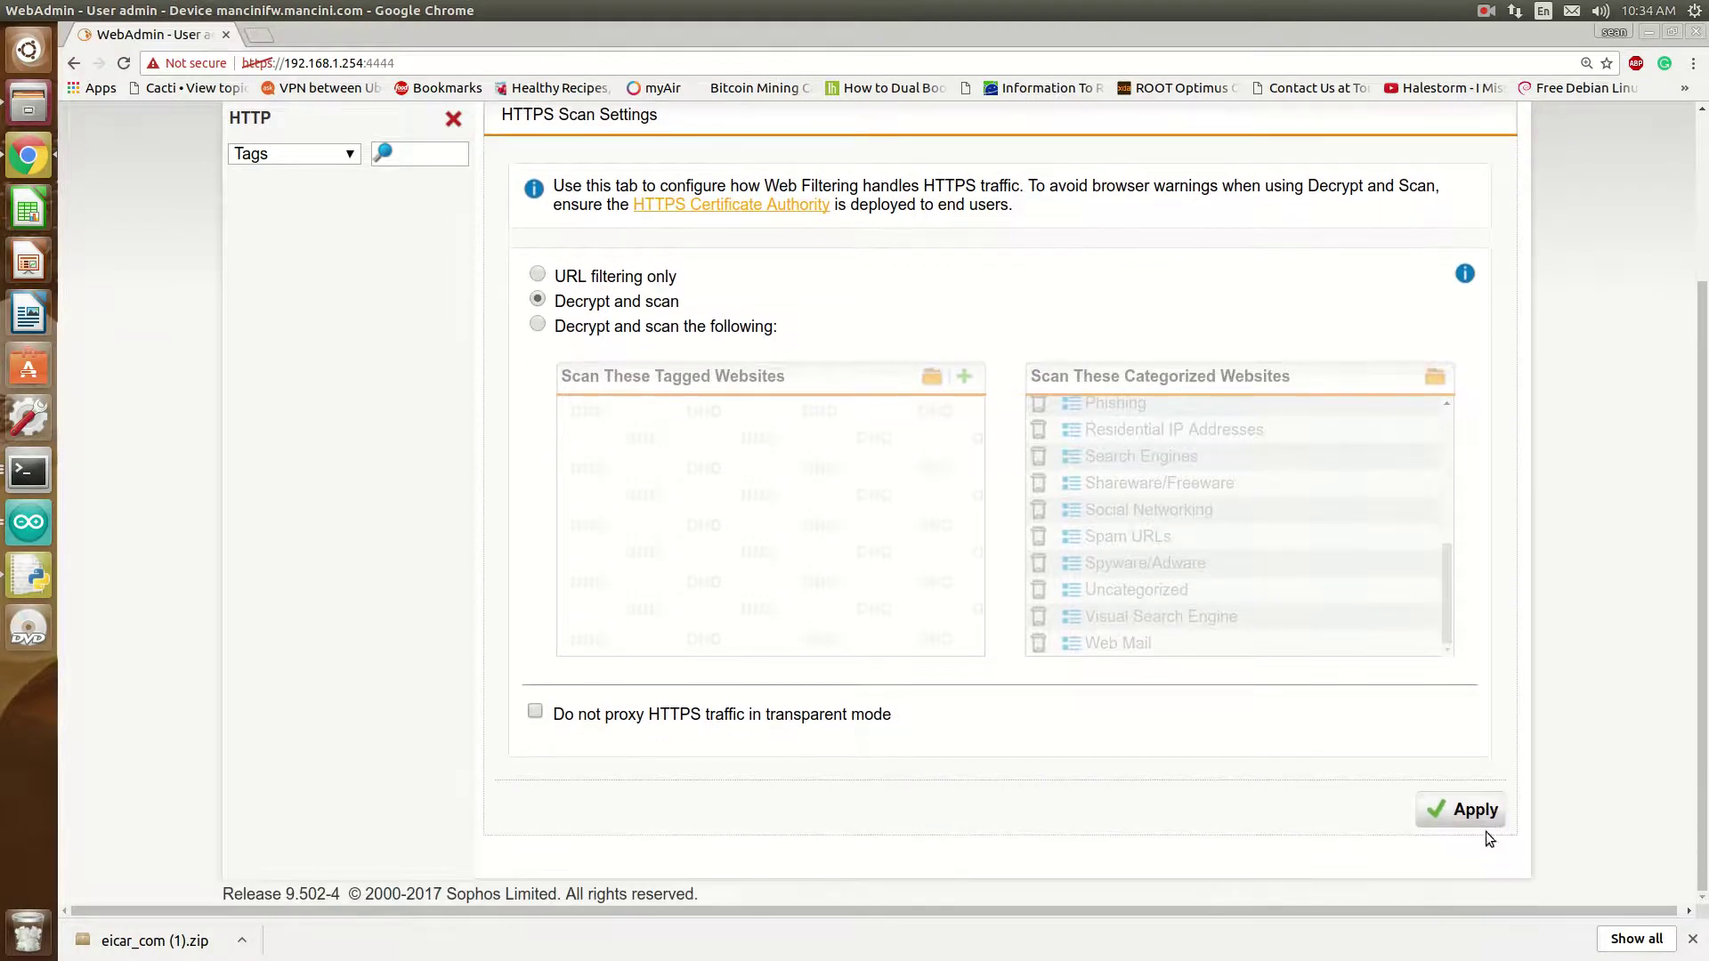
click(1477, 814)
scroll(637, 531, up, 3)
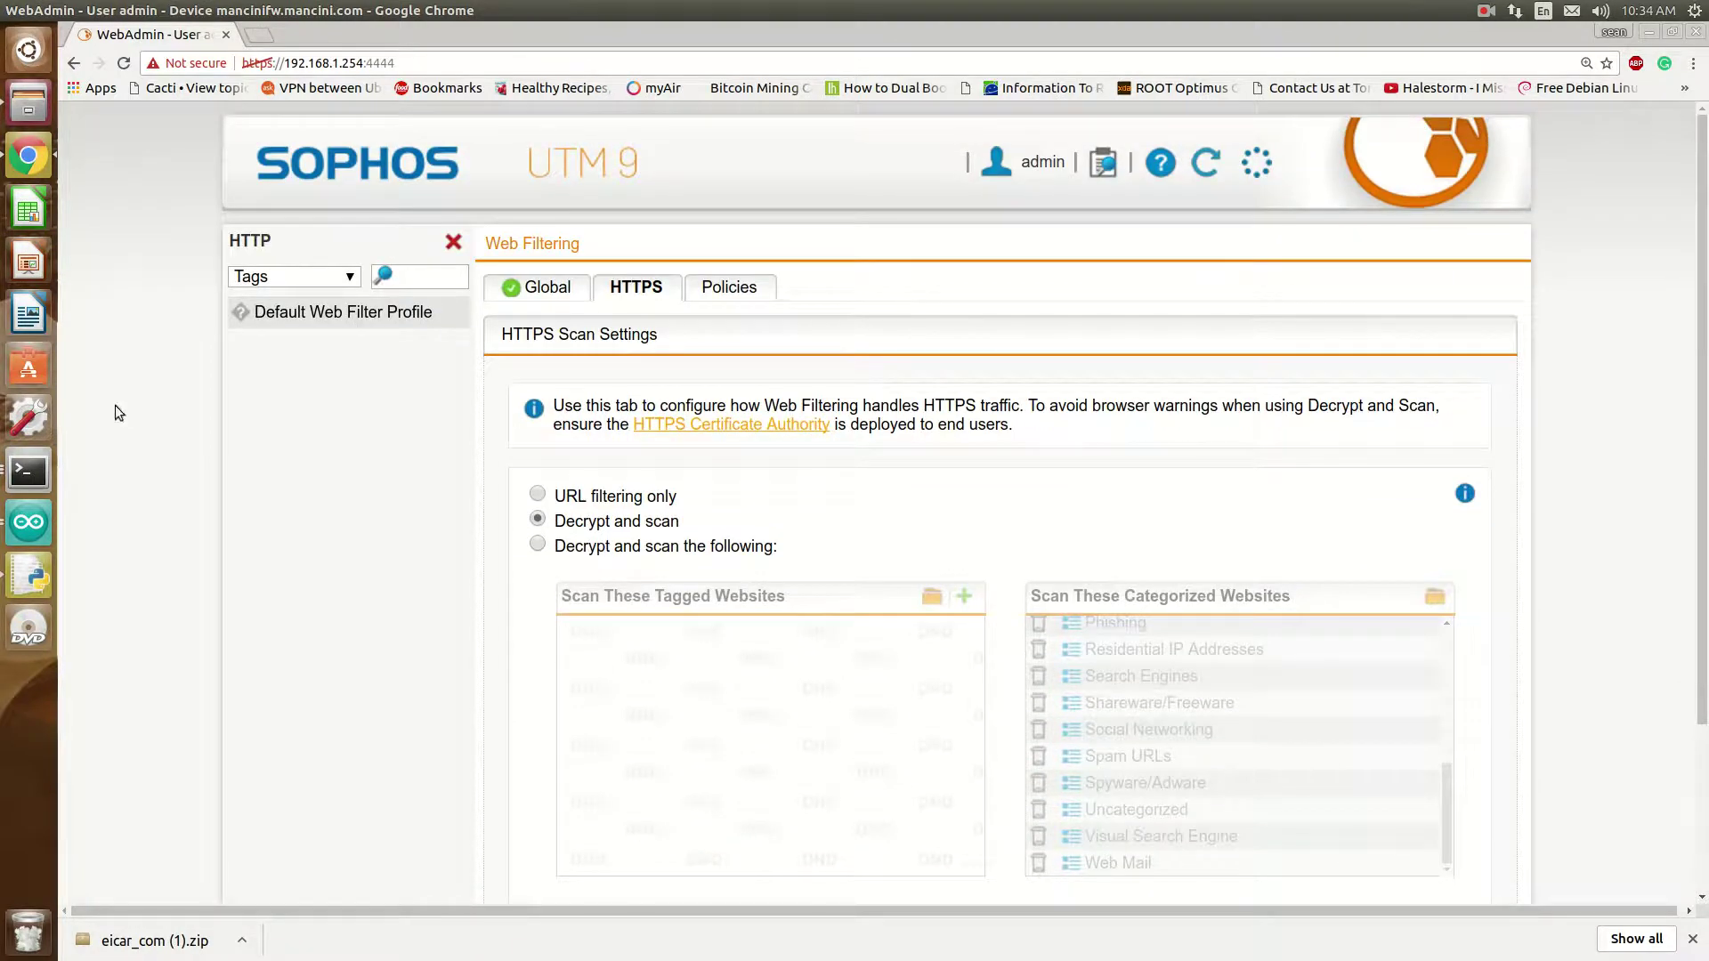
click(451, 242)
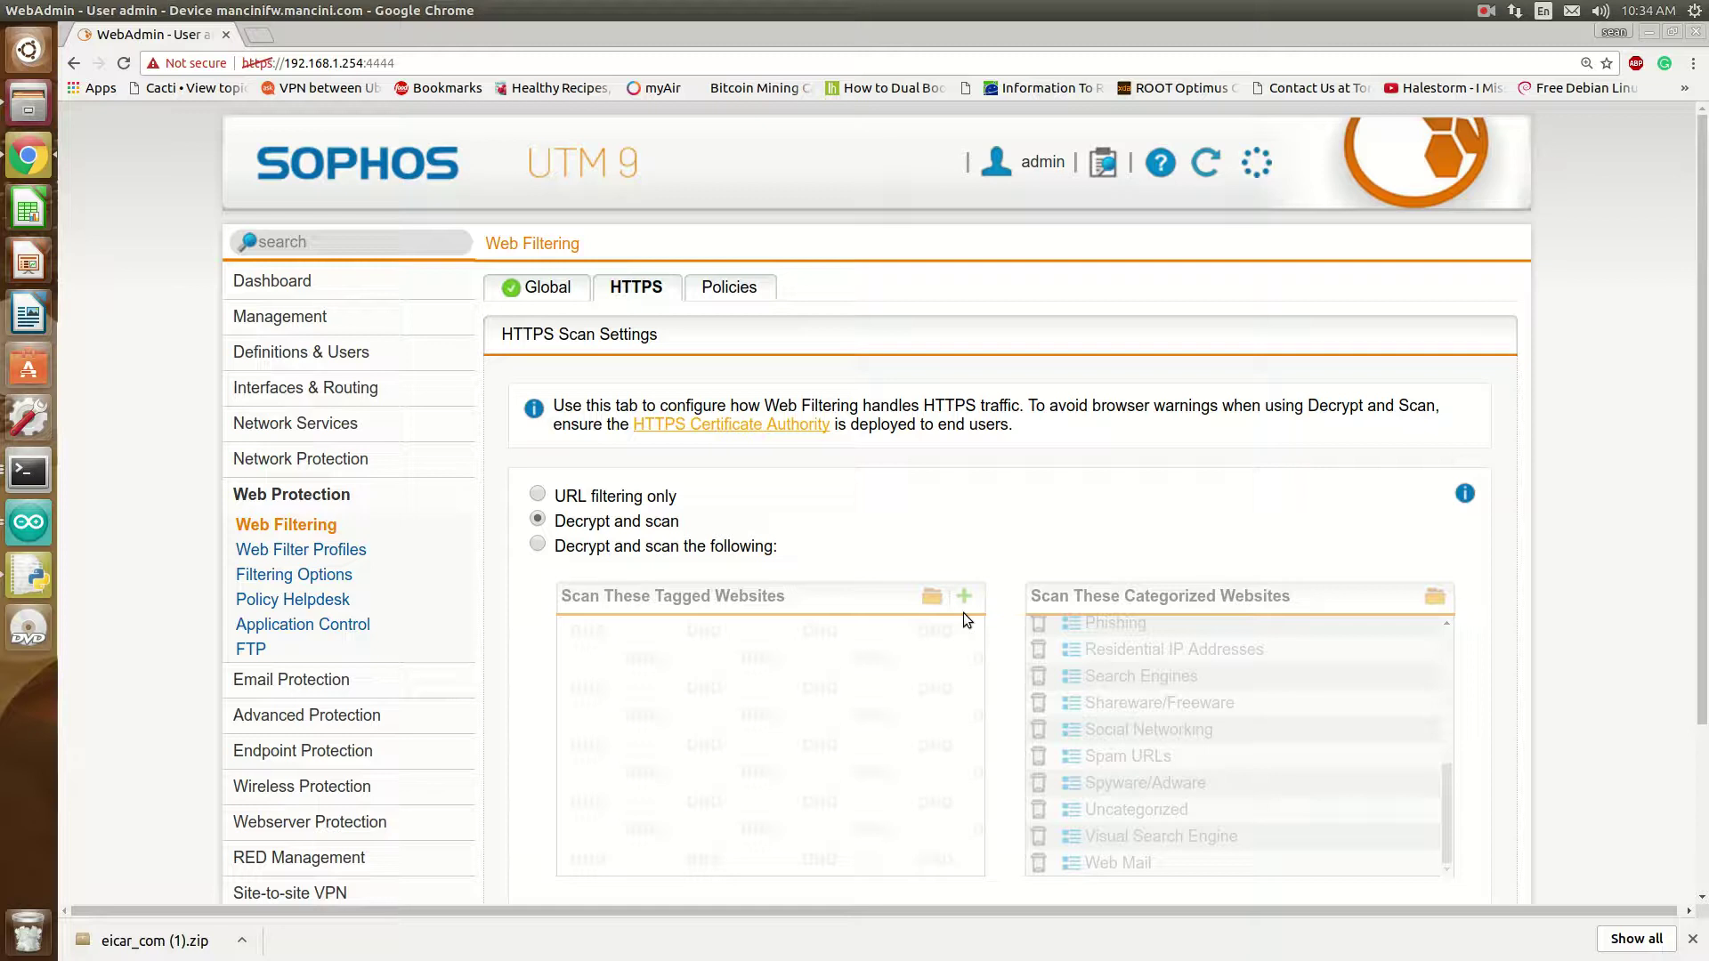
Launch Firefox and load google.ca to test HTTPS browsing.
key(super)
text(f)
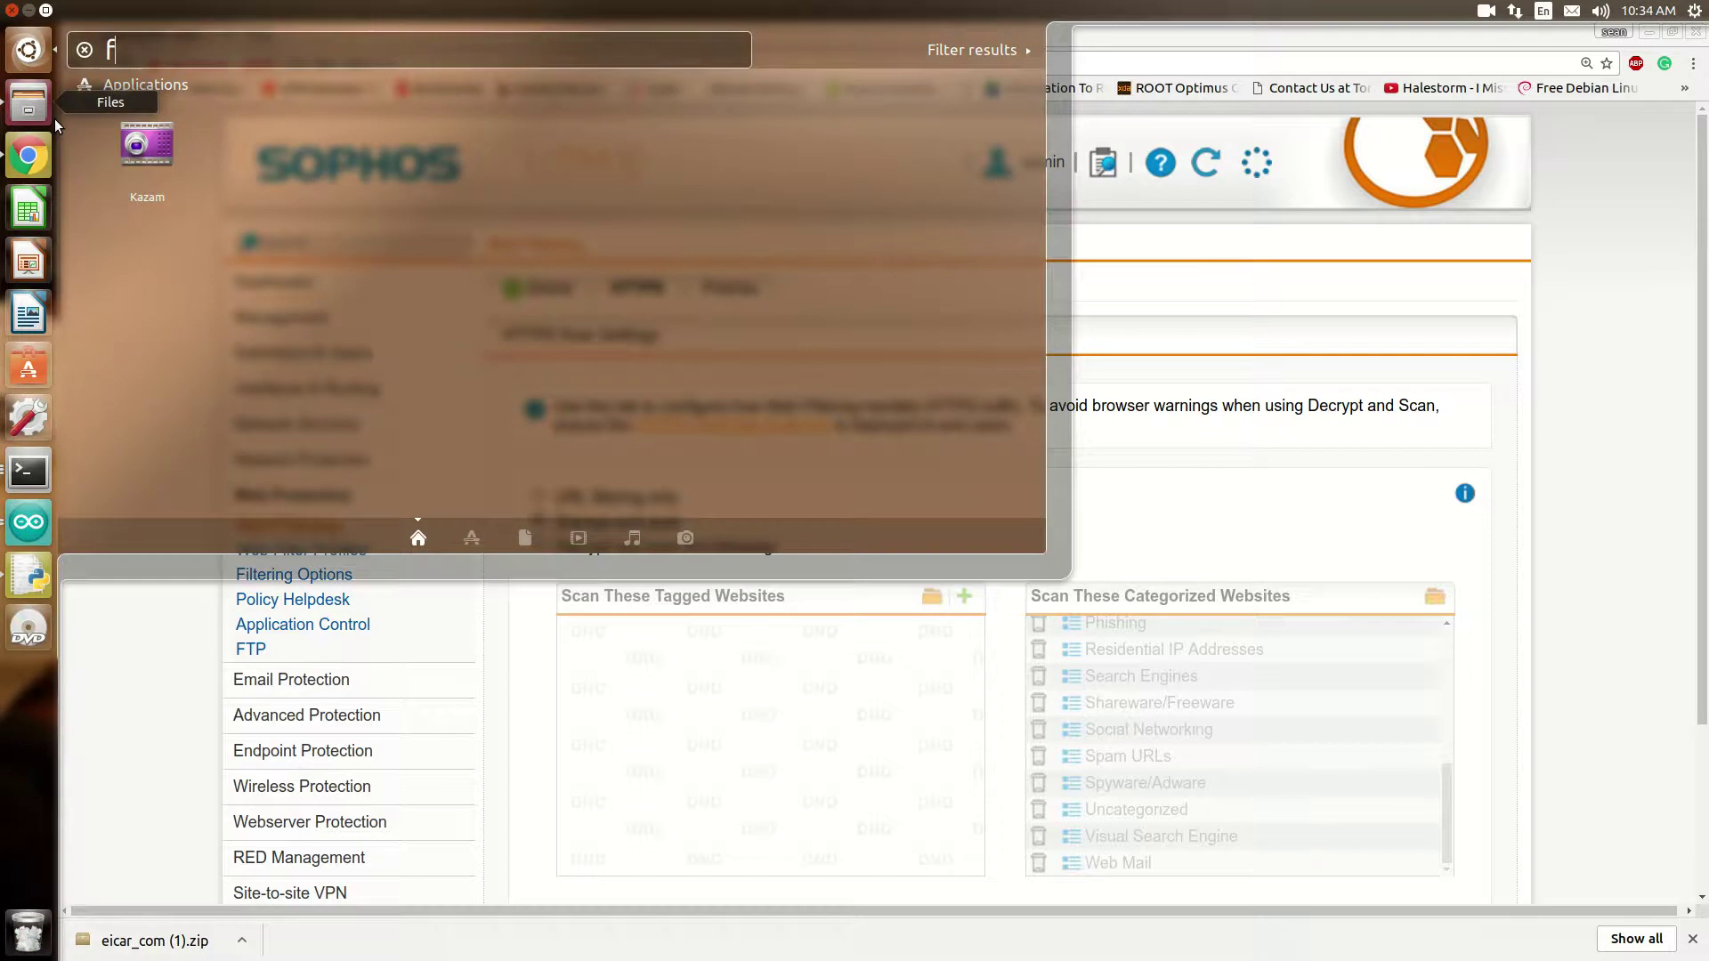
text(ir)
key(Return)
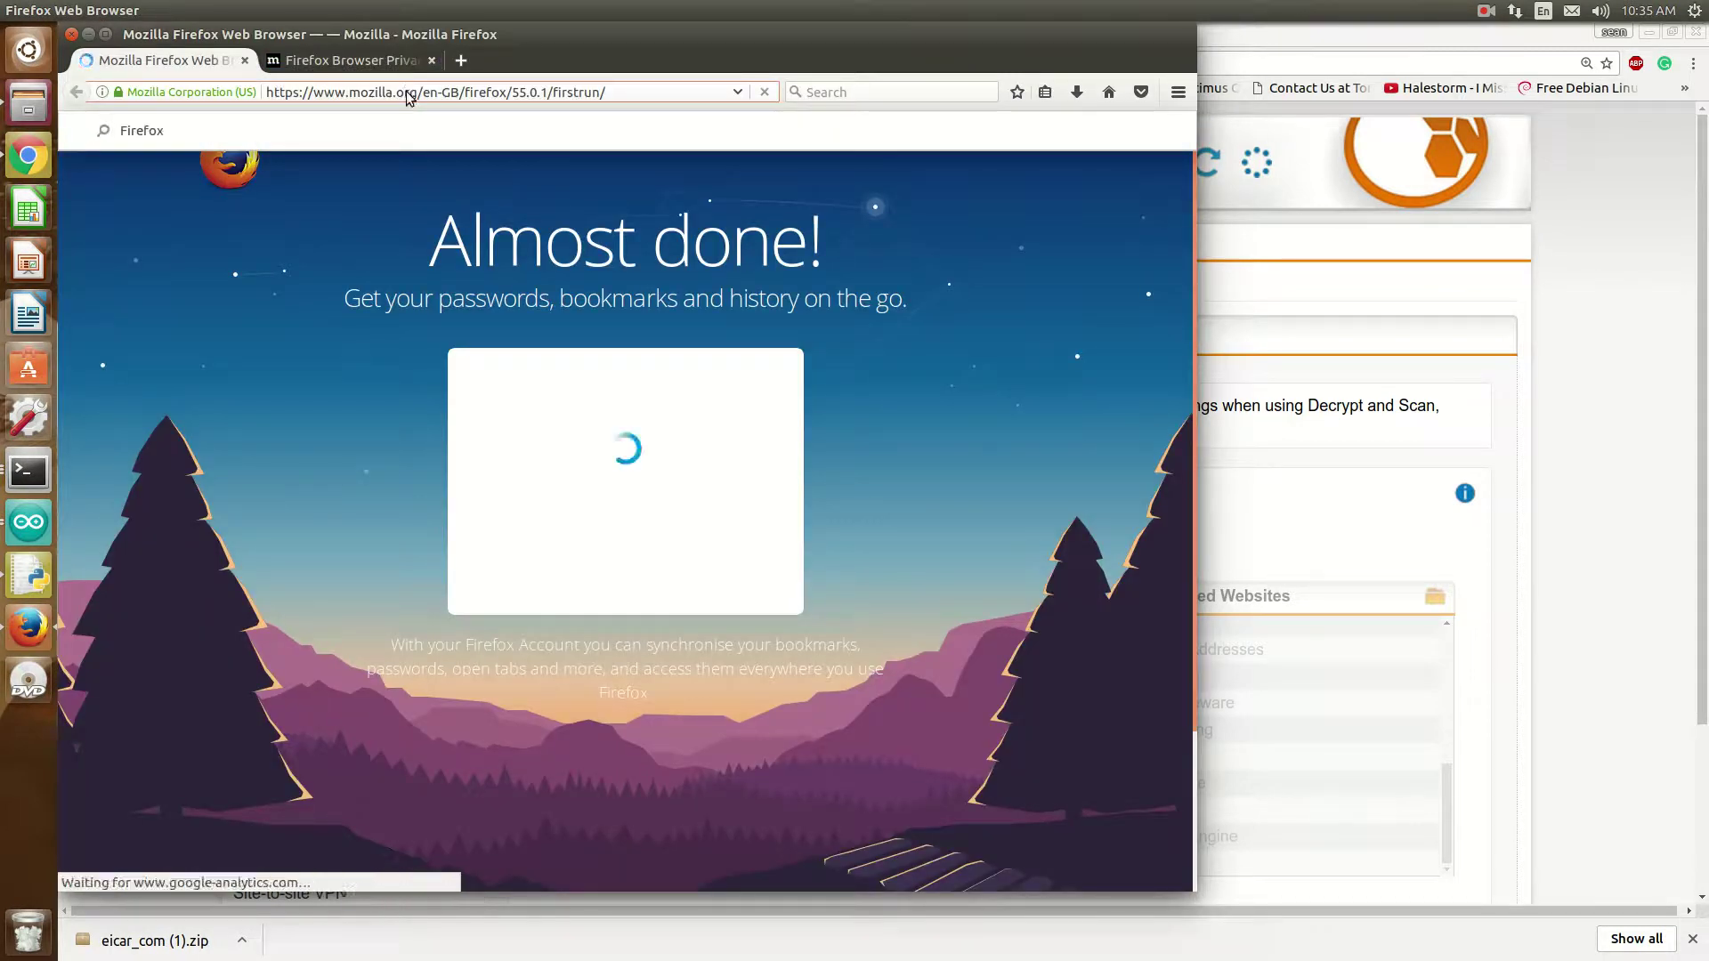
click(405, 92)
text(google.ca/)
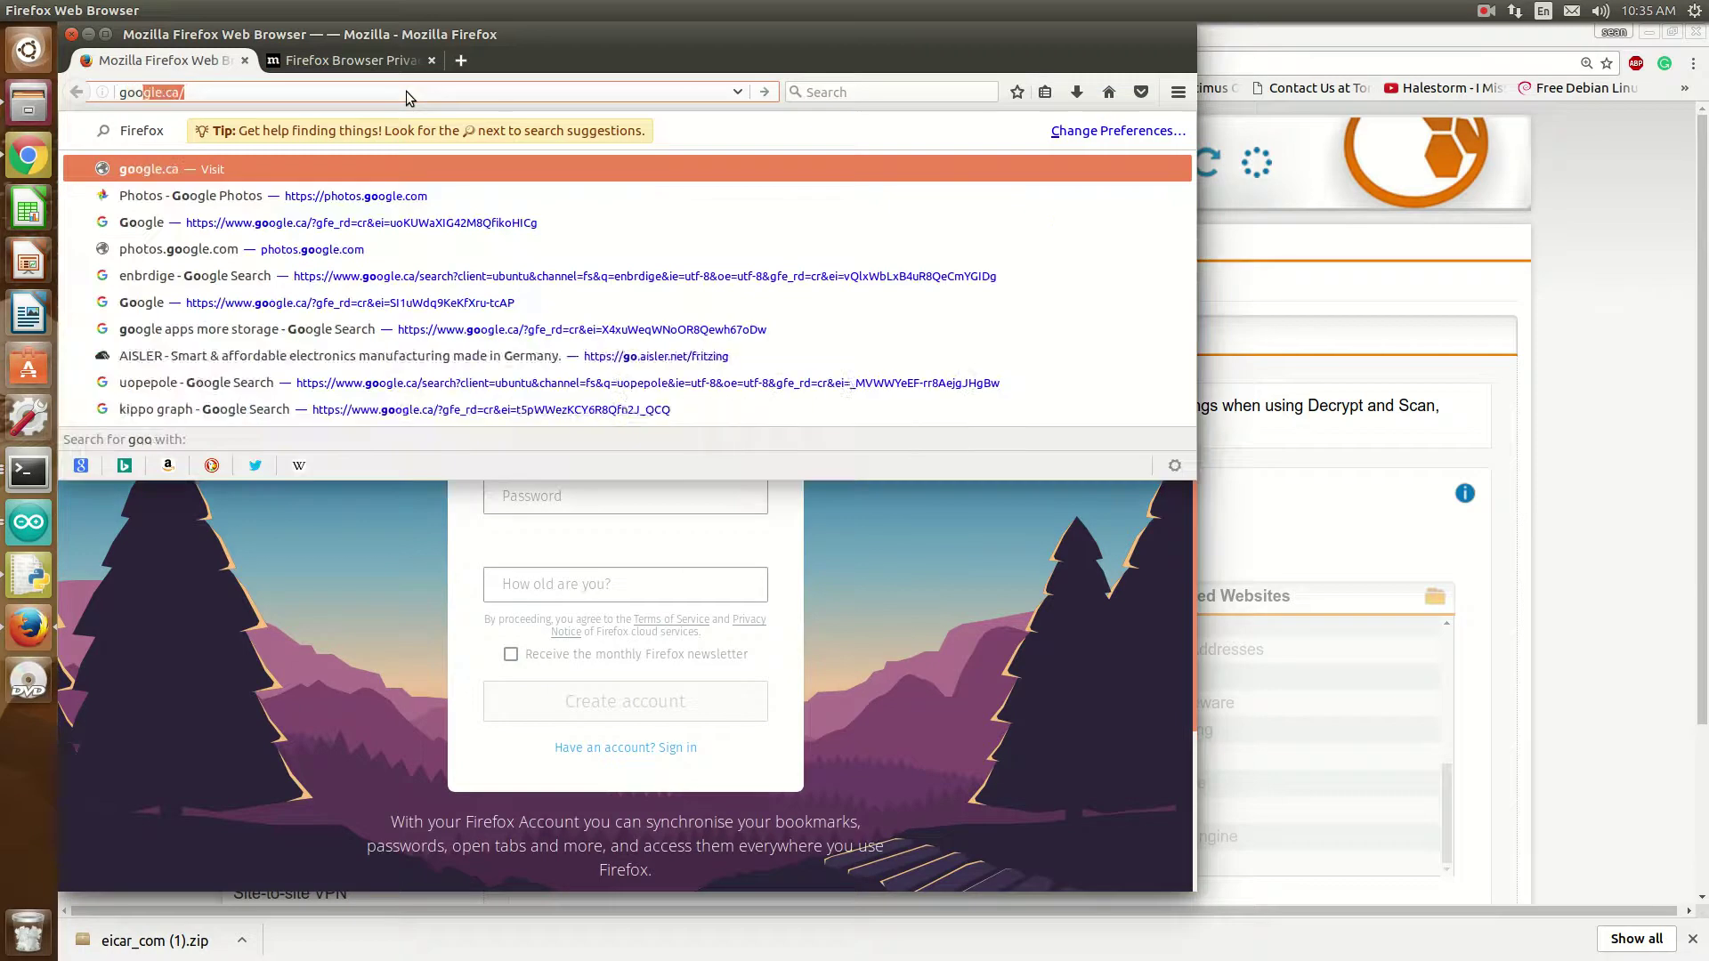
key(Return)
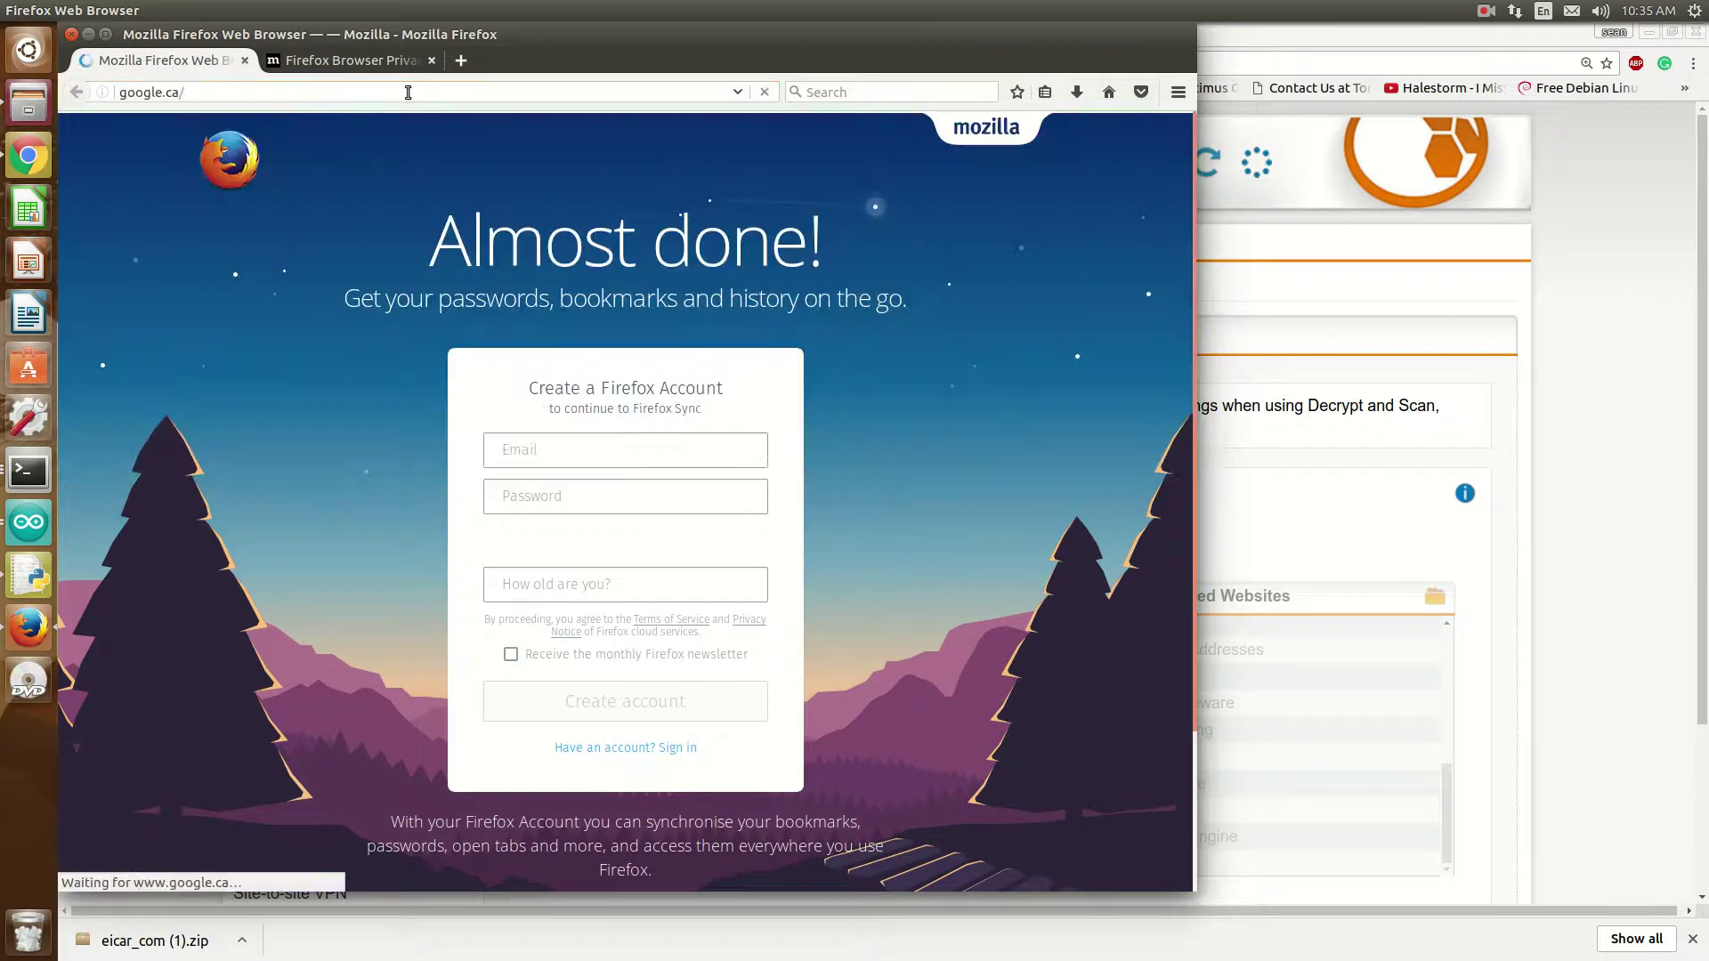
Reposition the Firefox window so the HTTPS scan settings behind it can be seen.
drag(485, 41, 687, 639)
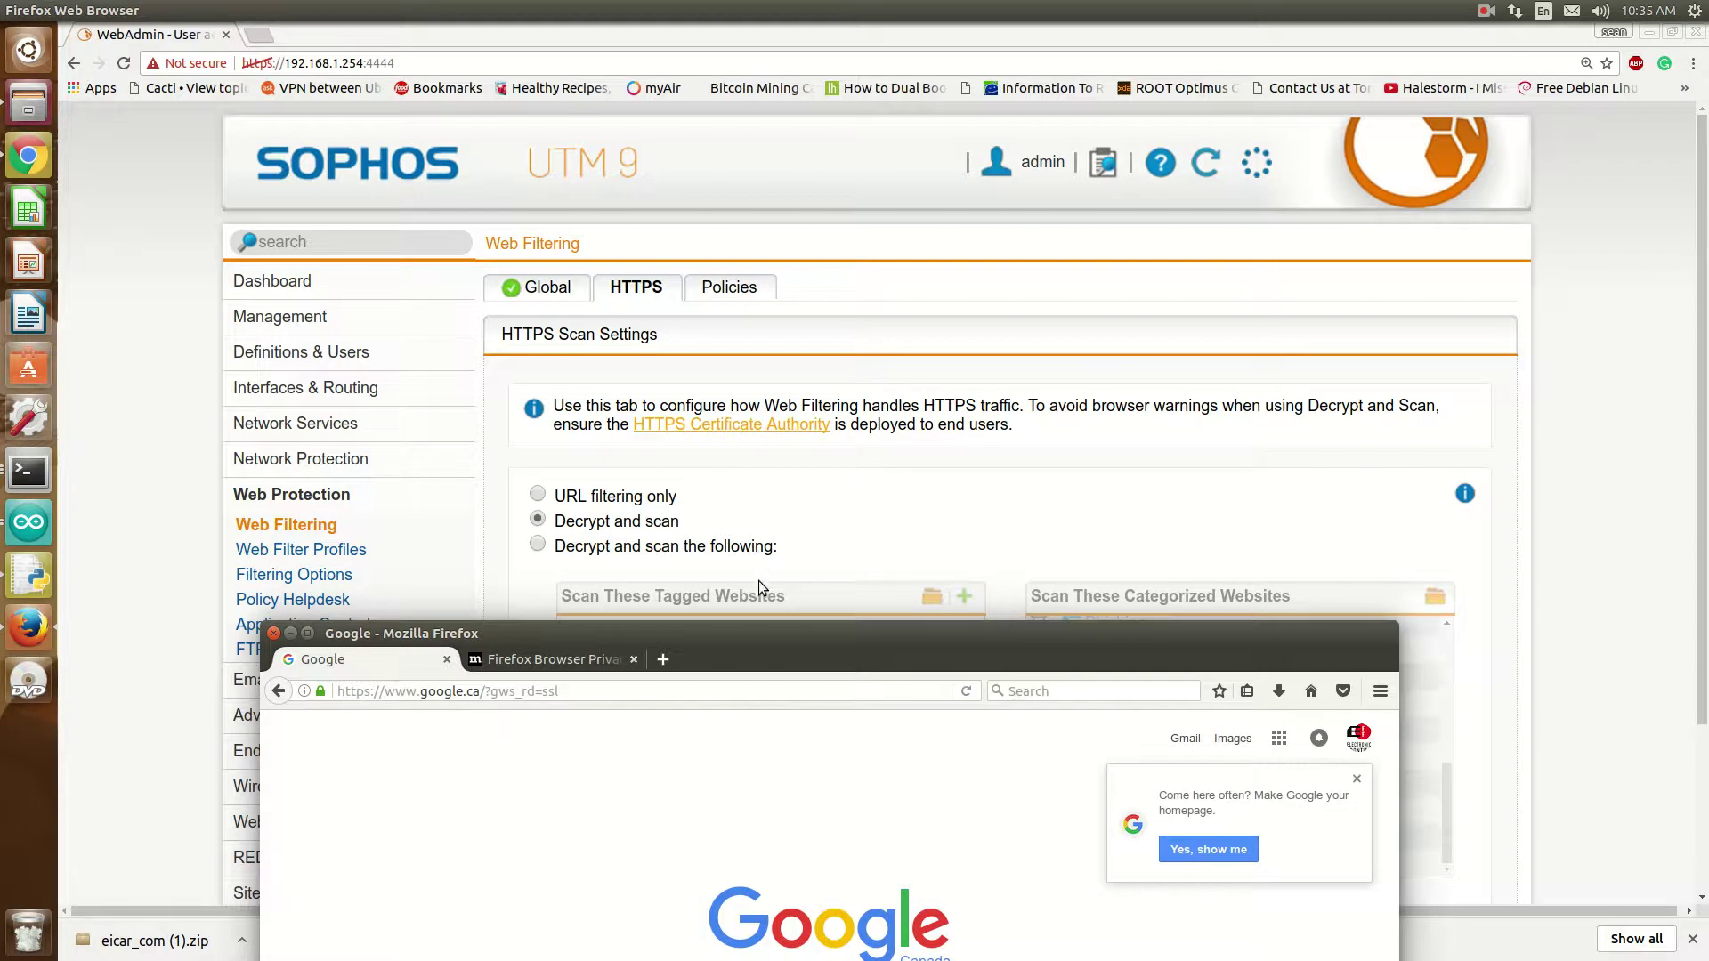
mouse_move(746, 639)
mouse_down()
mouse_move(934, 494)
mouse_move(701, 247)
mouse_move(679, 456)
mouse_move(728, 810)
mouse_move(716, 573)
mouse_move(730, 659)
mouse_up()
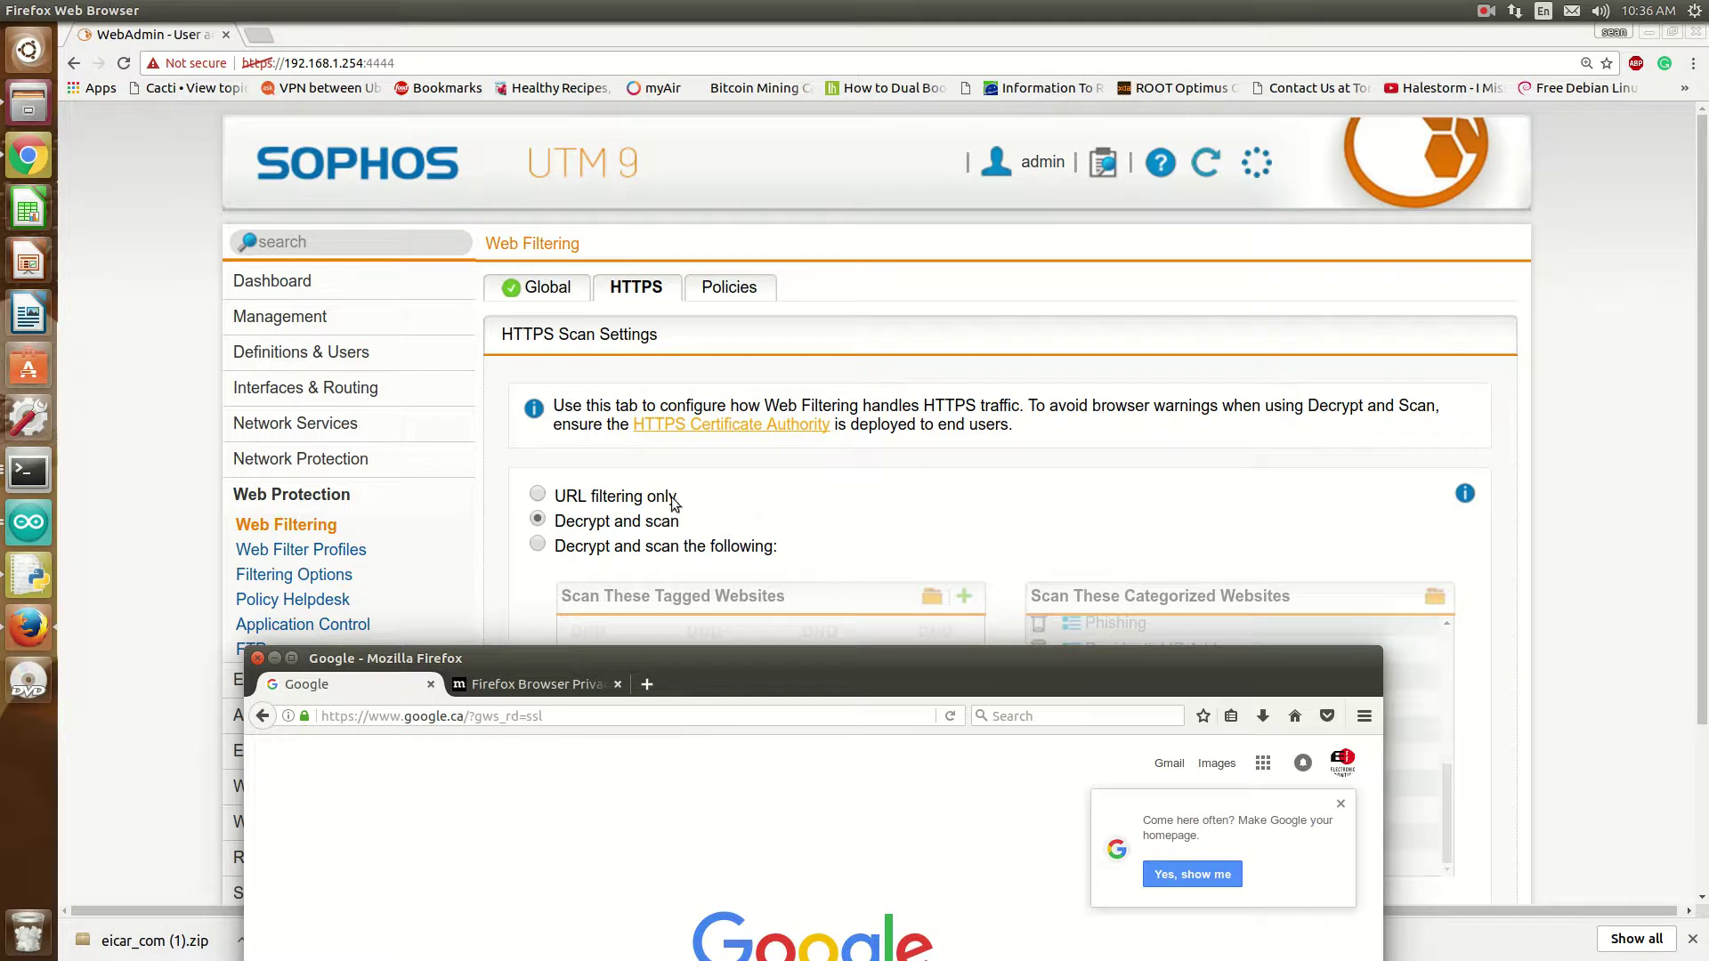
drag(717, 669, 907, 571)
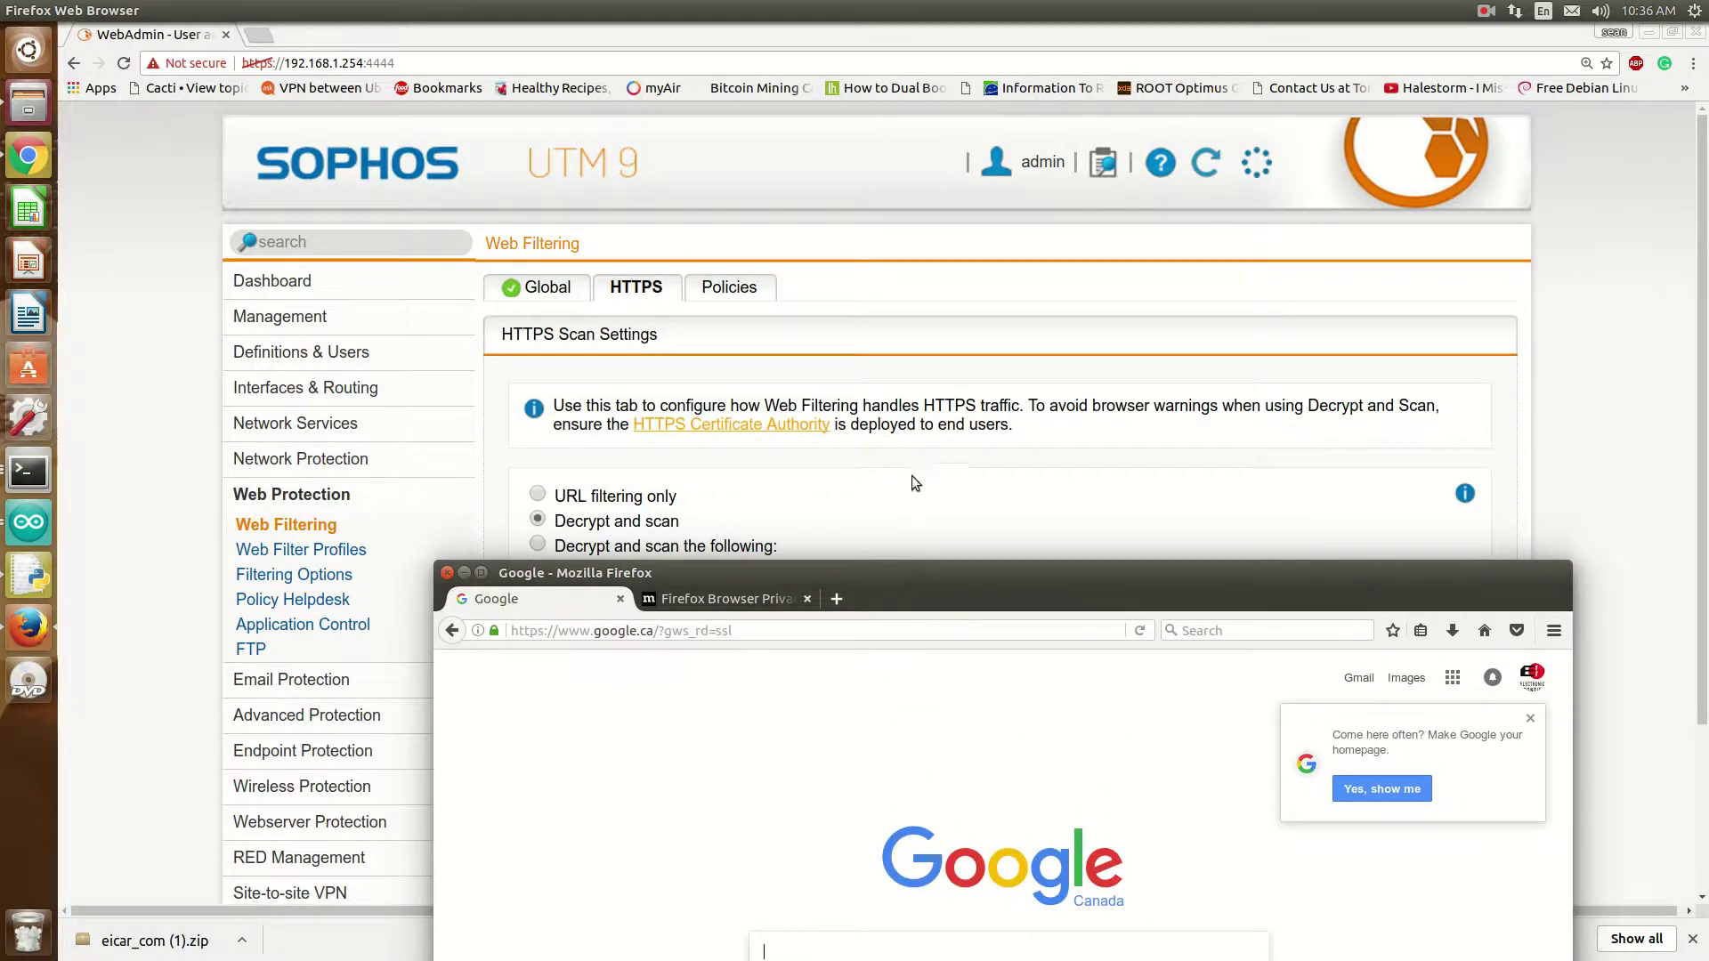
Switch back to the UTM WebAdmin in Chrome and examine the User Portal settings under Management.
click(537, 495)
click(323, 331)
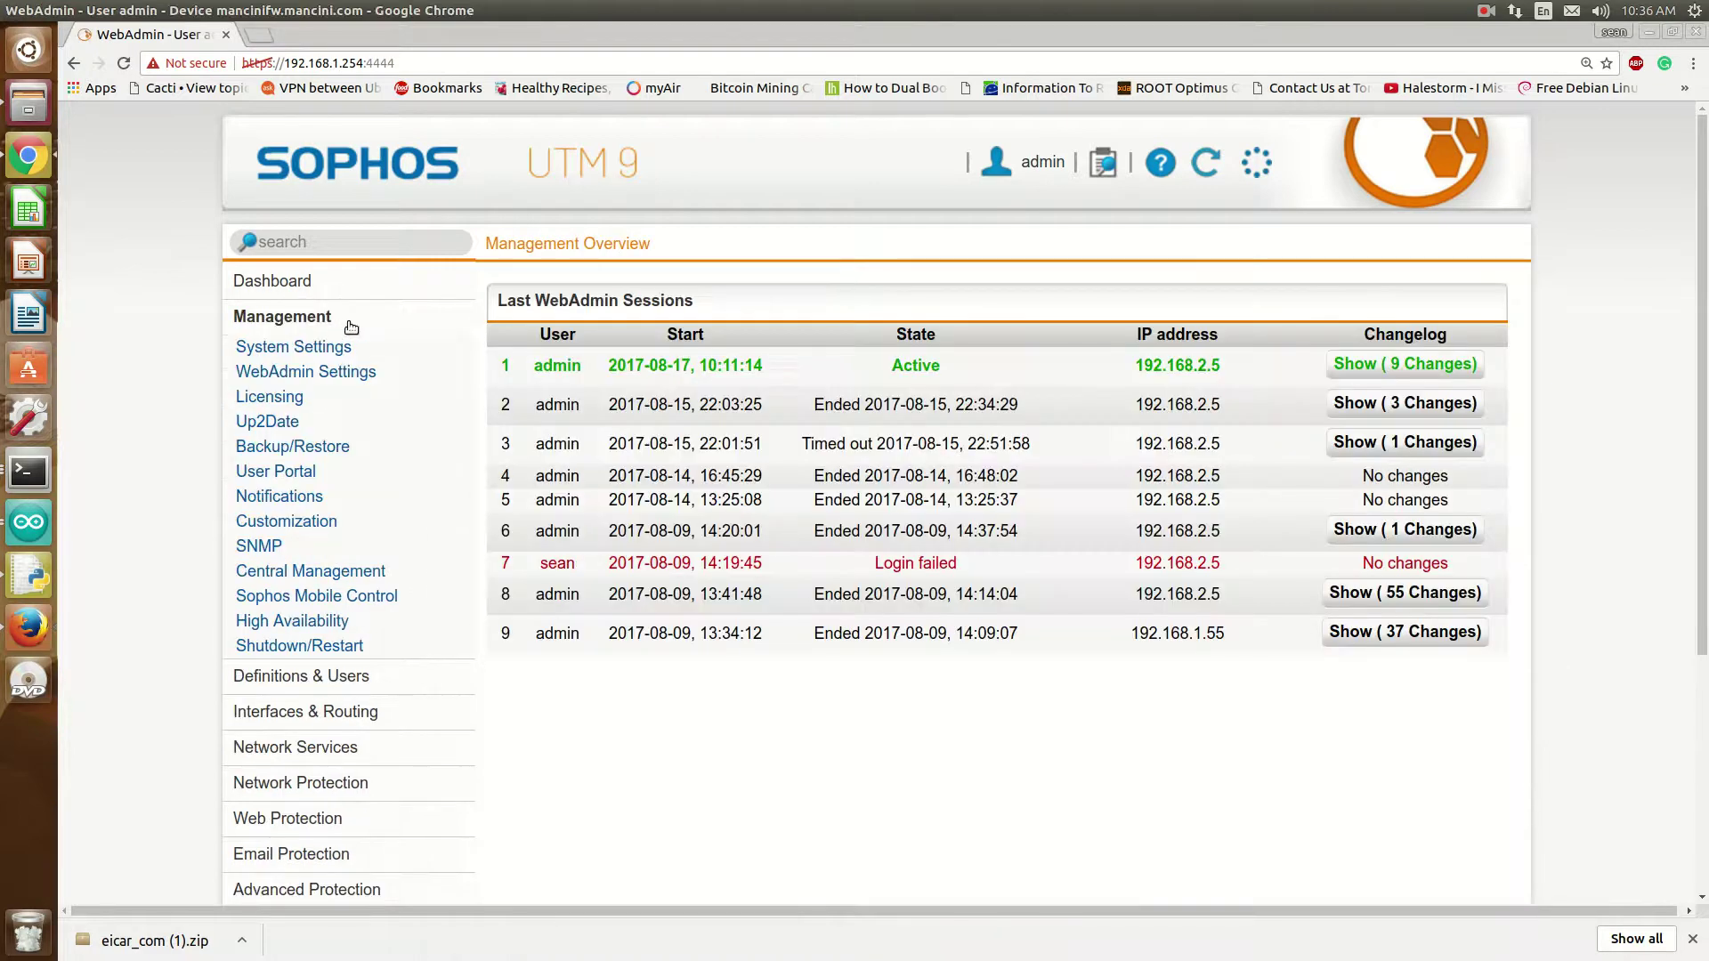
click(296, 474)
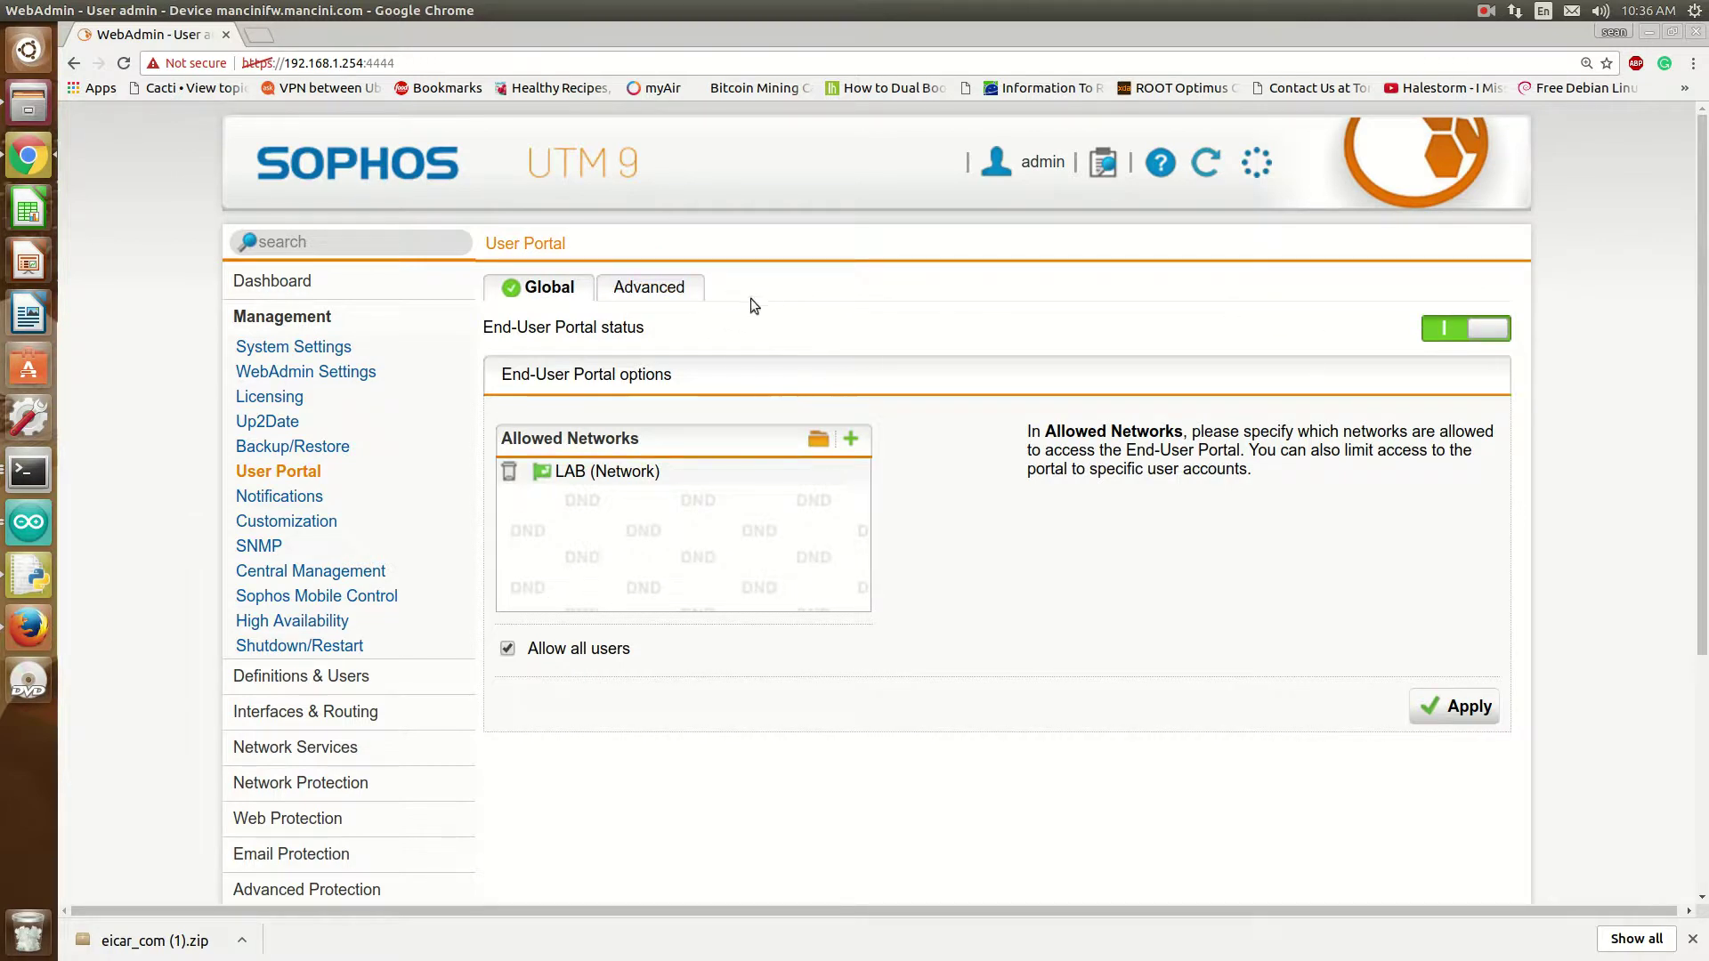
click(654, 286)
click(544, 339)
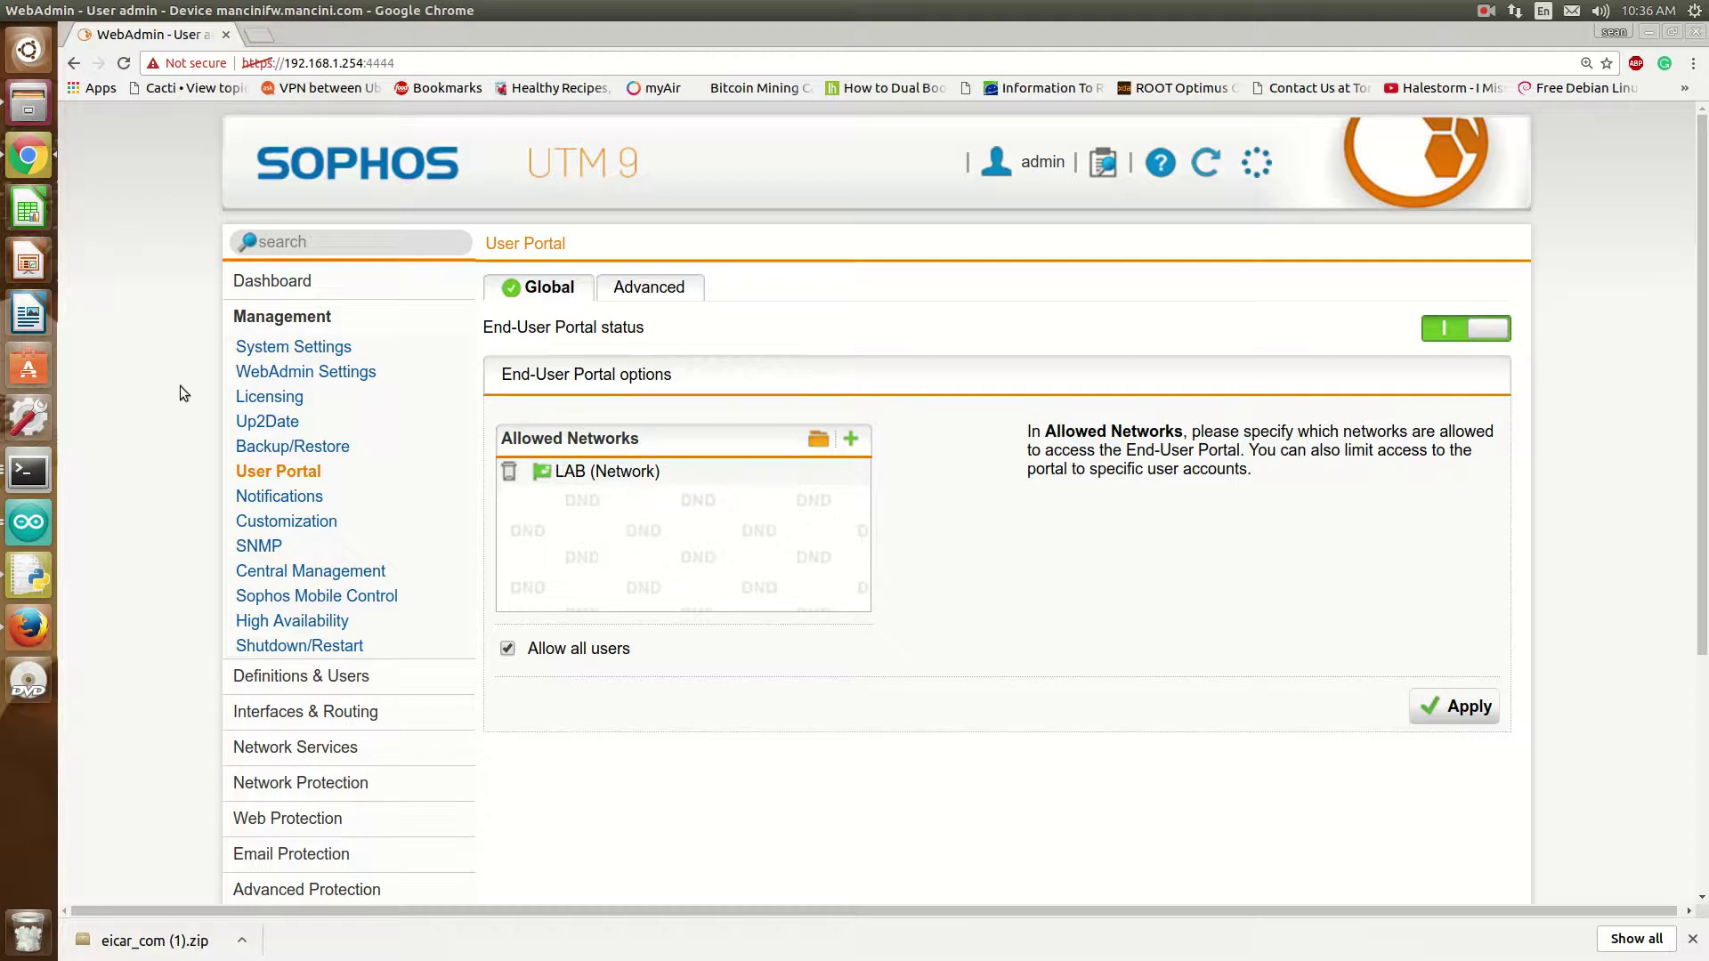
scroll(183, 385, down, 3)
scroll(192, 389, down, 2)
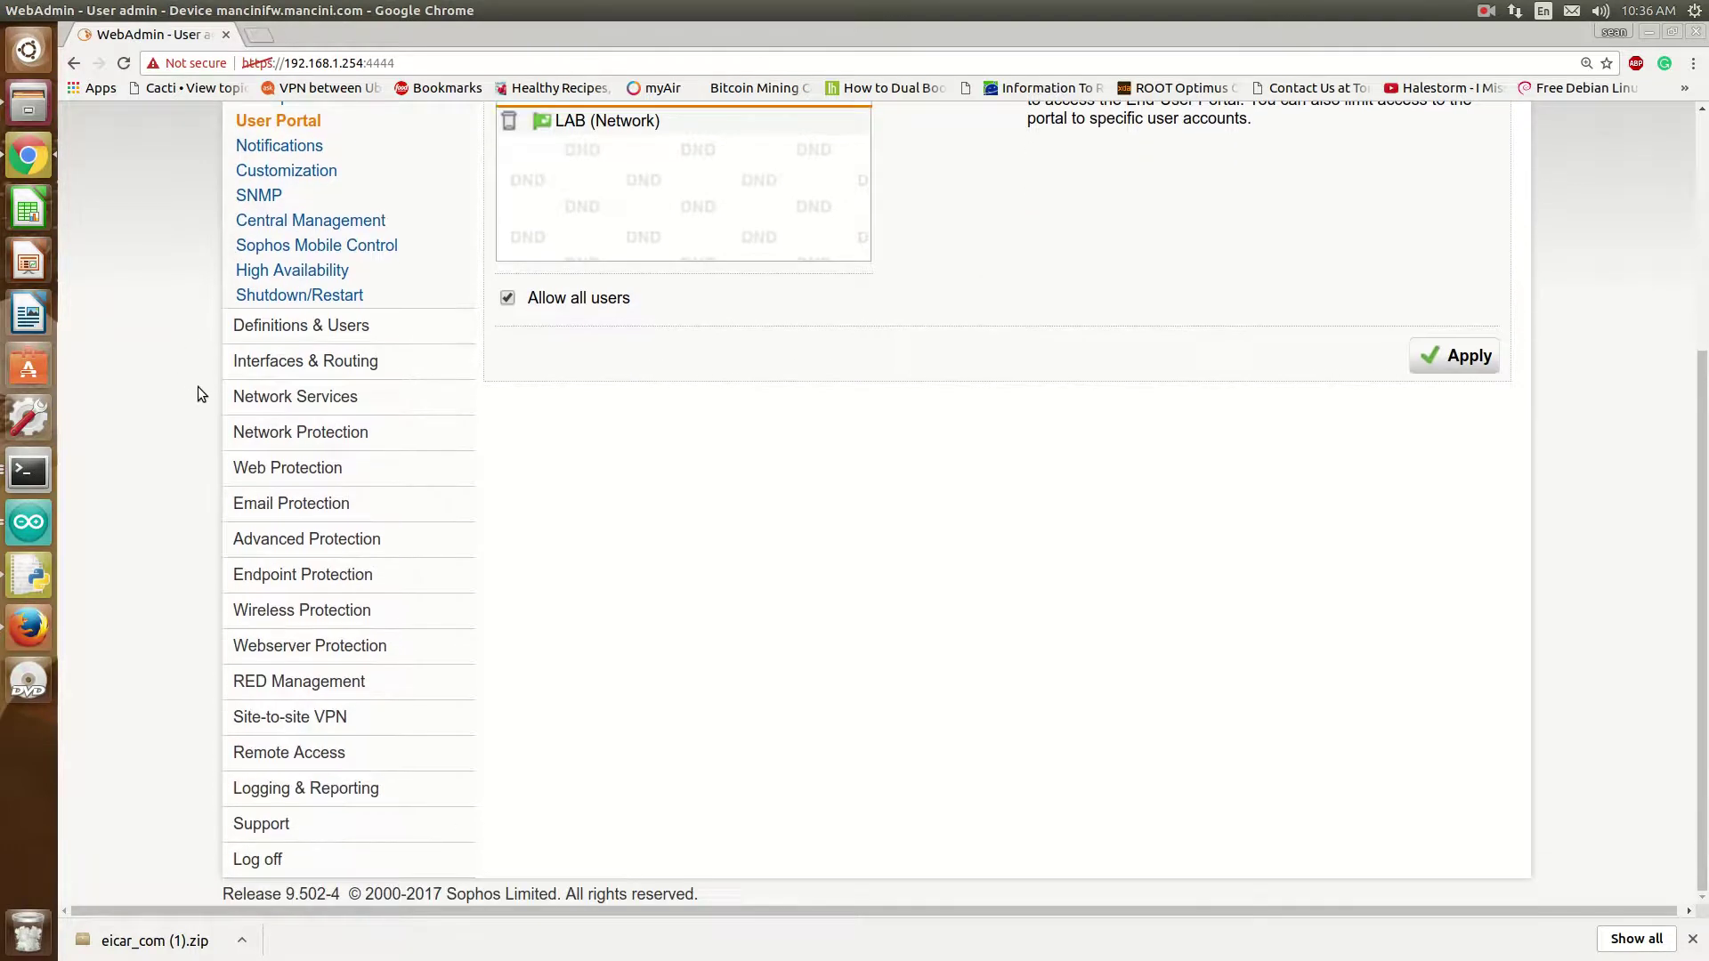
scroll(189, 382, up, 3)
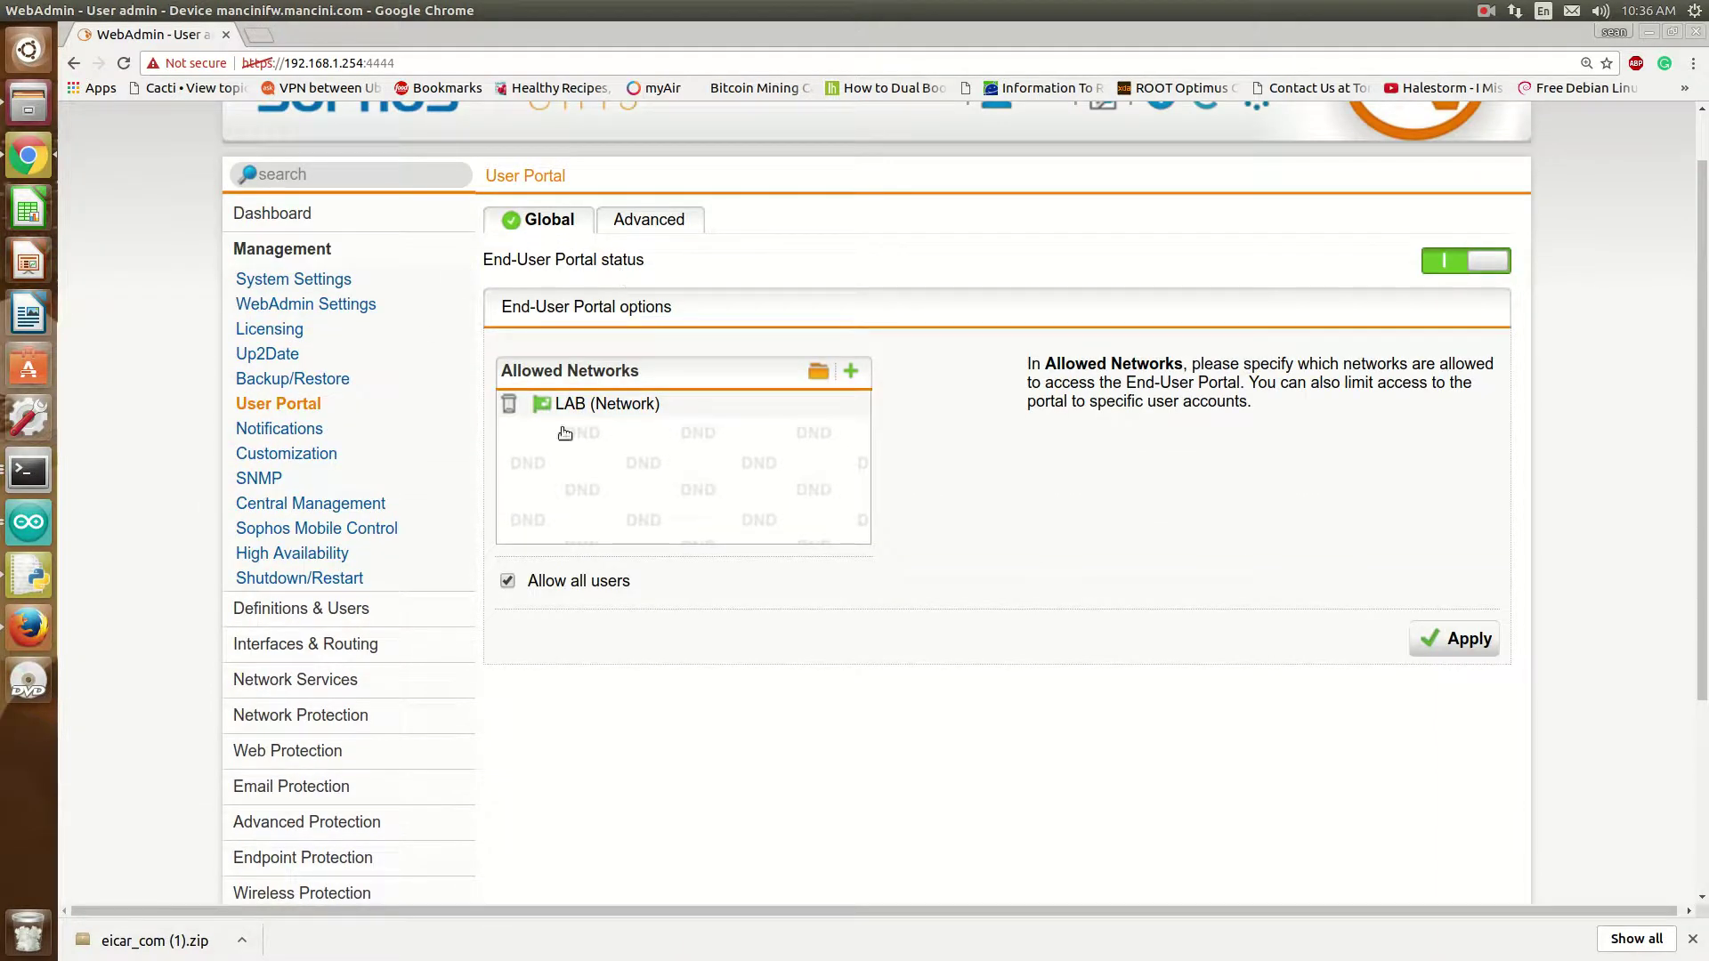
click(260, 34)
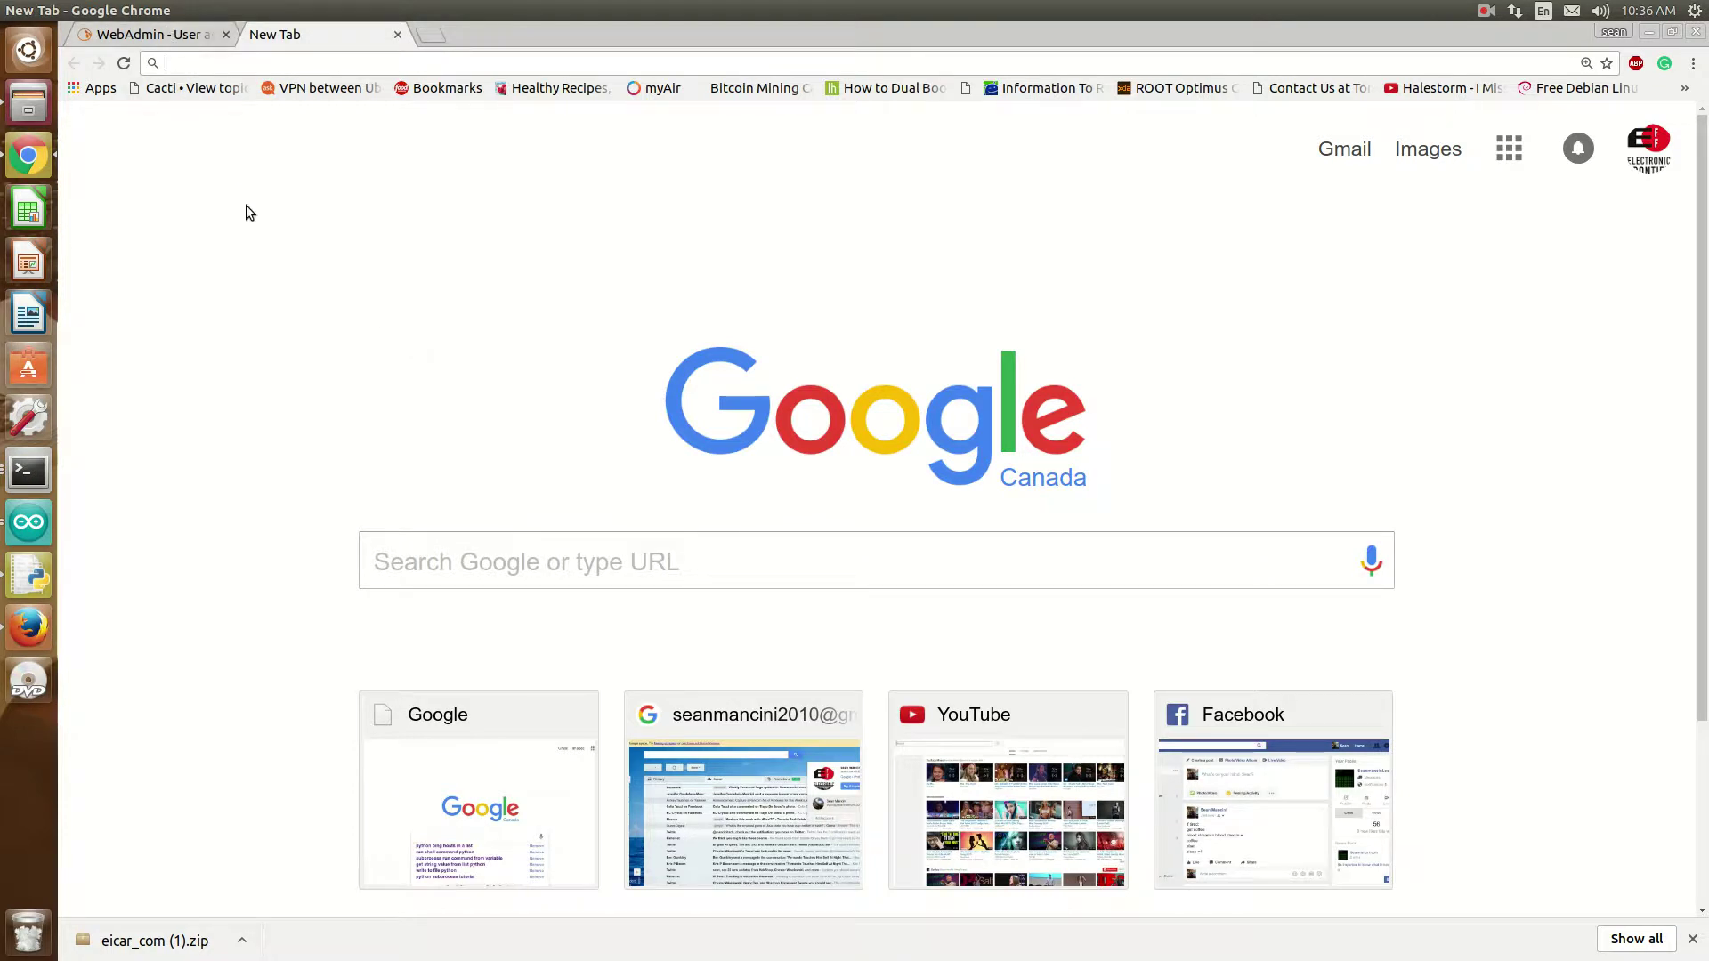
text(https://)
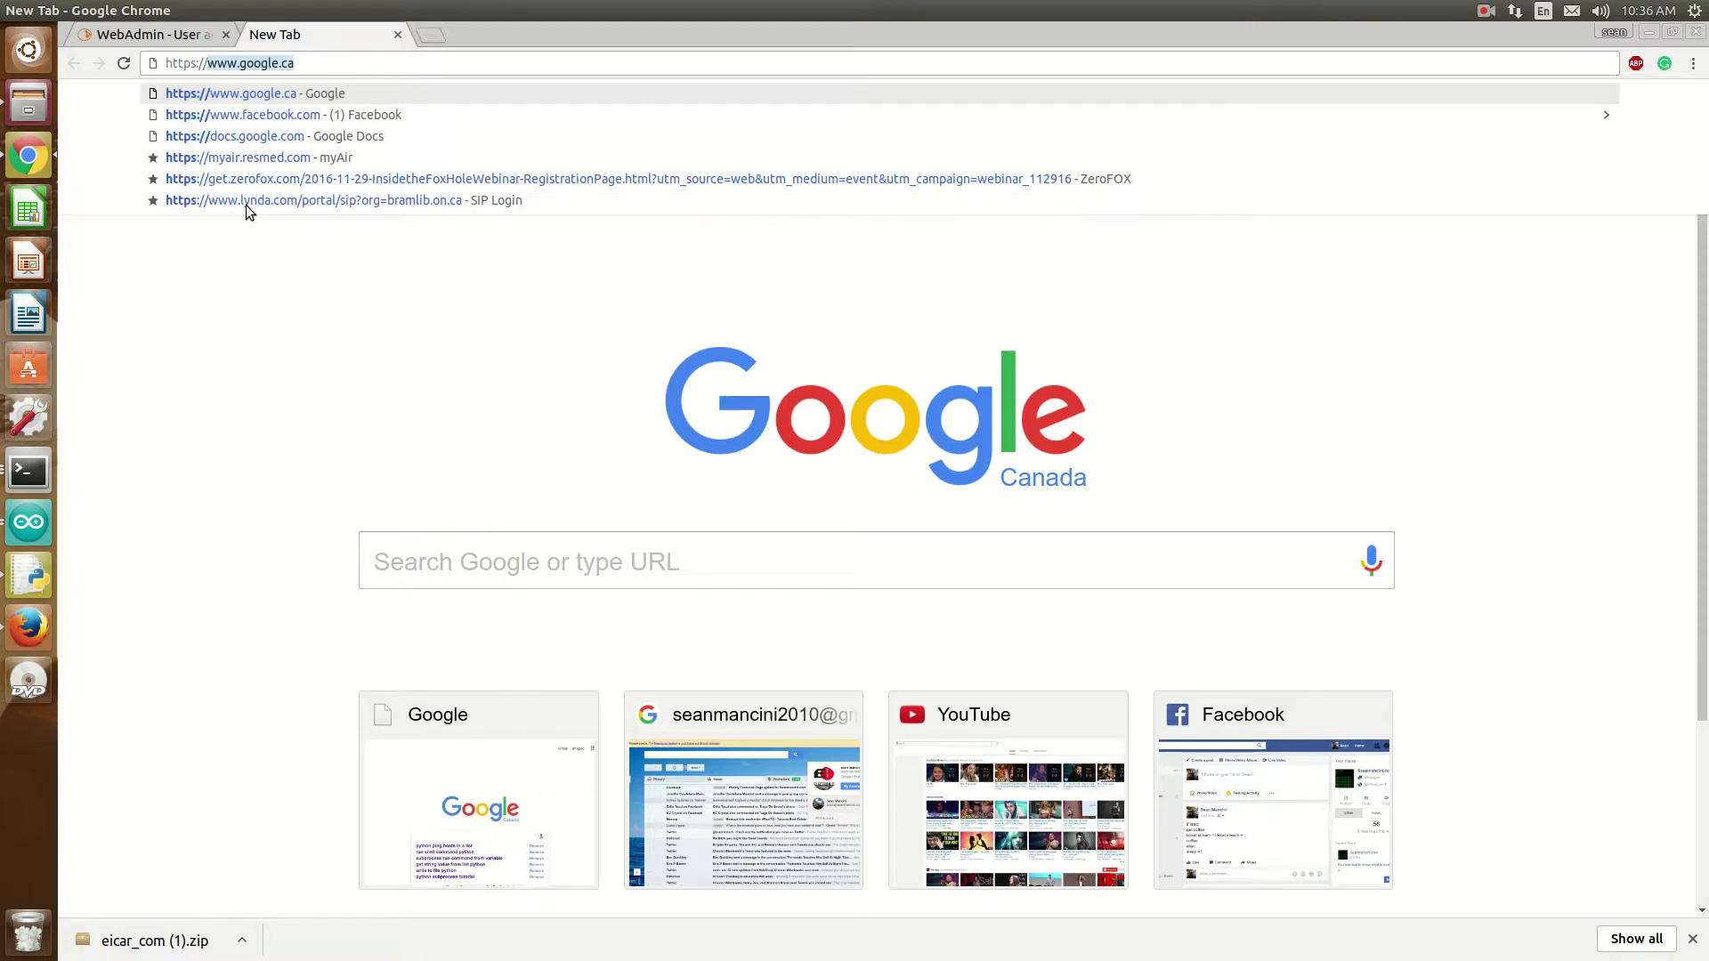
text(12)
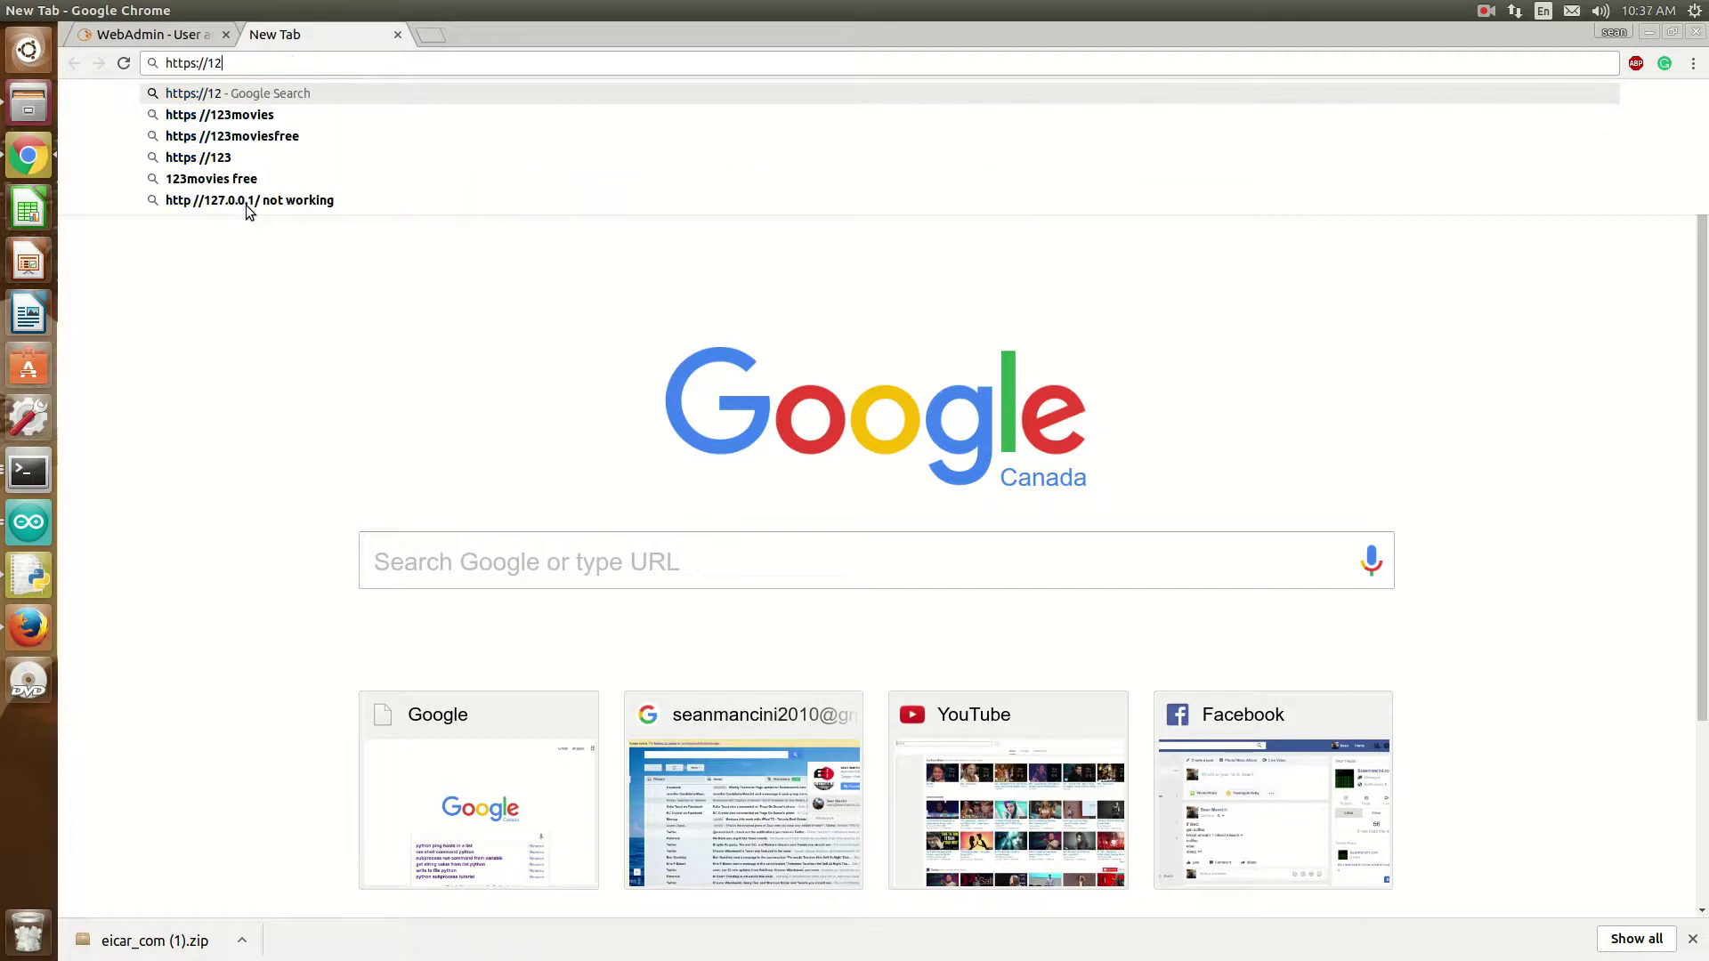
key(BackSpace)
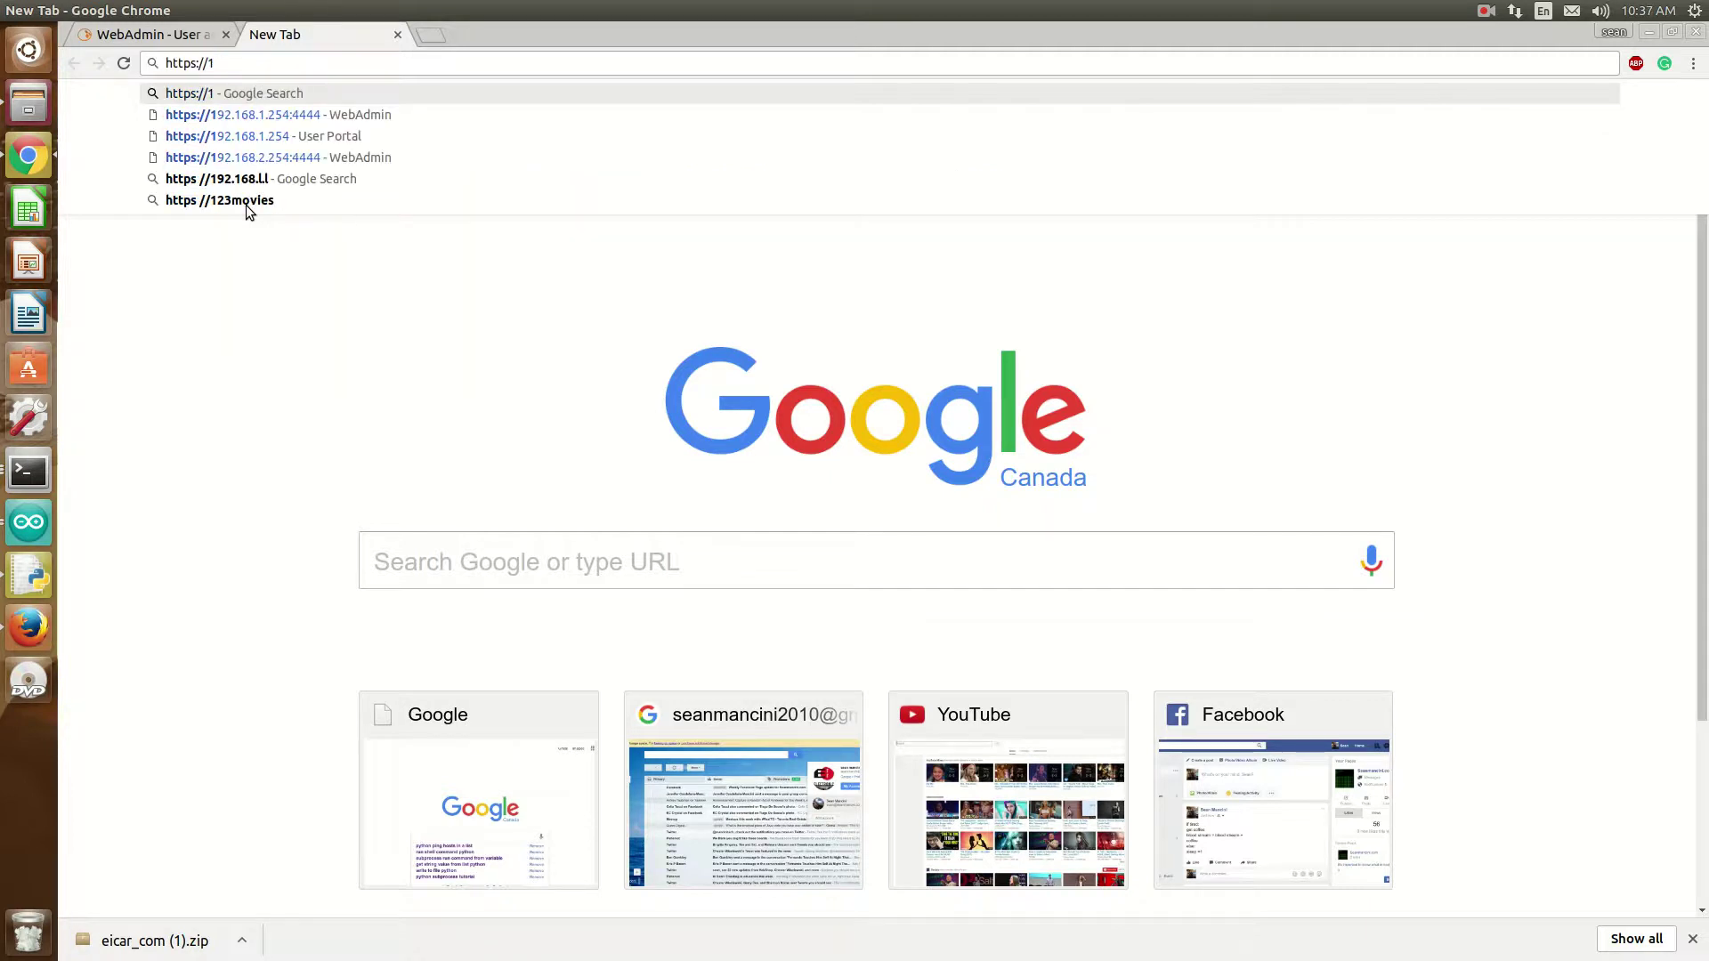
text(92.168.)
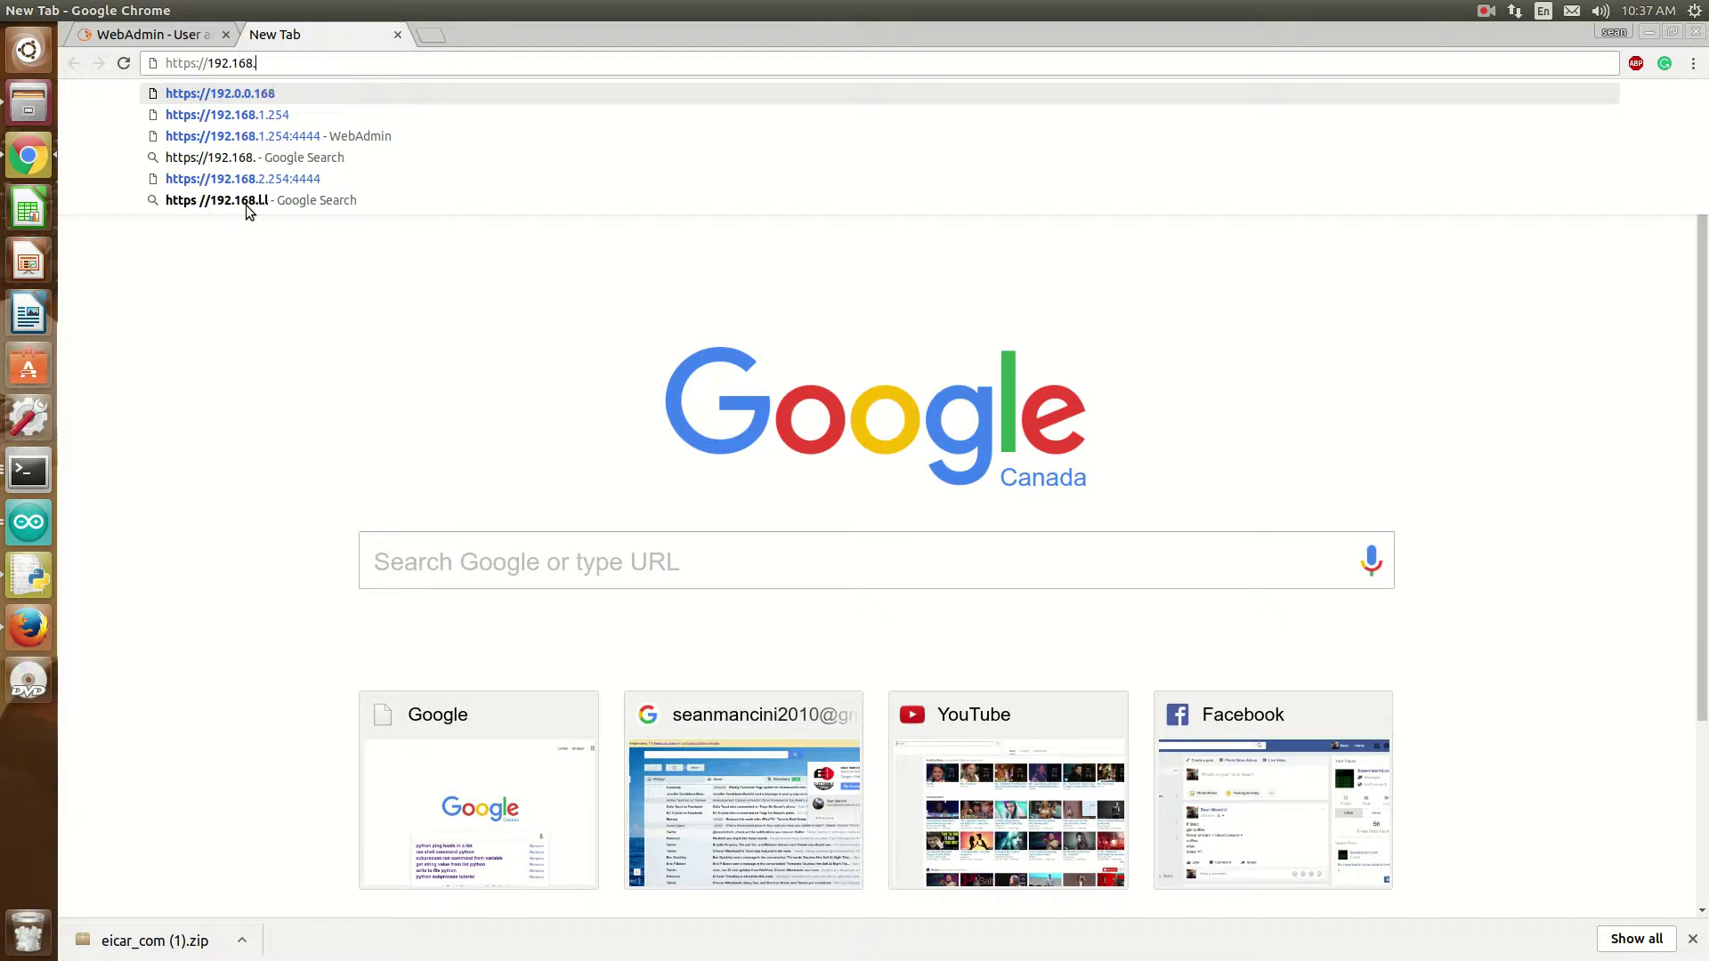
text(1.254)
key(Return)
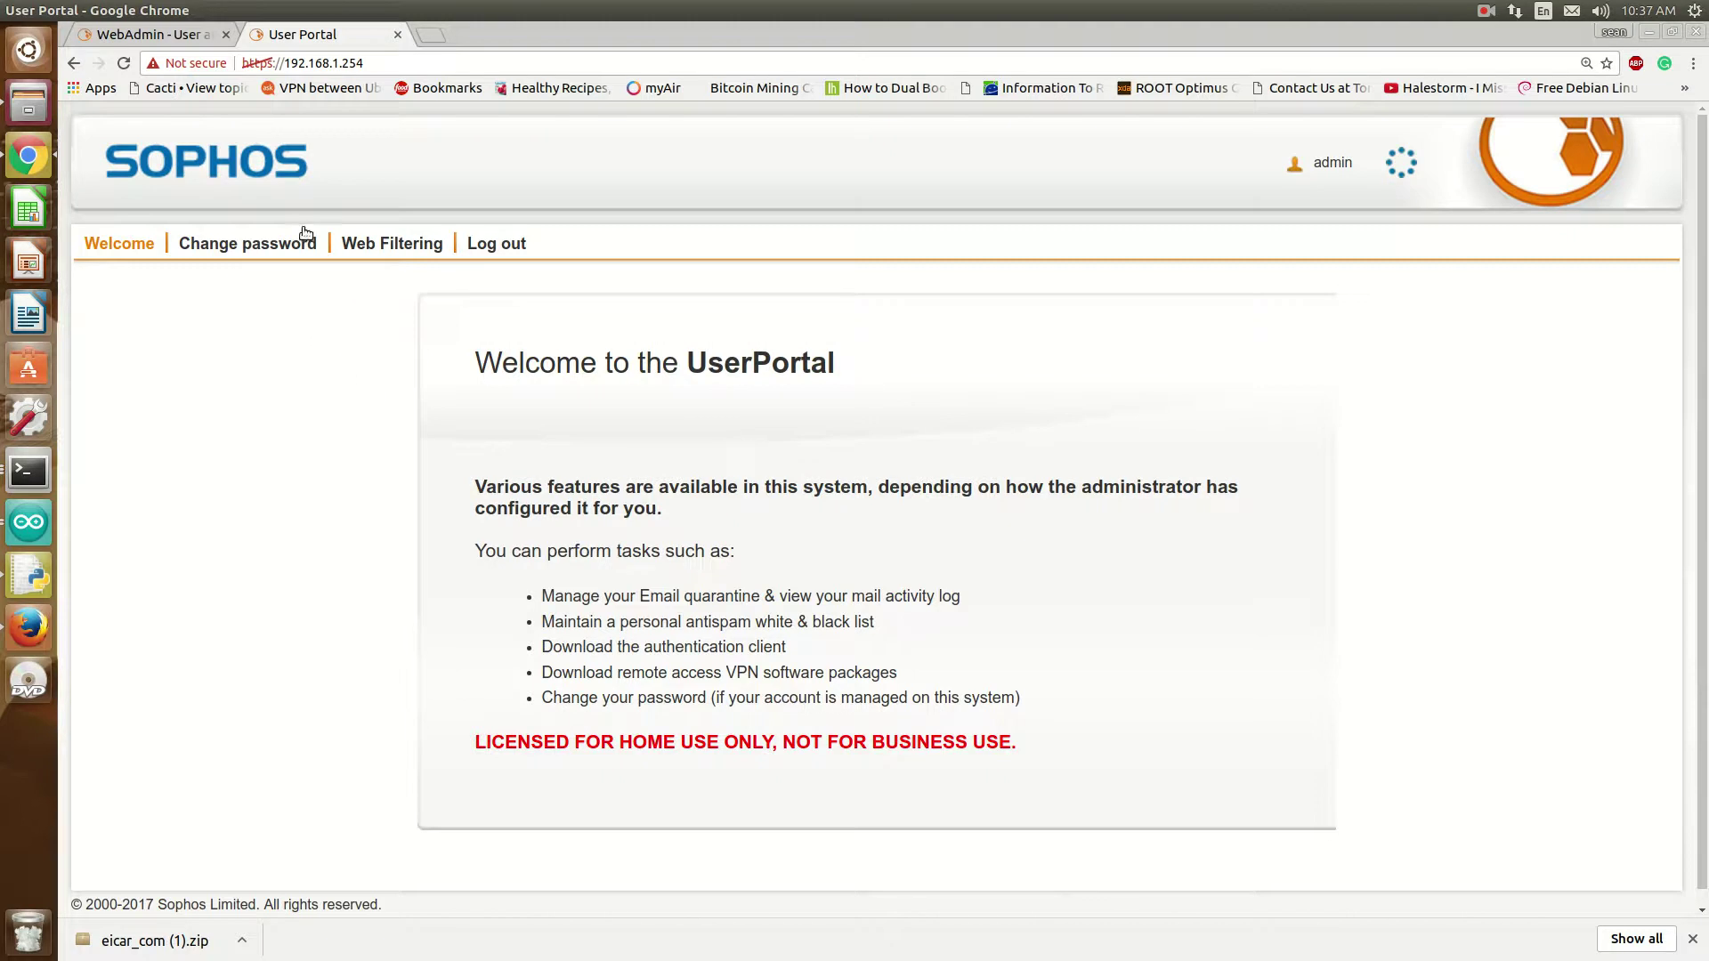
Download the Web Filtering CA certificate from the User Portal's Web Filtering page.
click(365, 243)
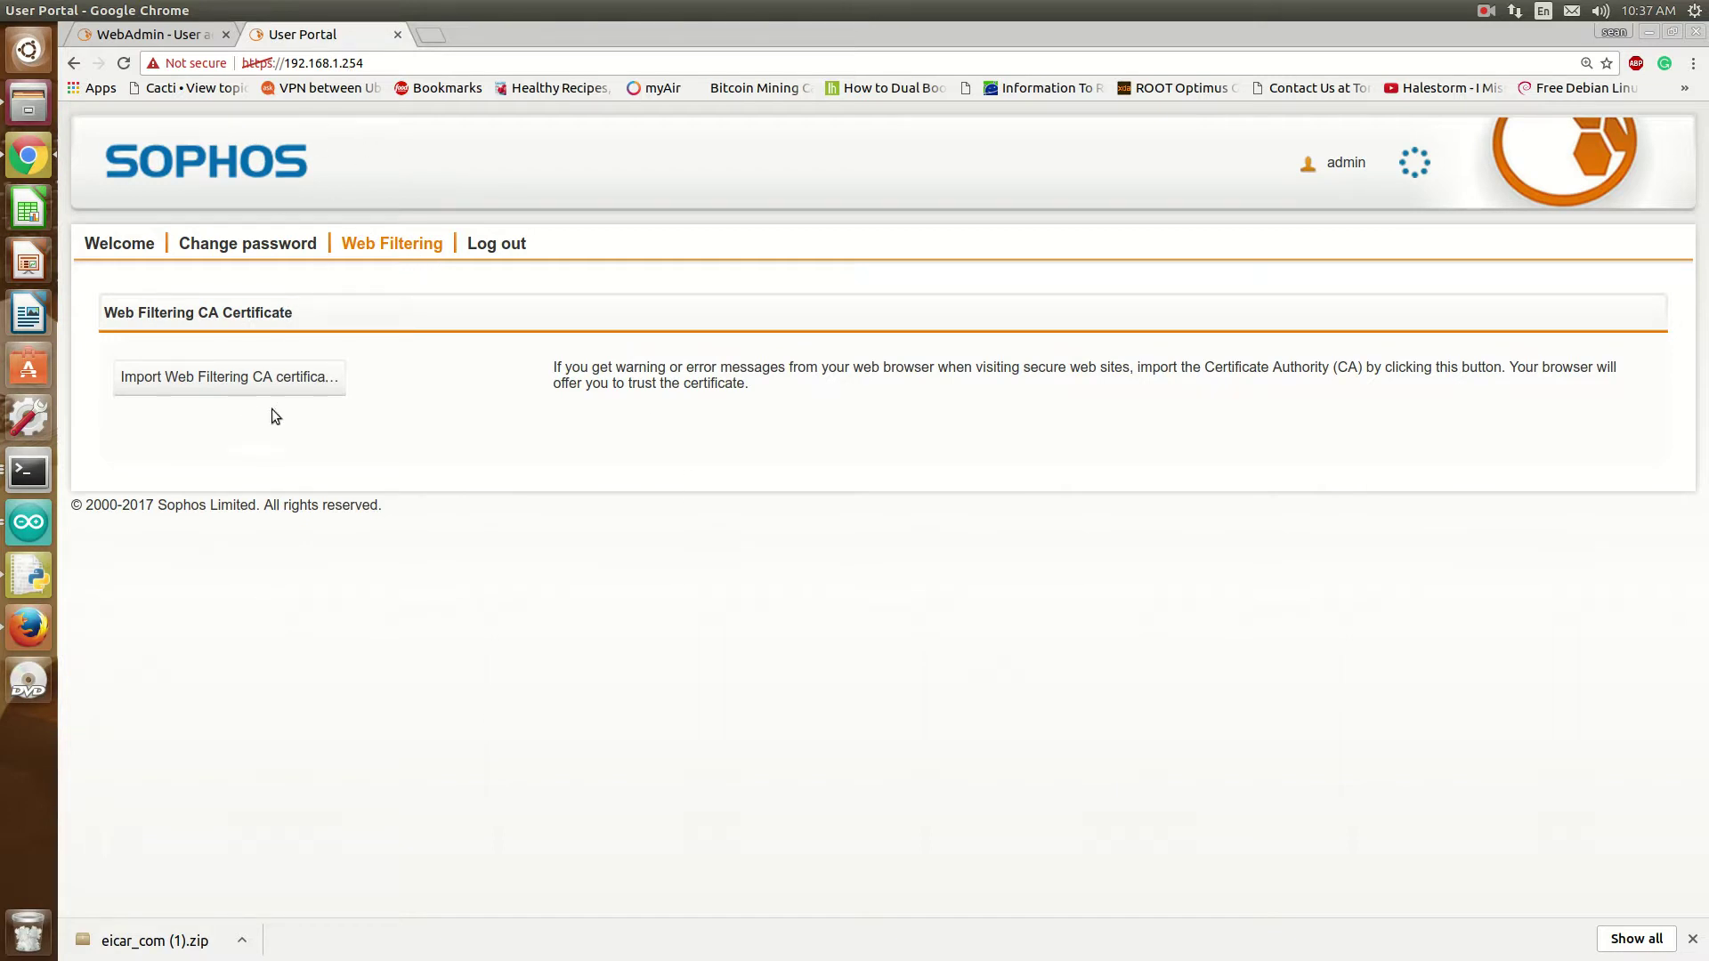
click(275, 381)
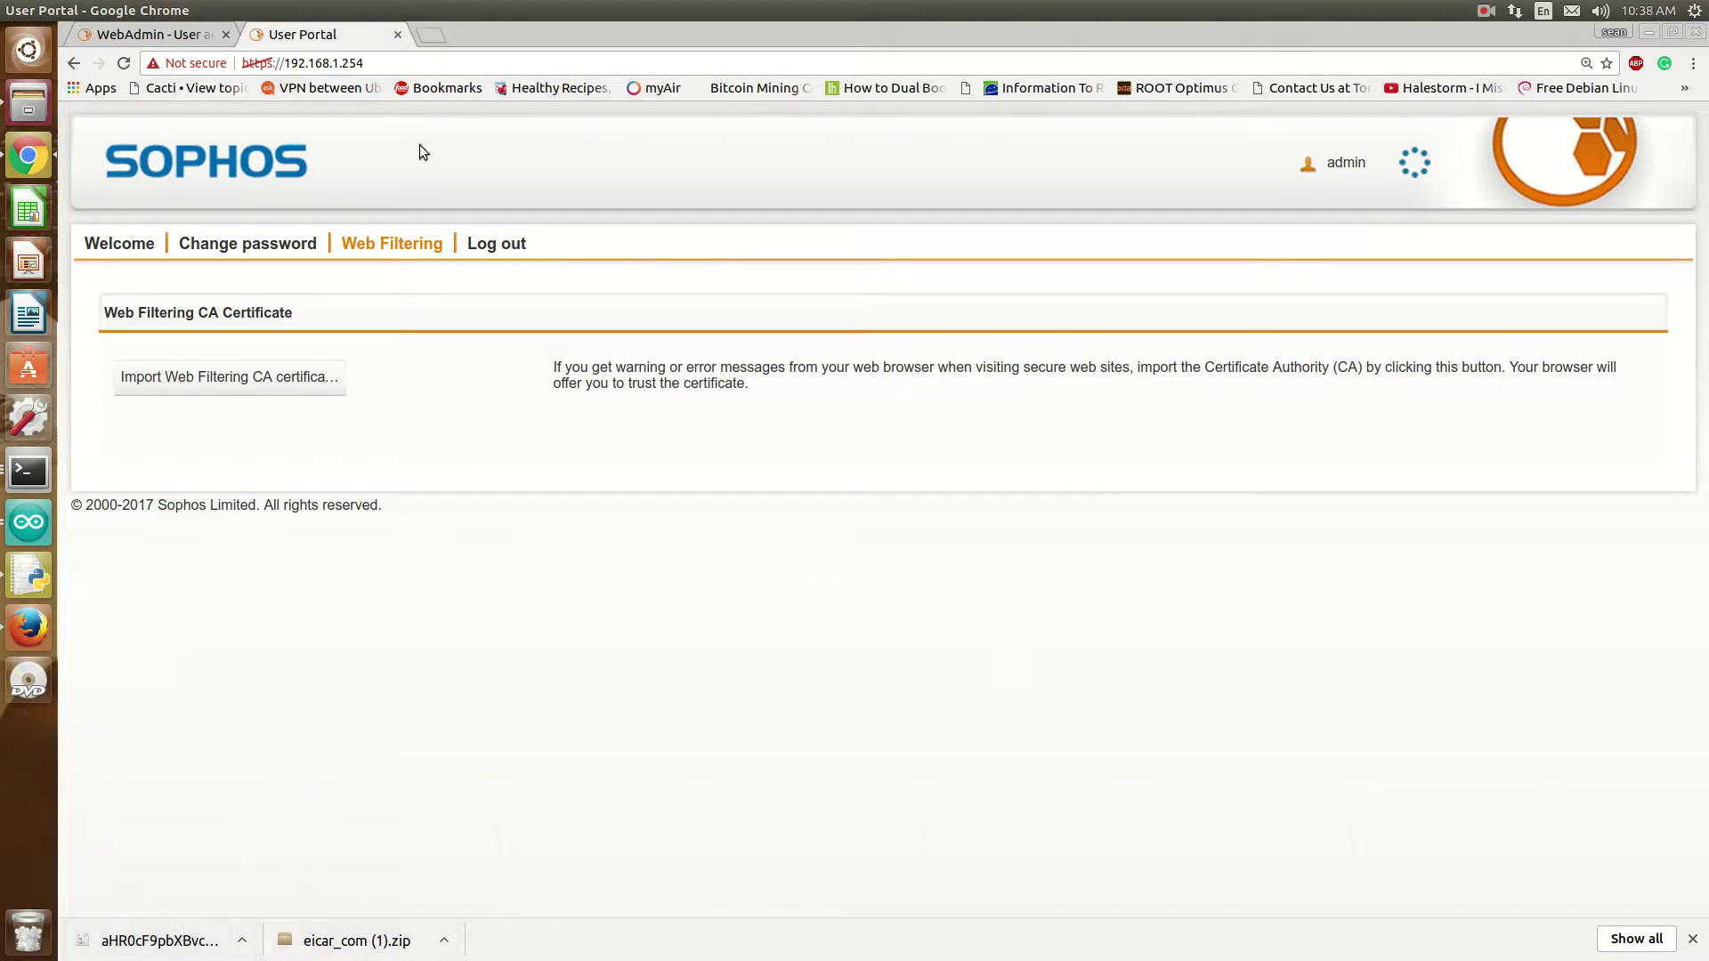
click(29, 627)
double_click(1268, 573)
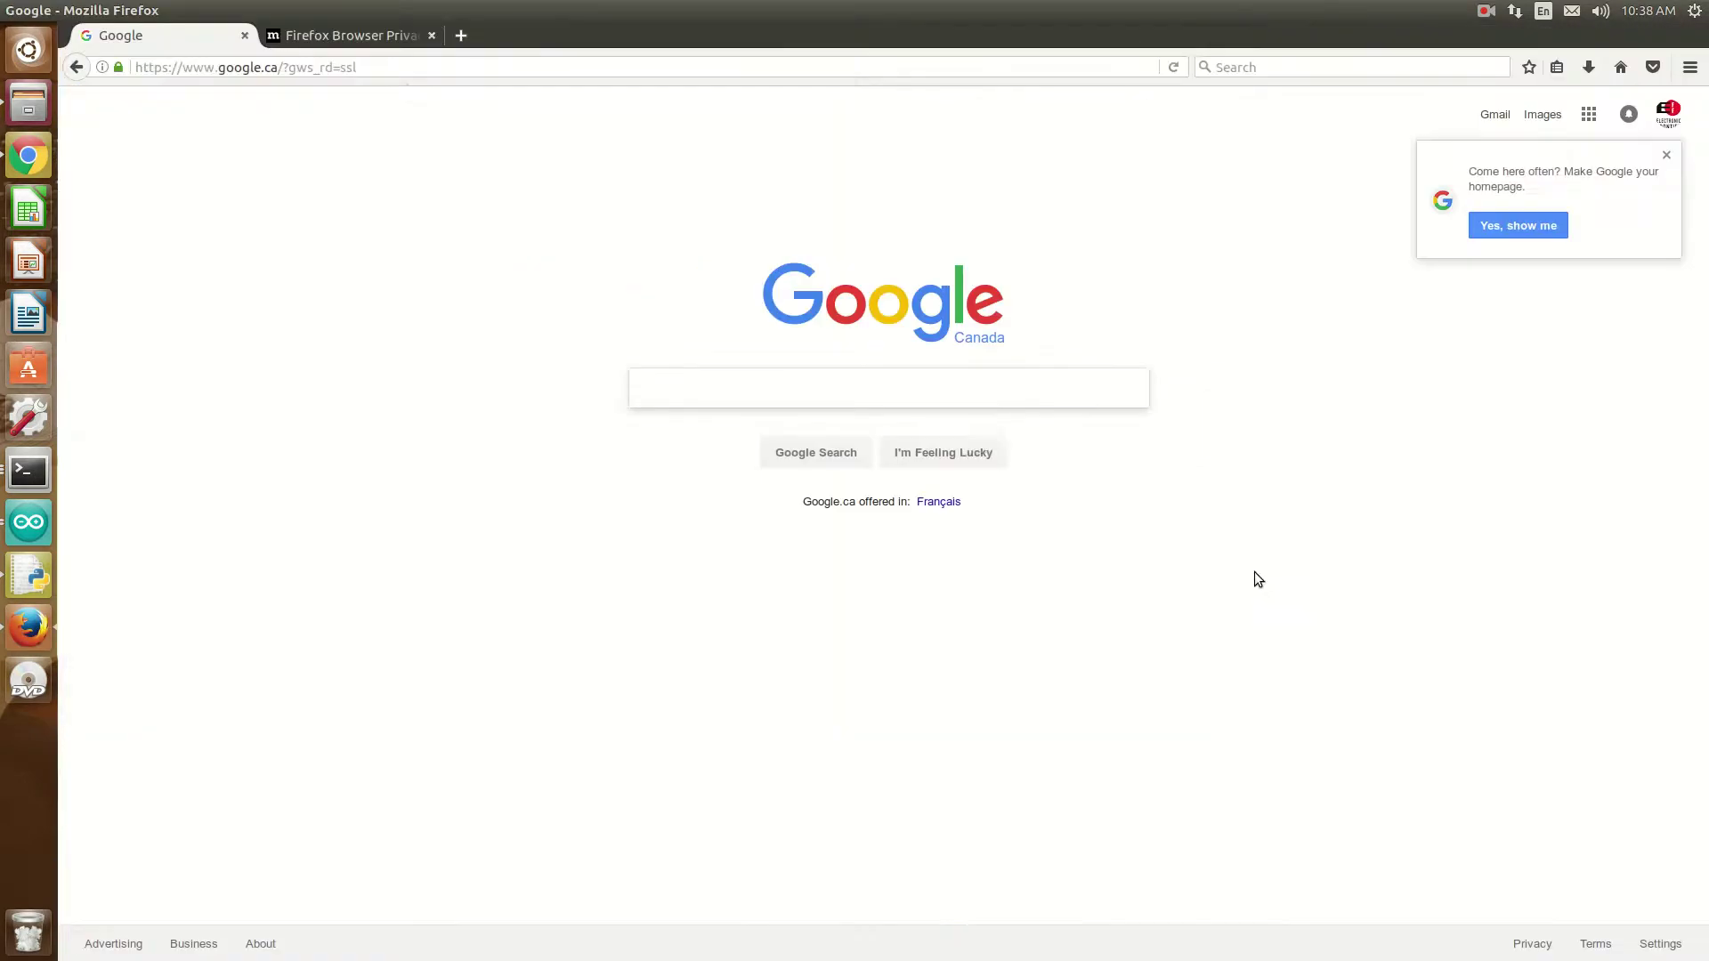
click(1688, 67)
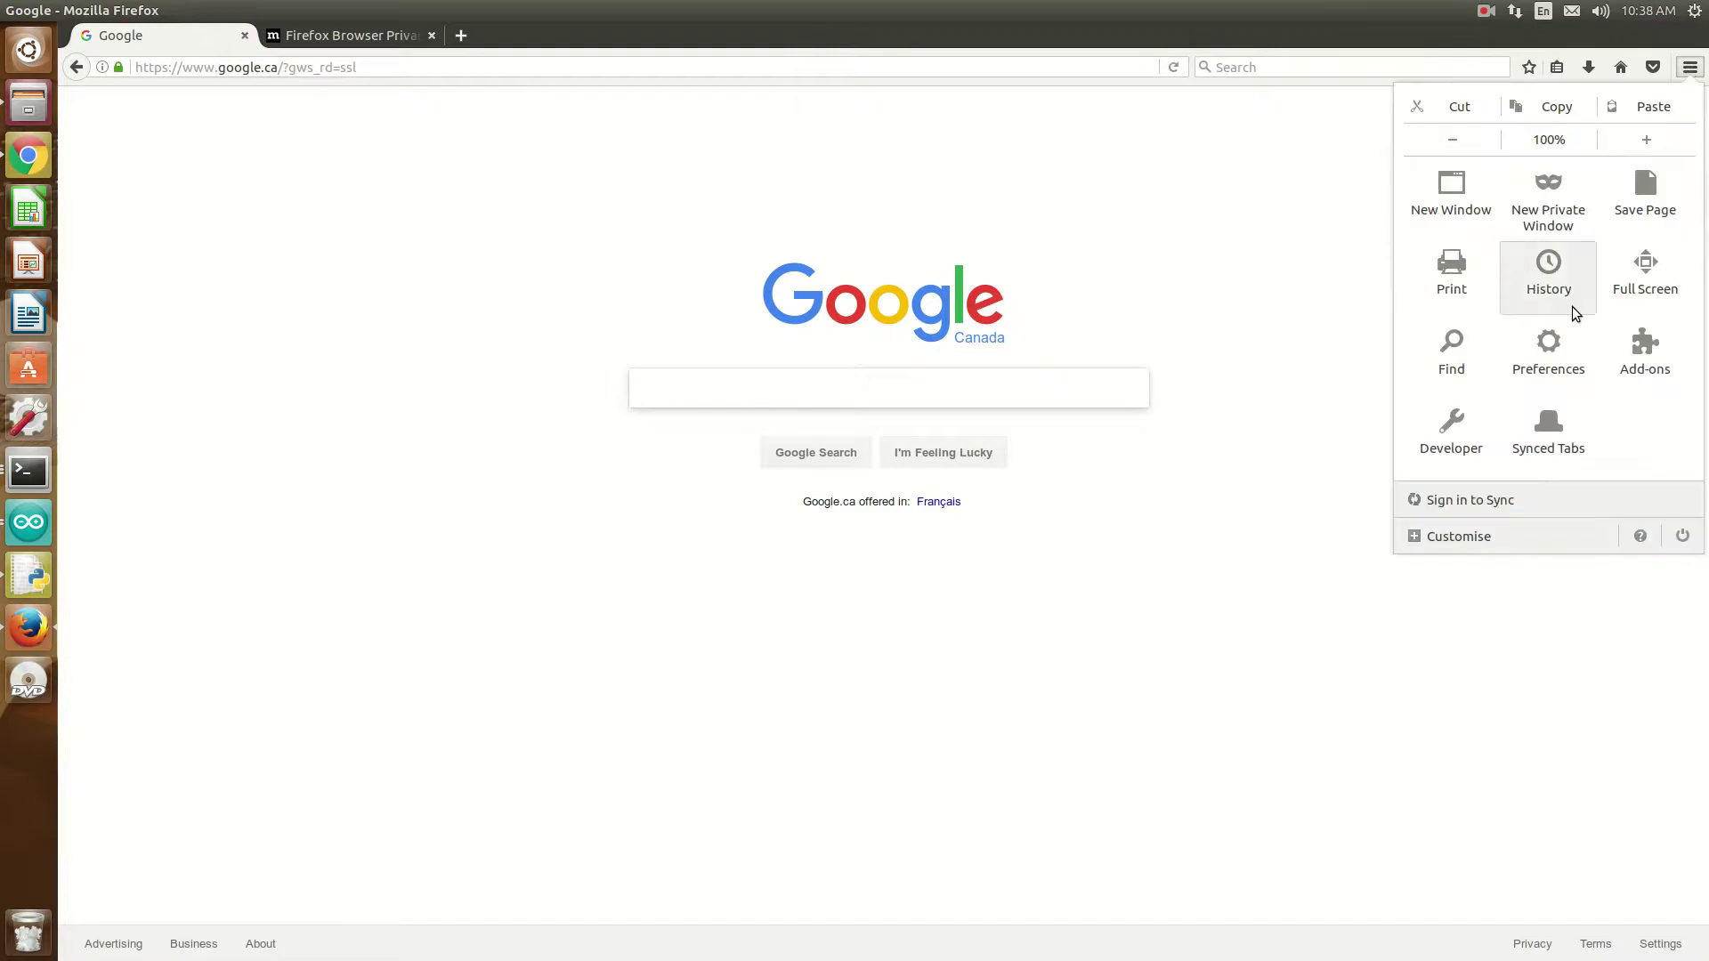
click(32, 151)
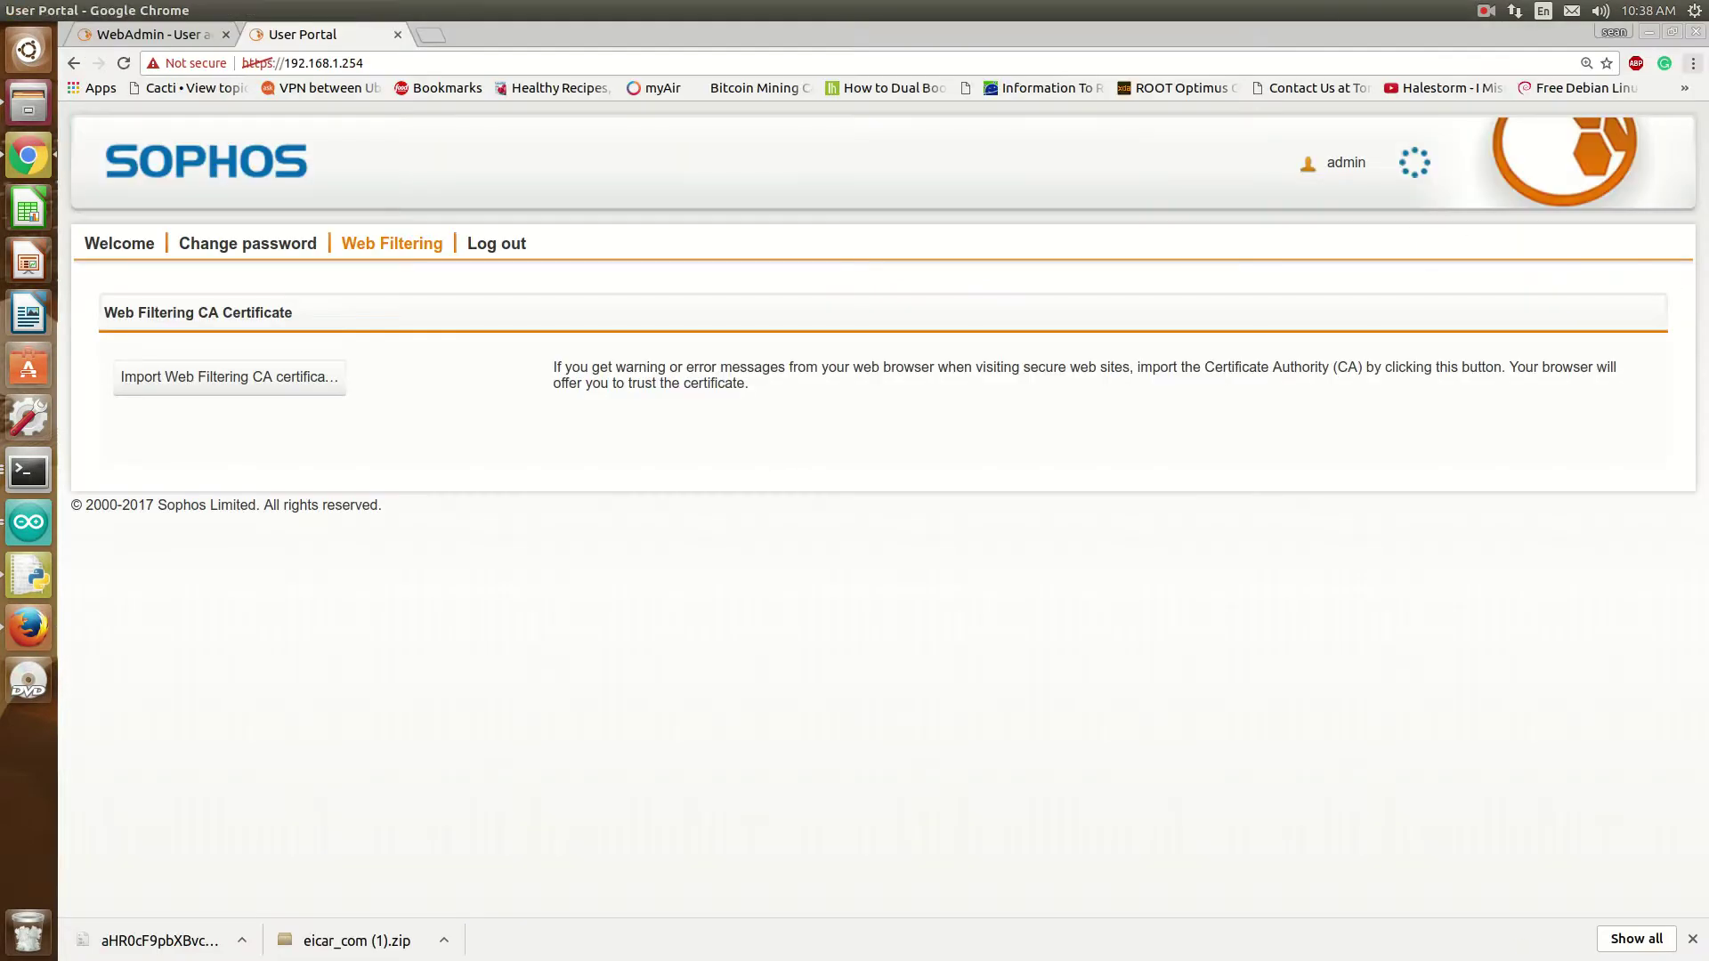
Open Chrome's certificate manager from the advanced HTTPS/SSL settings and show the certificate authorities.
click(1693, 63)
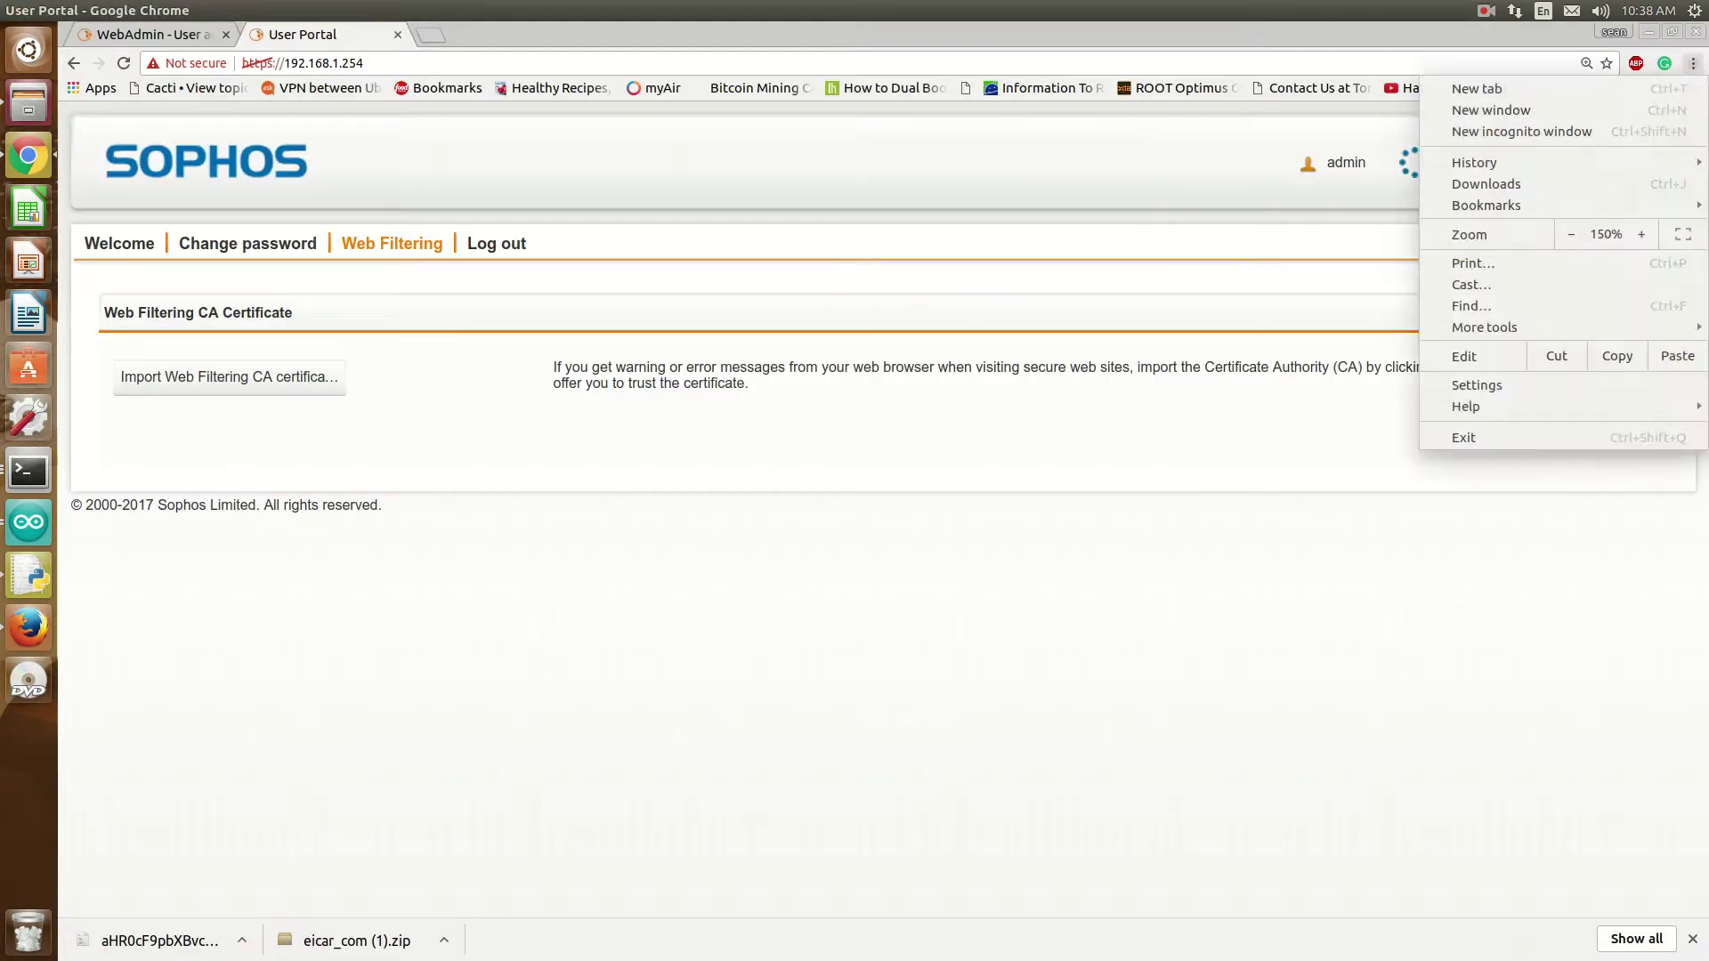
click(1584, 383)
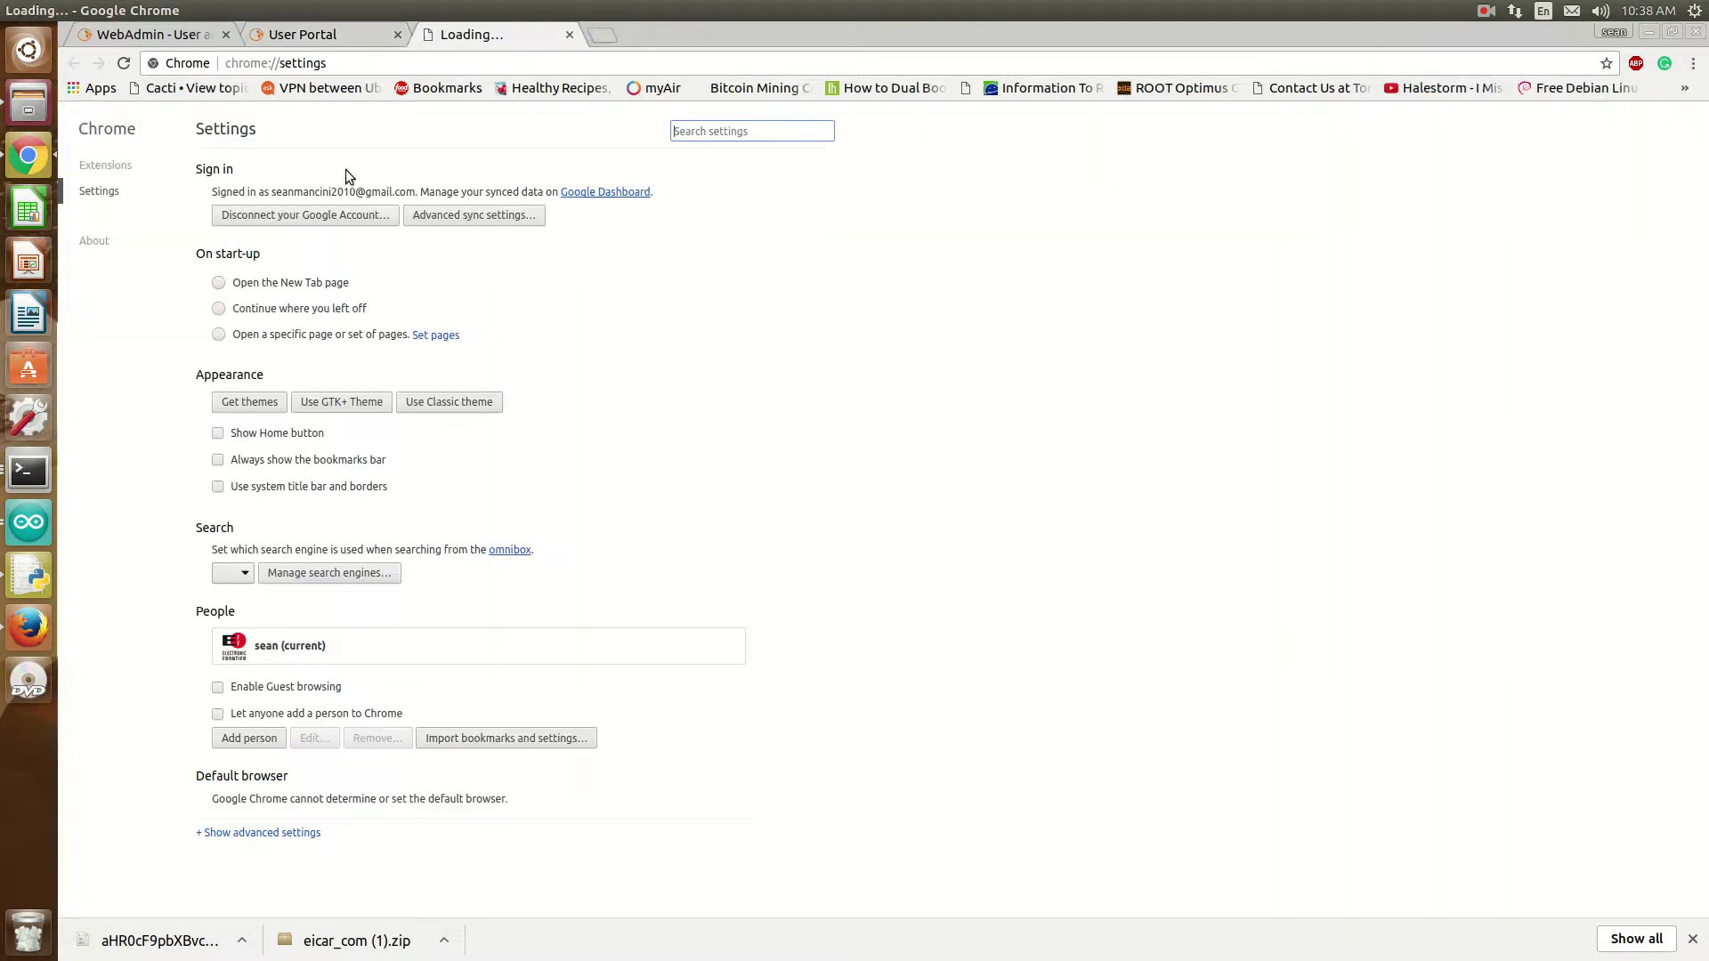
click(272, 835)
scroll(356, 467, down, 6)
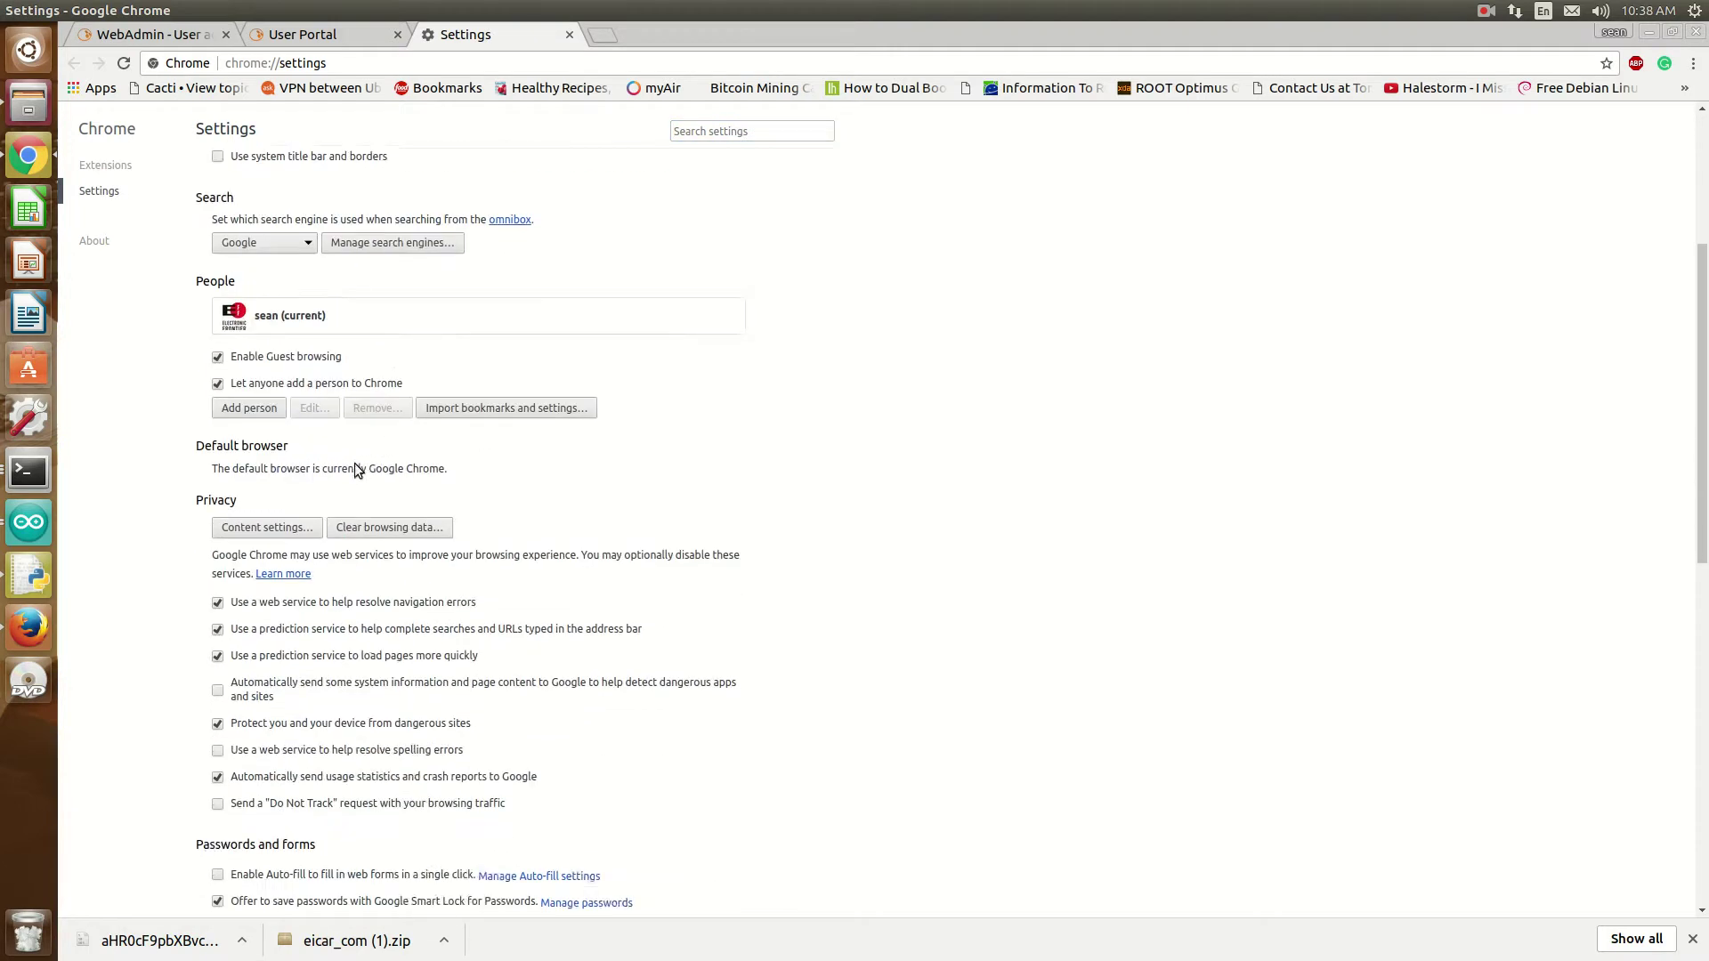
scroll(365, 487, down, 6)
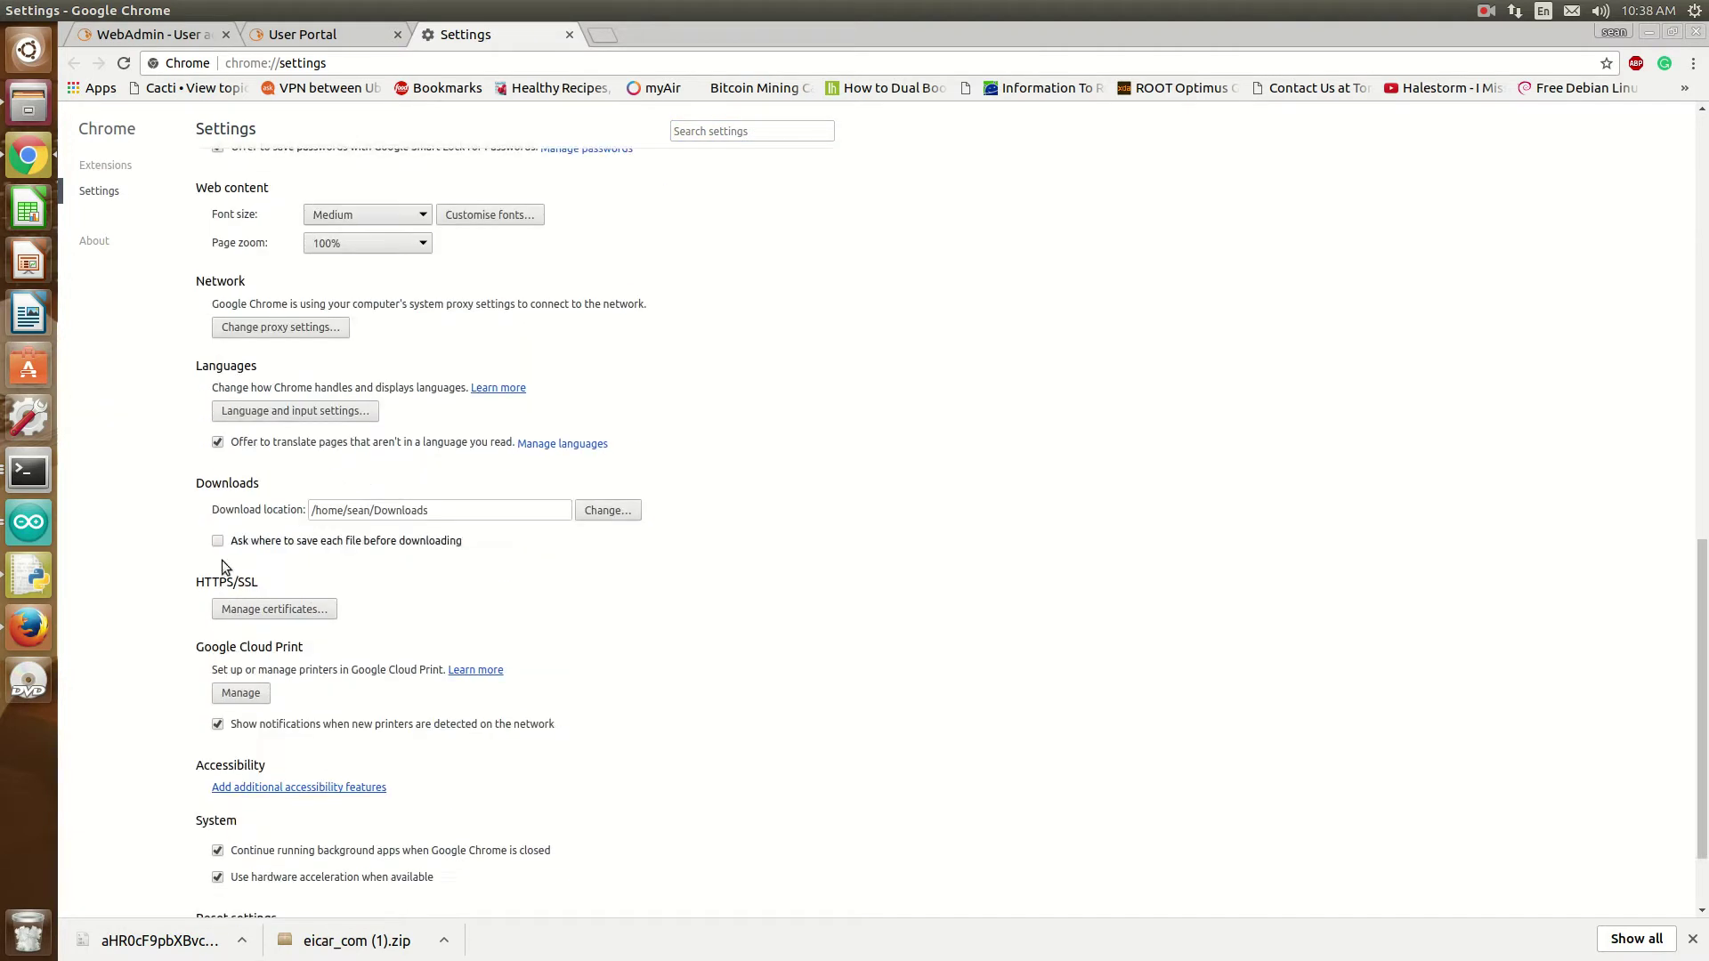
click(279, 609)
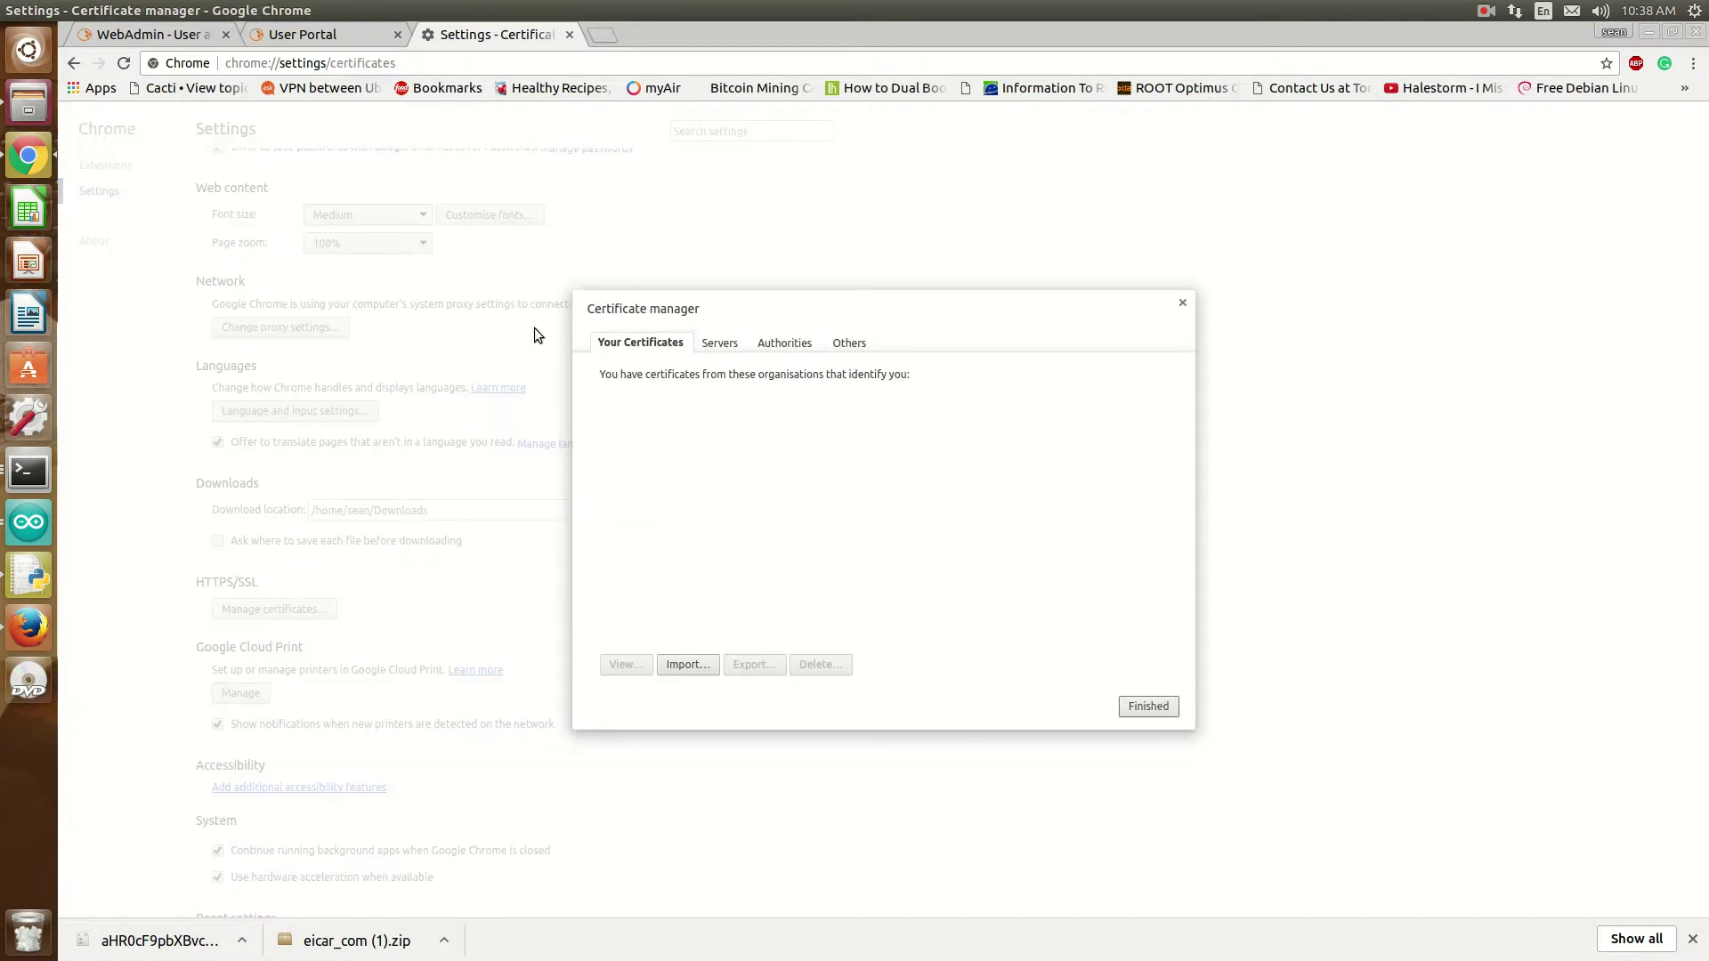
click(801, 341)
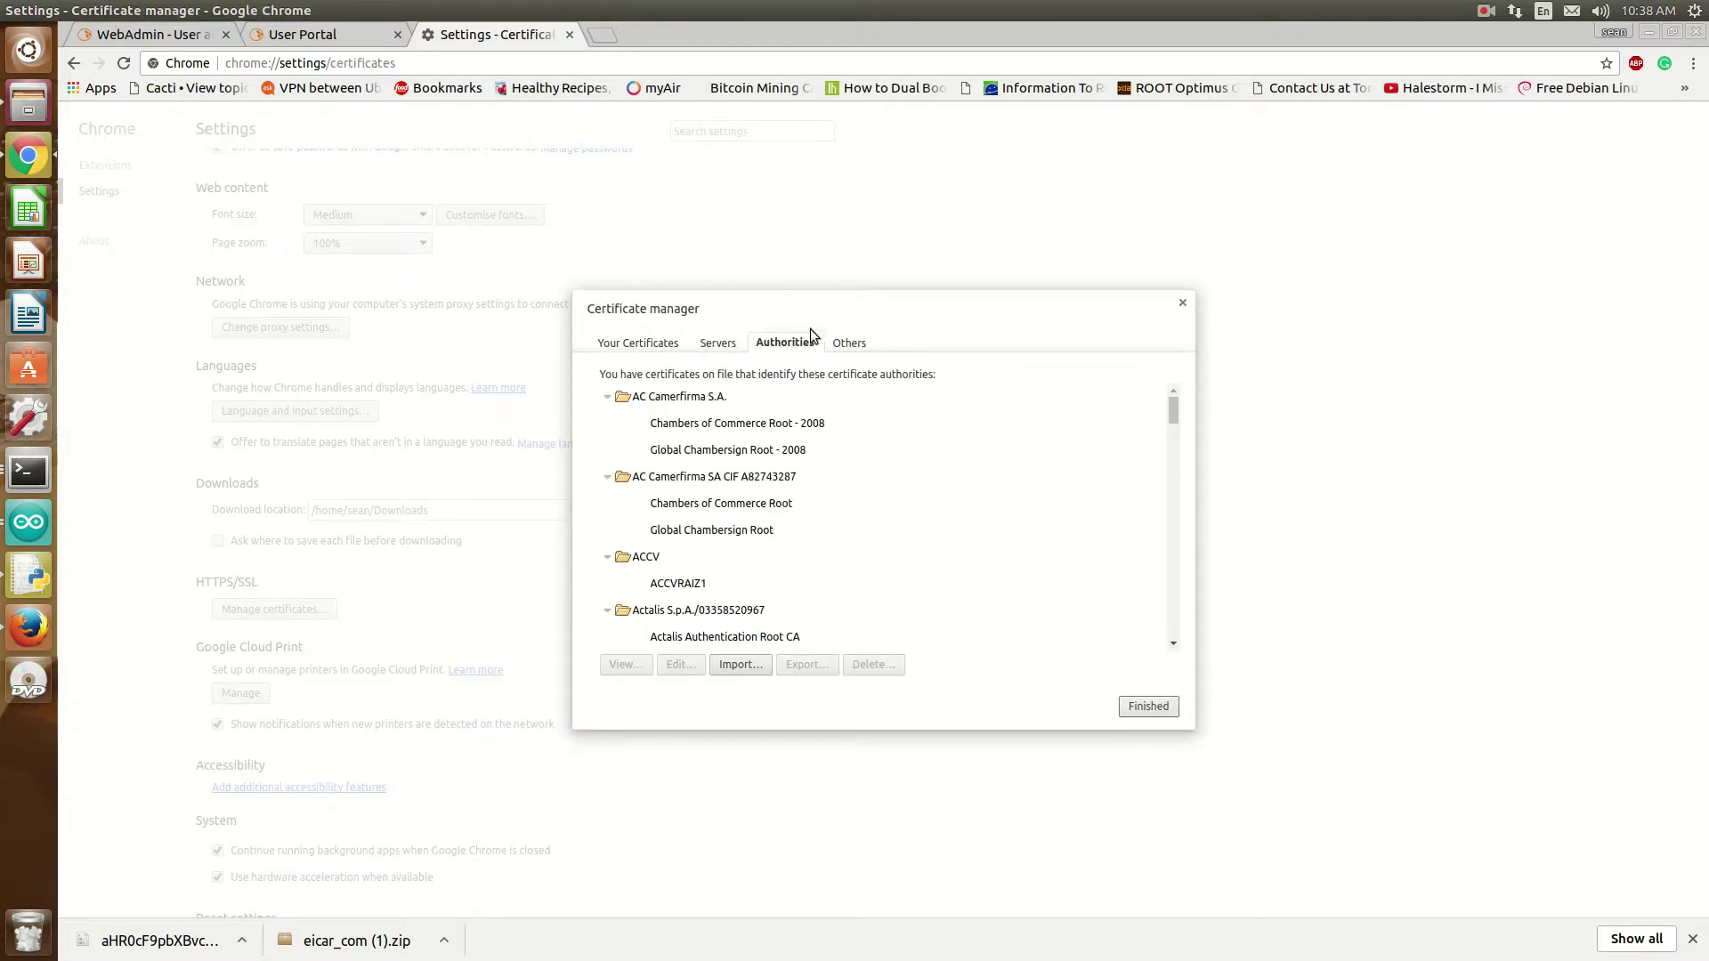
Start importing a certificate authority, with all file types listed, and open the newest downloaded CA certificate file from the Downloads folder.
click(739, 665)
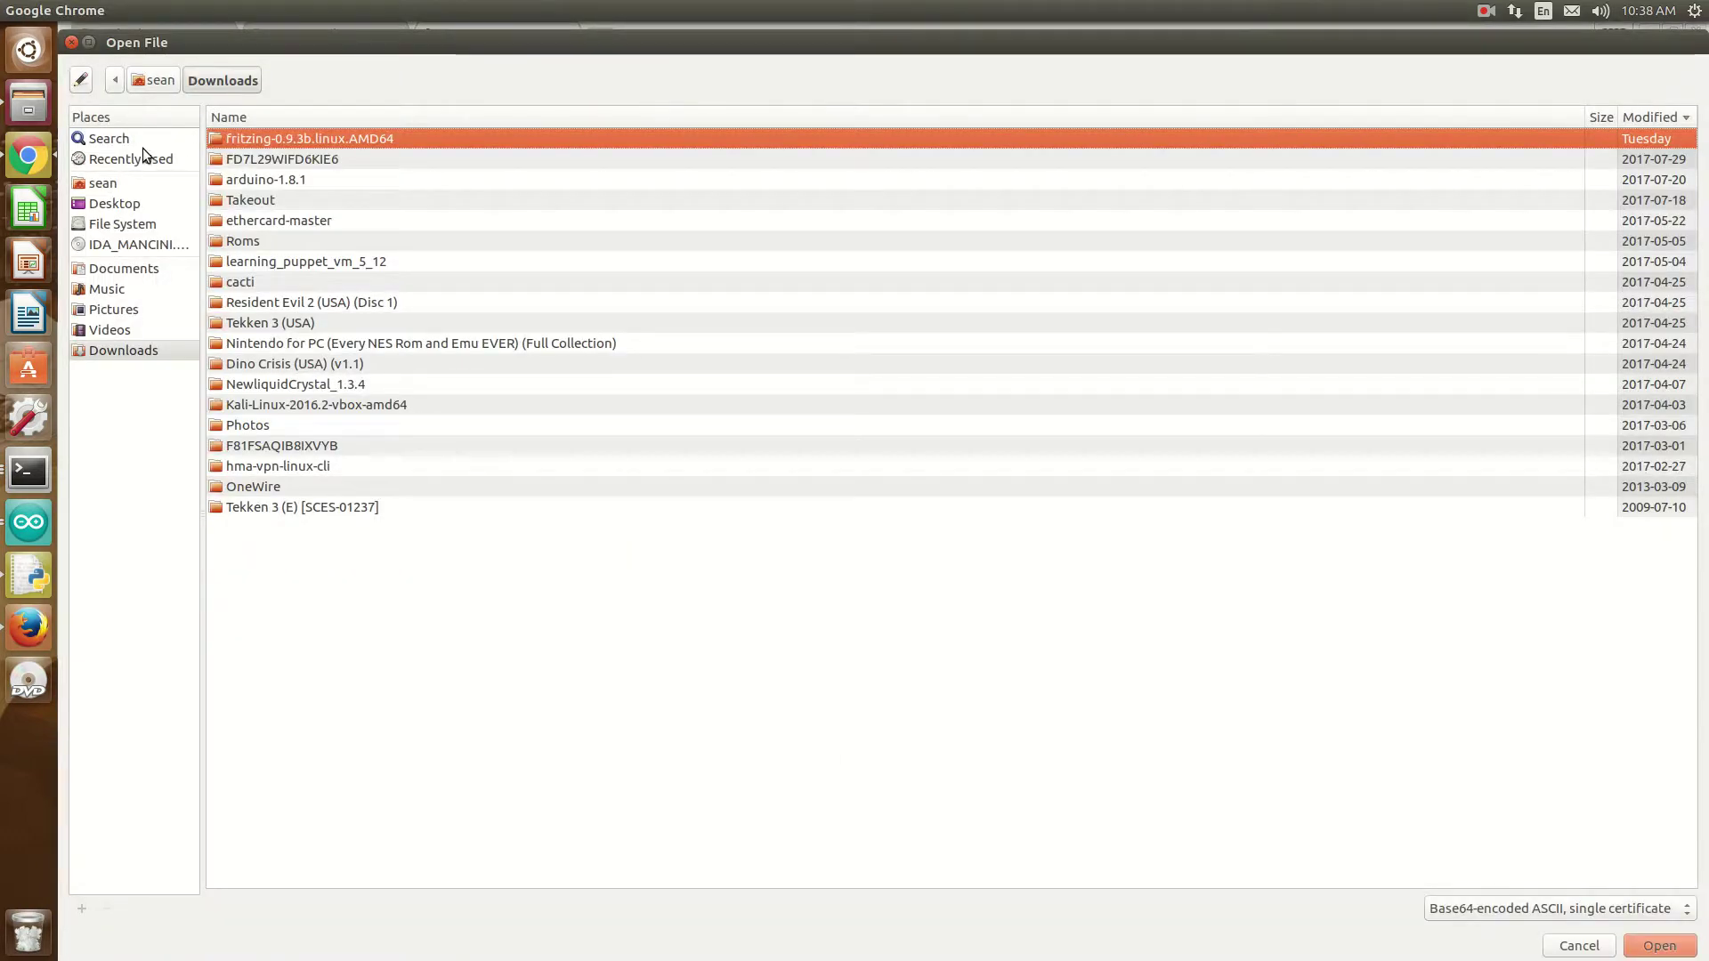
click(129, 204)
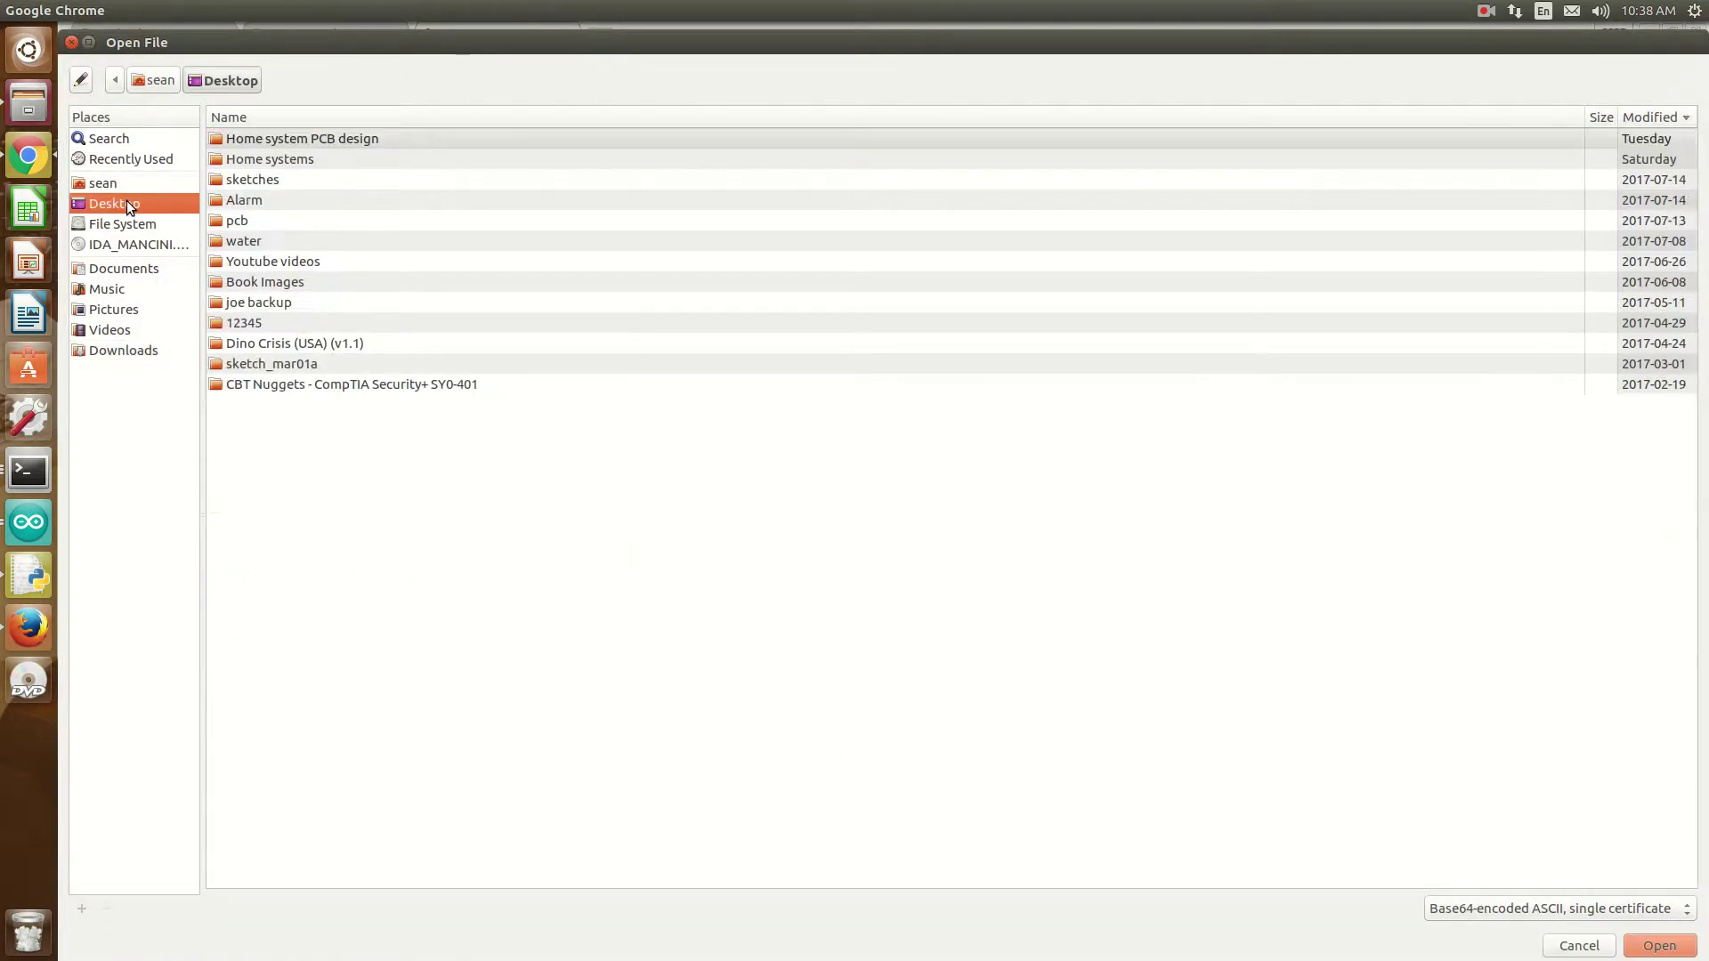
click(1565, 910)
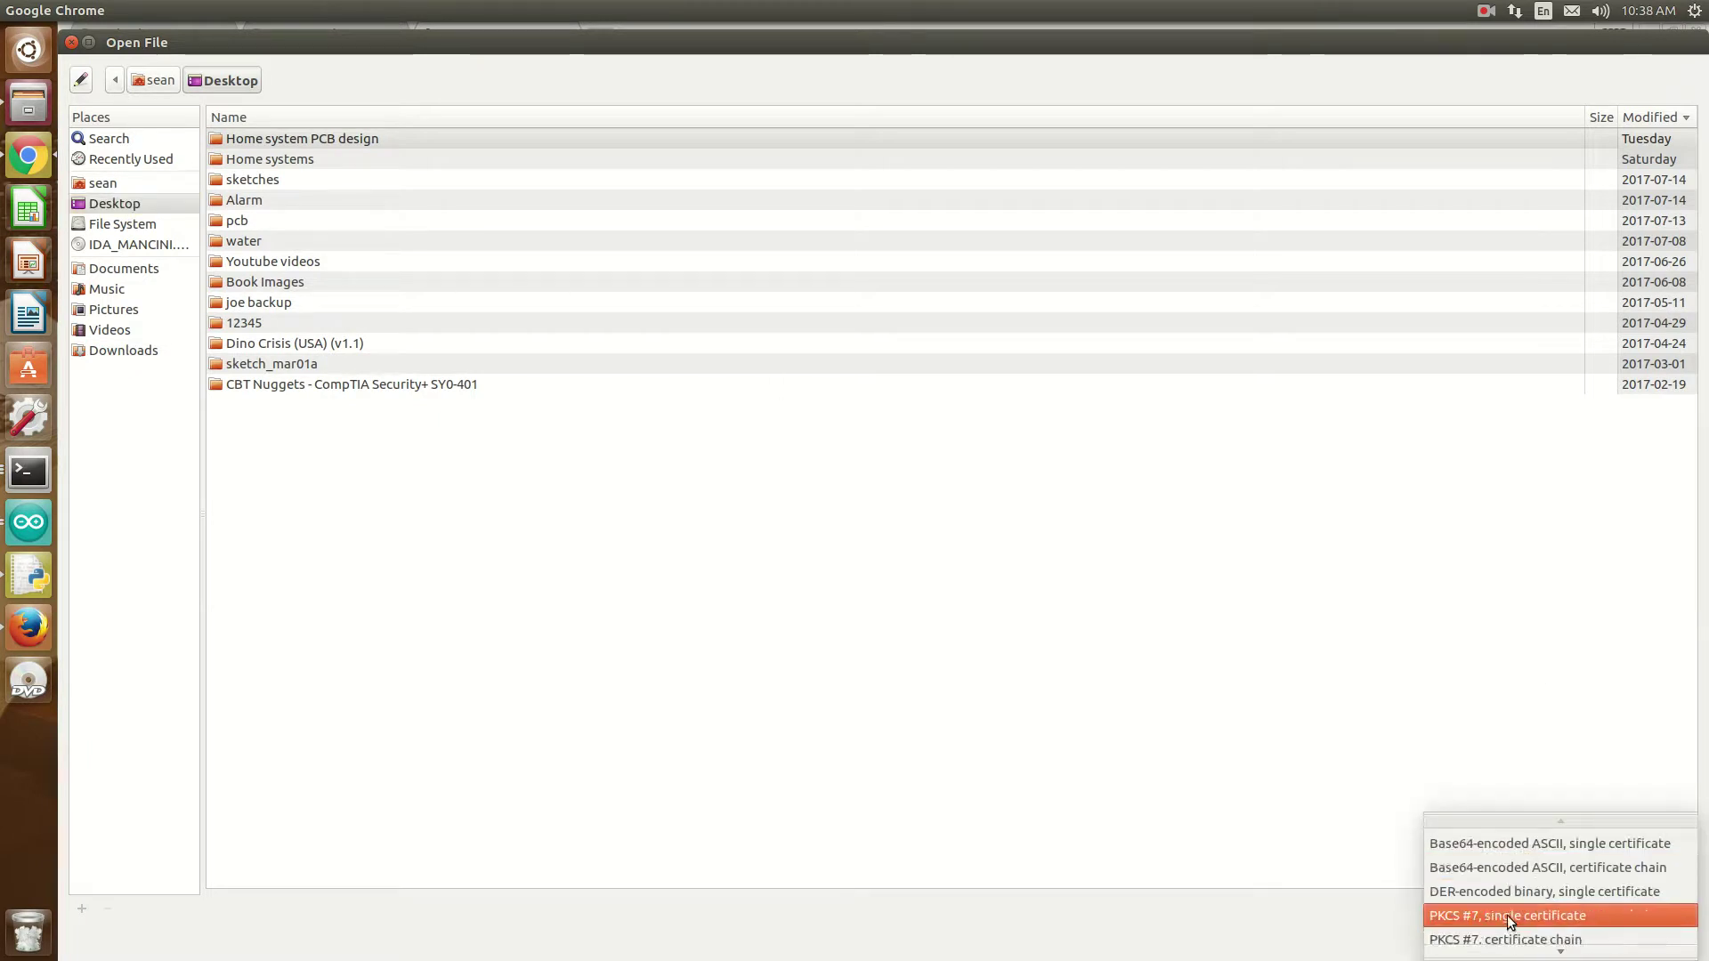
click(1507, 943)
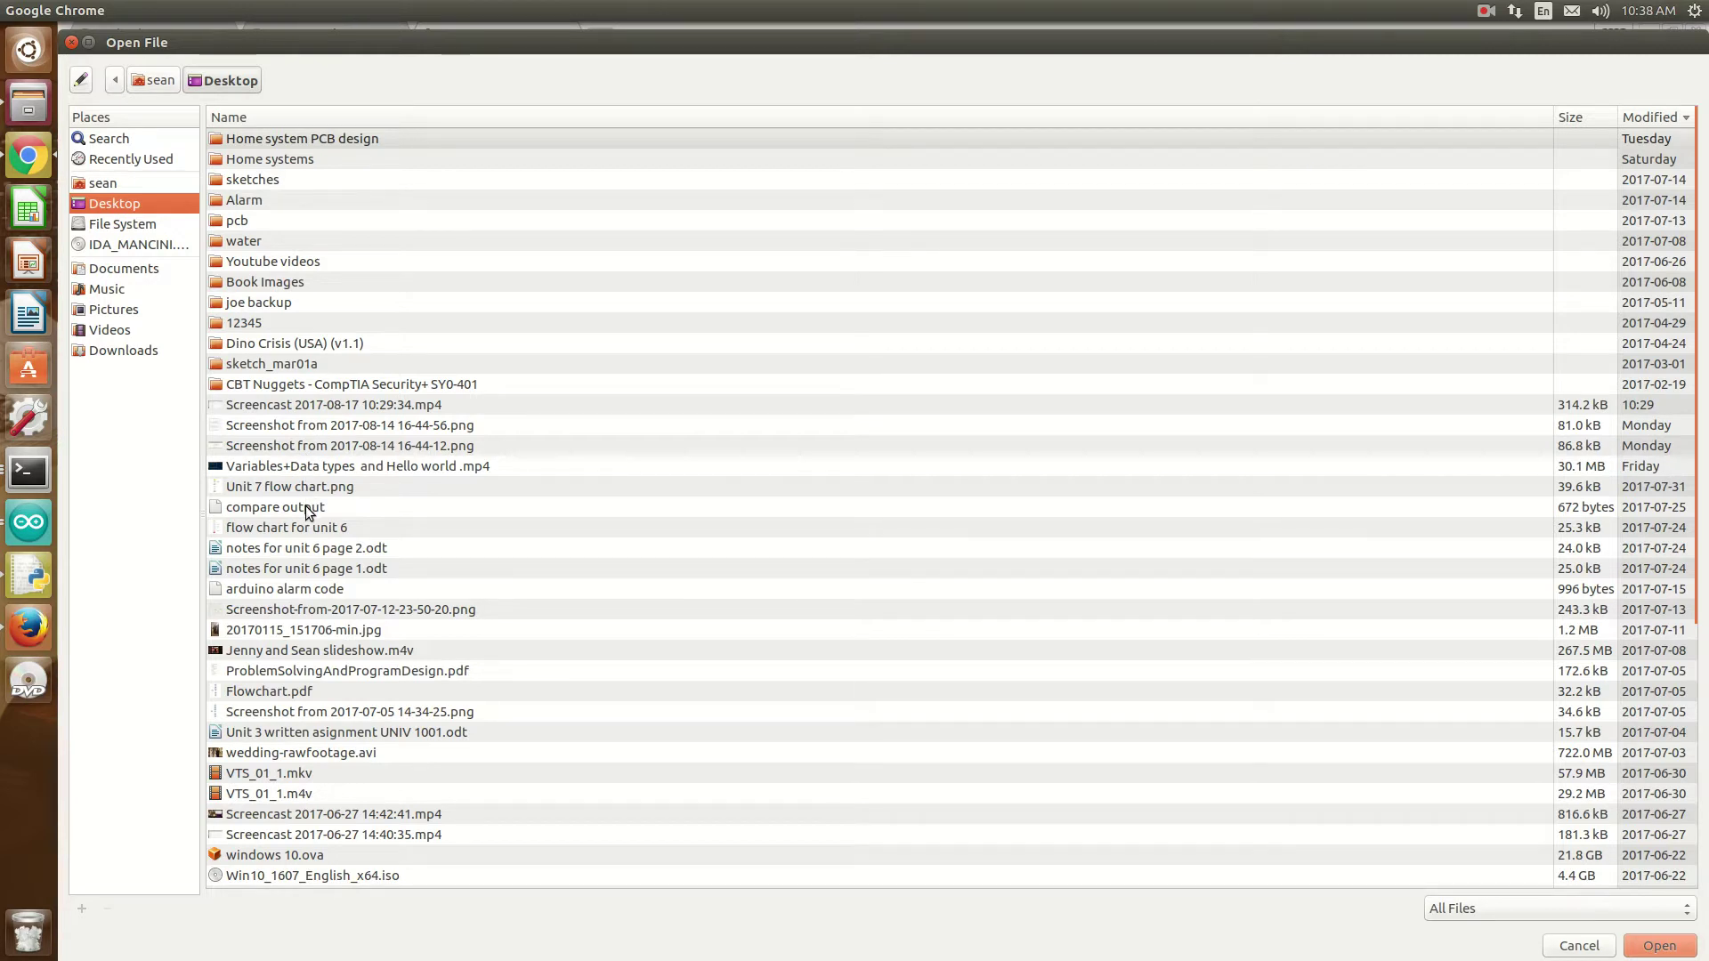
scroll(307, 512, down, 8)
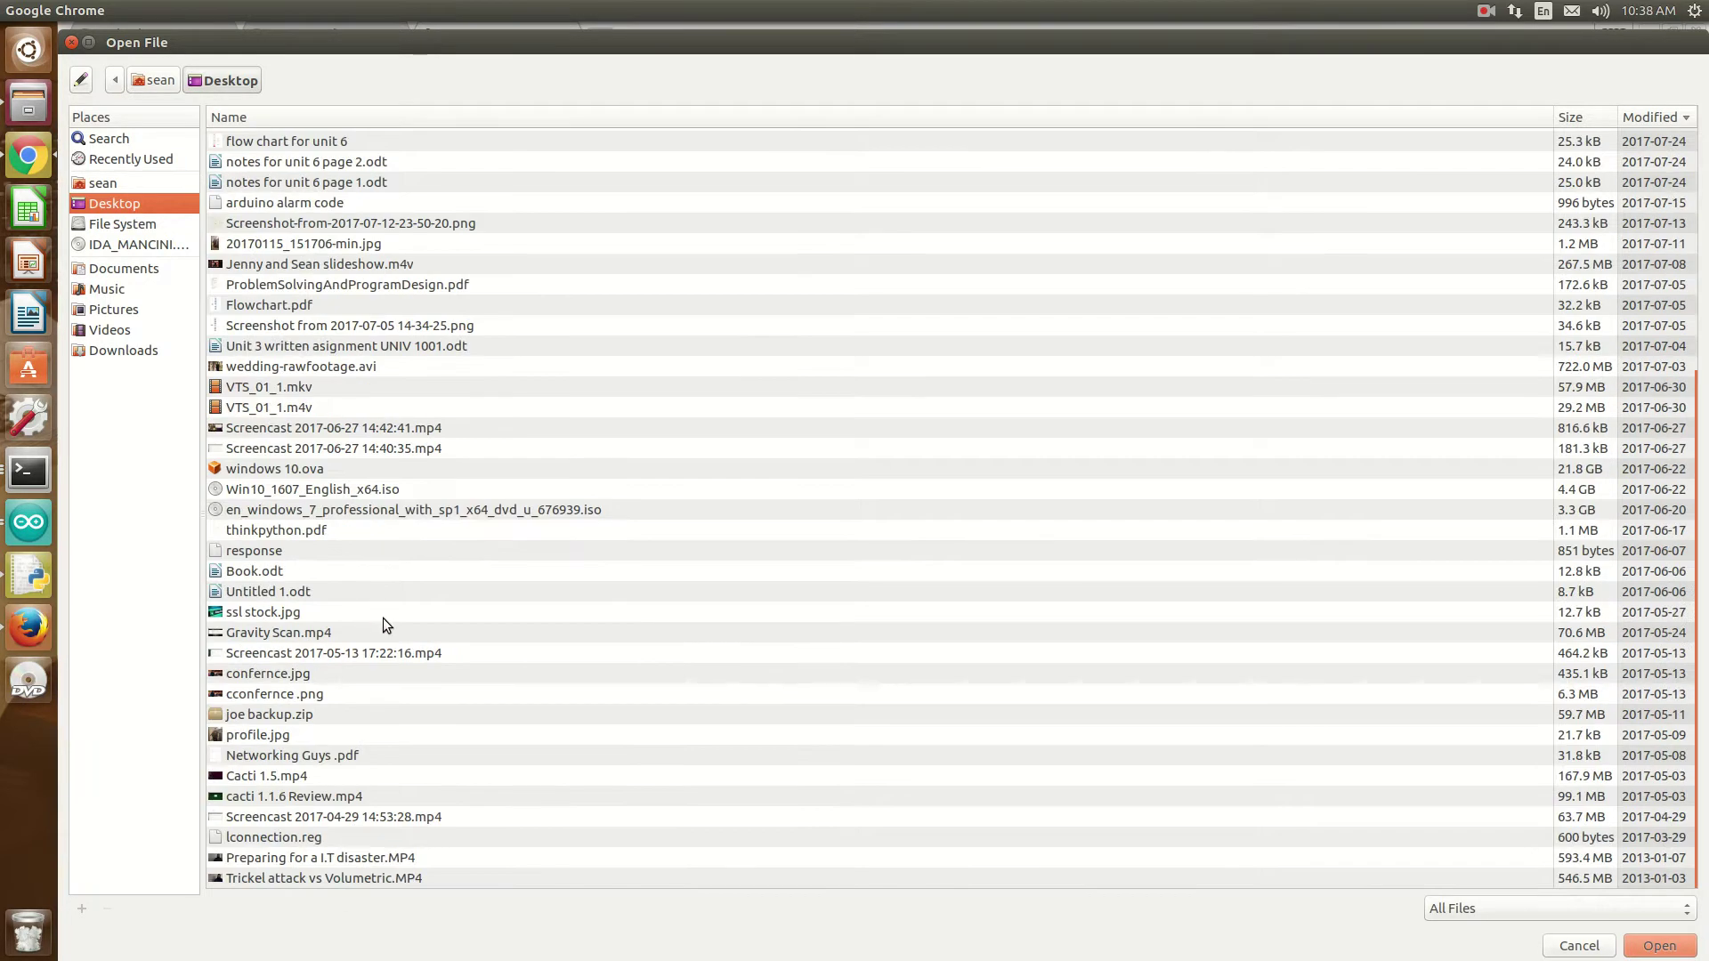
scroll(418, 617, up, 8)
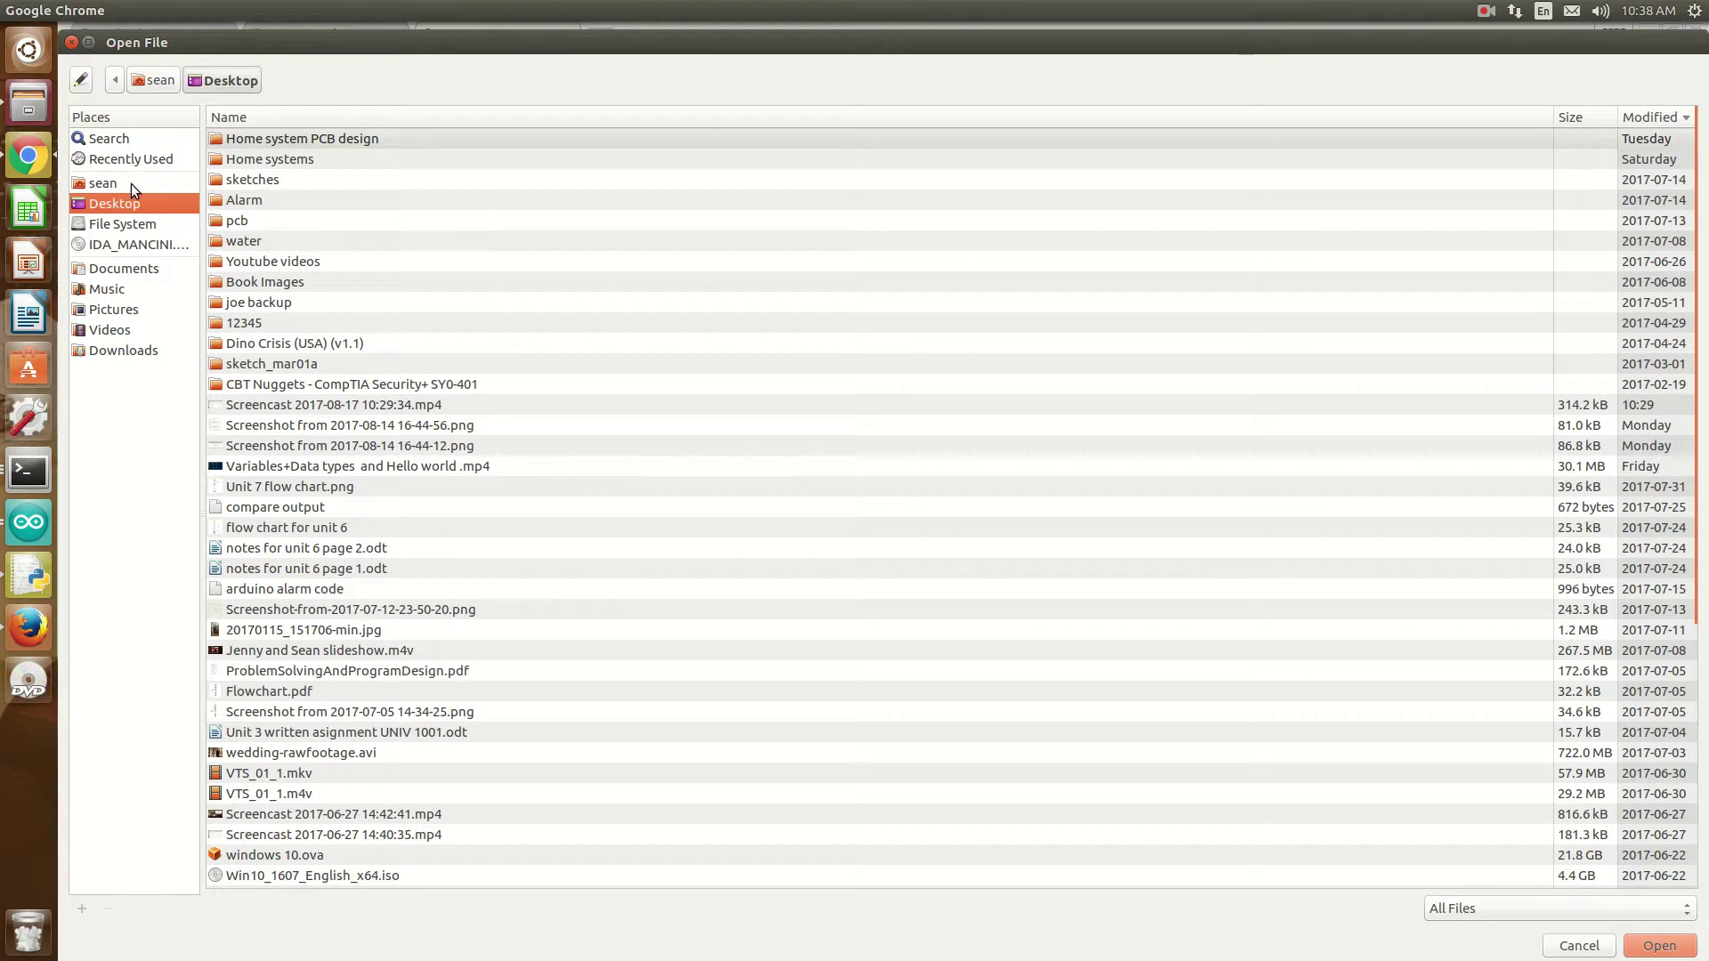
click(121, 350)
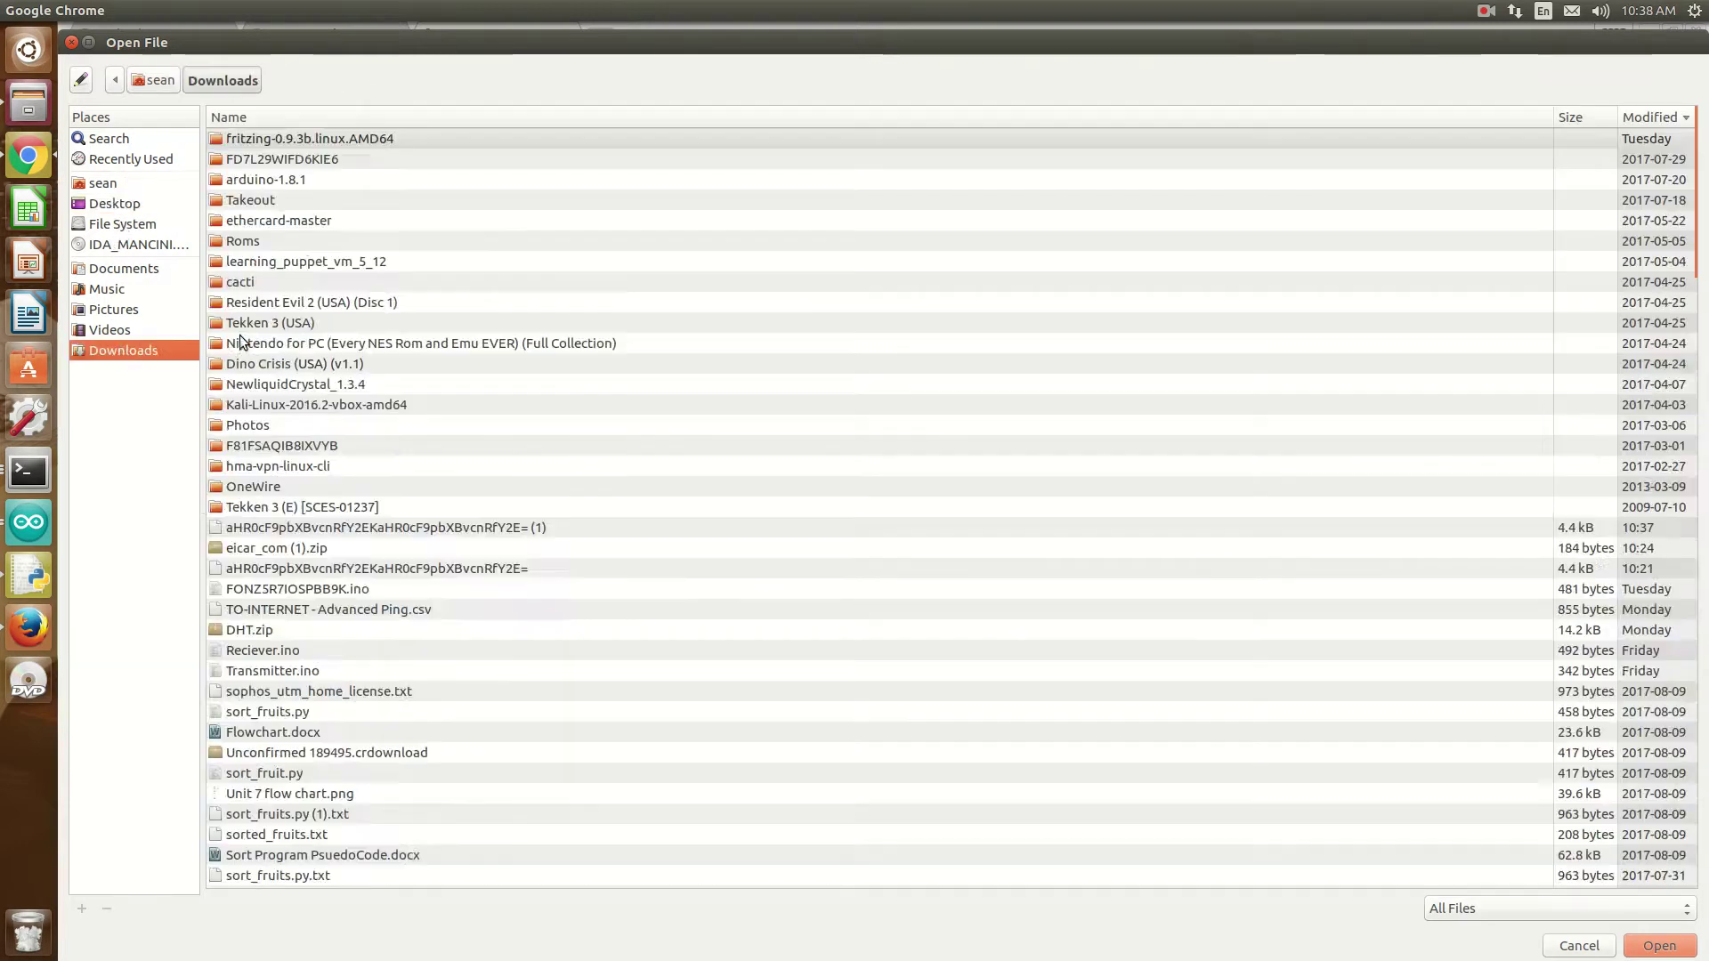
scroll(325, 269, up, 3)
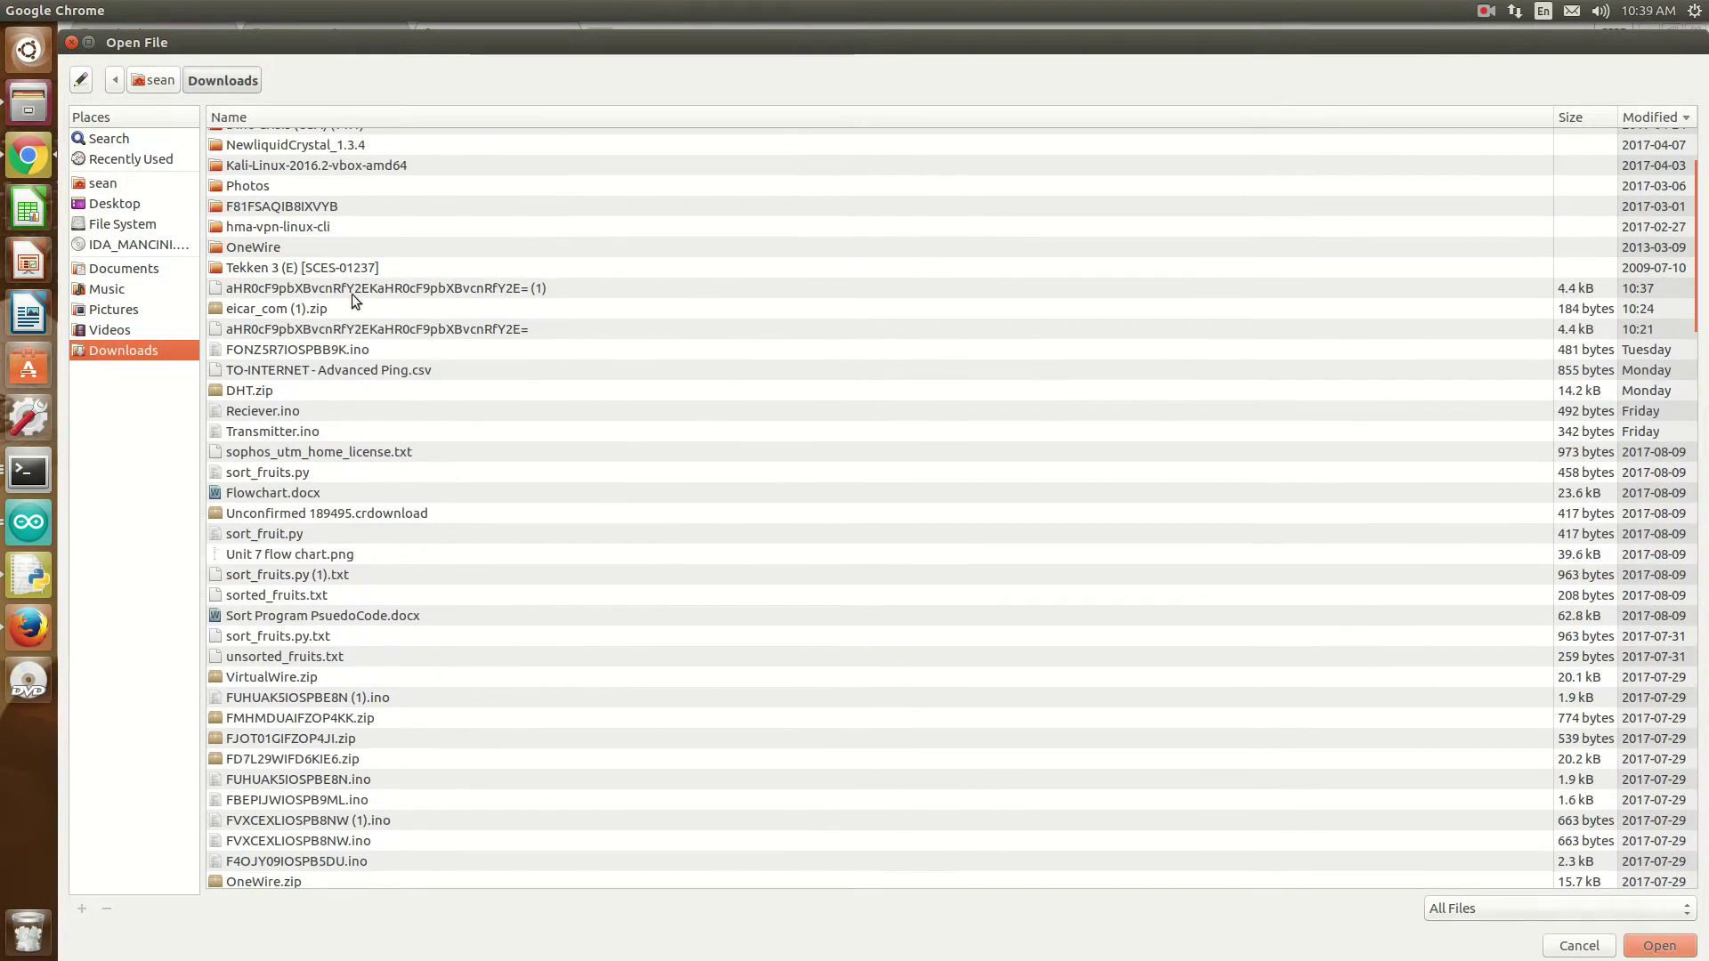
click(360, 287)
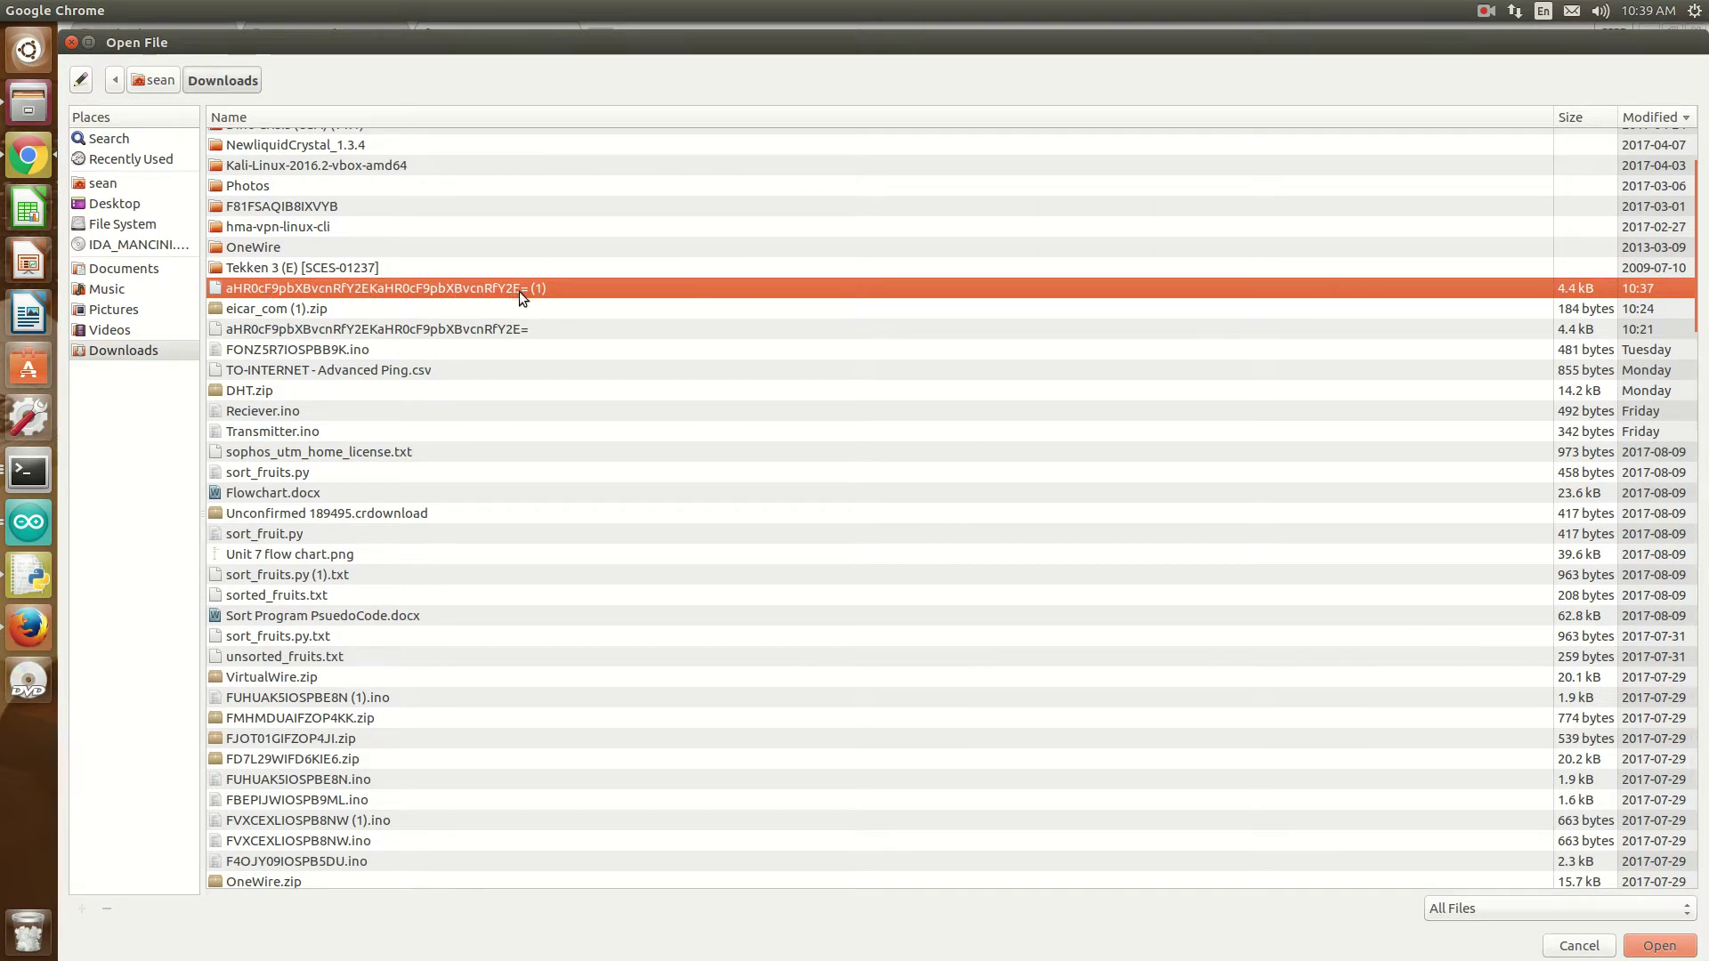
click(1669, 945)
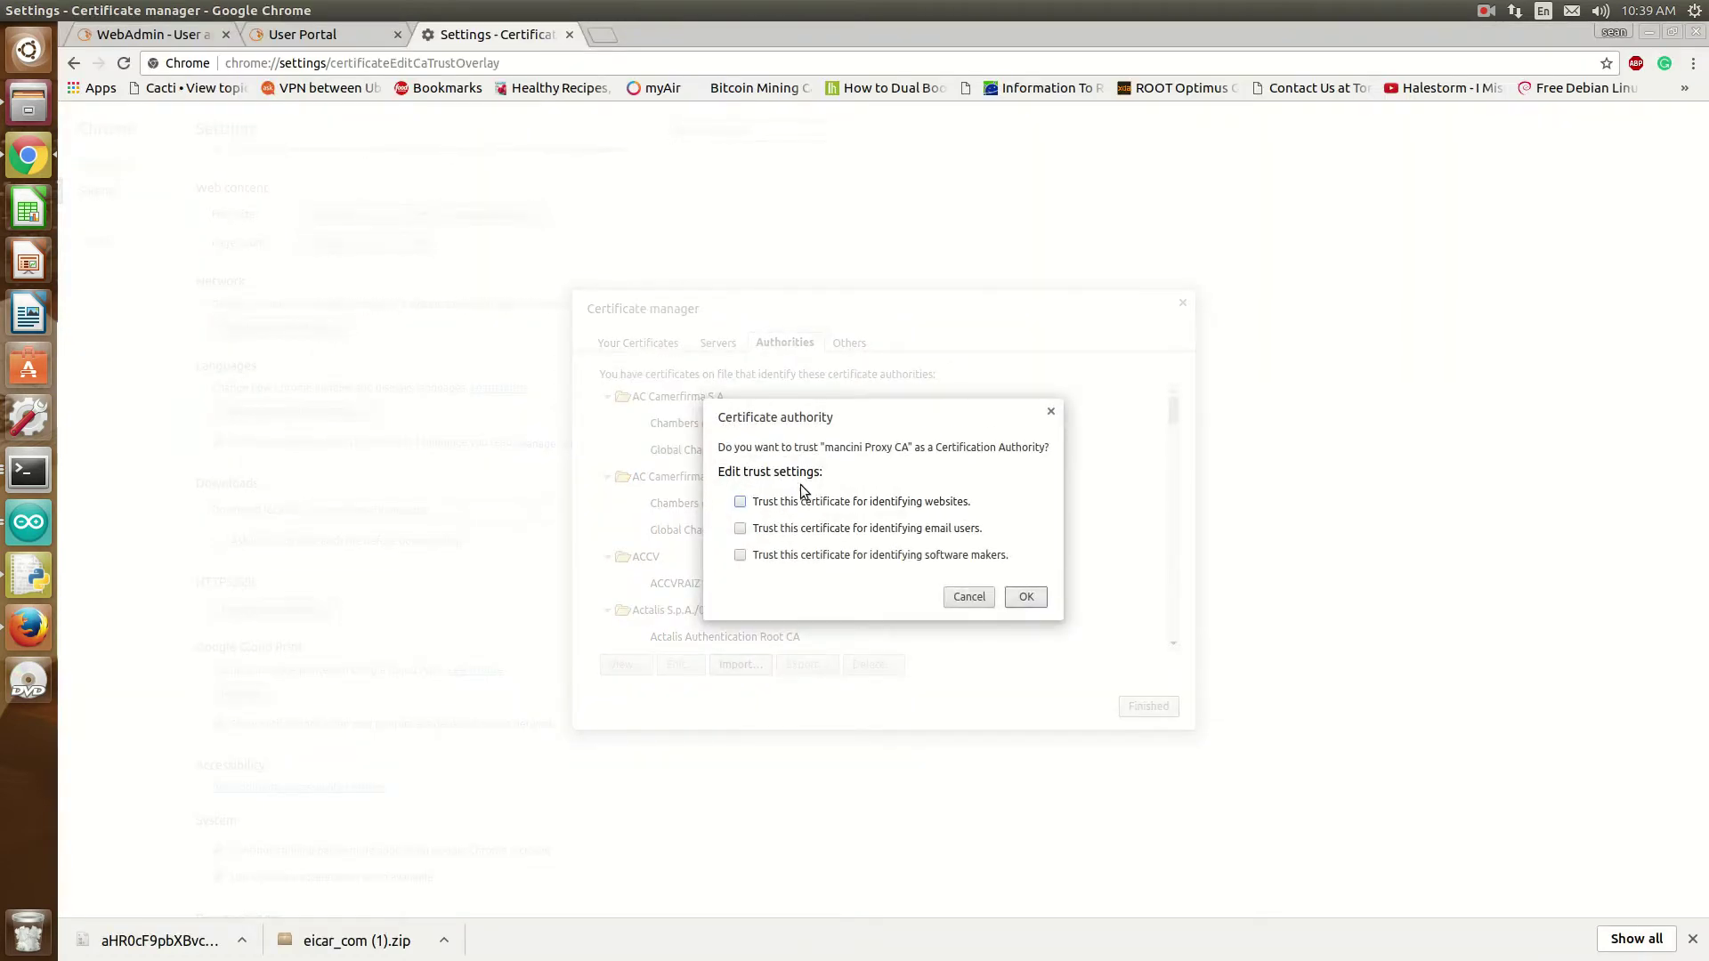
Try to import the Proxy CA as trusted for identifying websites, email users and software makers, and close the certificate manager.
click(791, 501)
click(791, 527)
click(793, 555)
click(1028, 598)
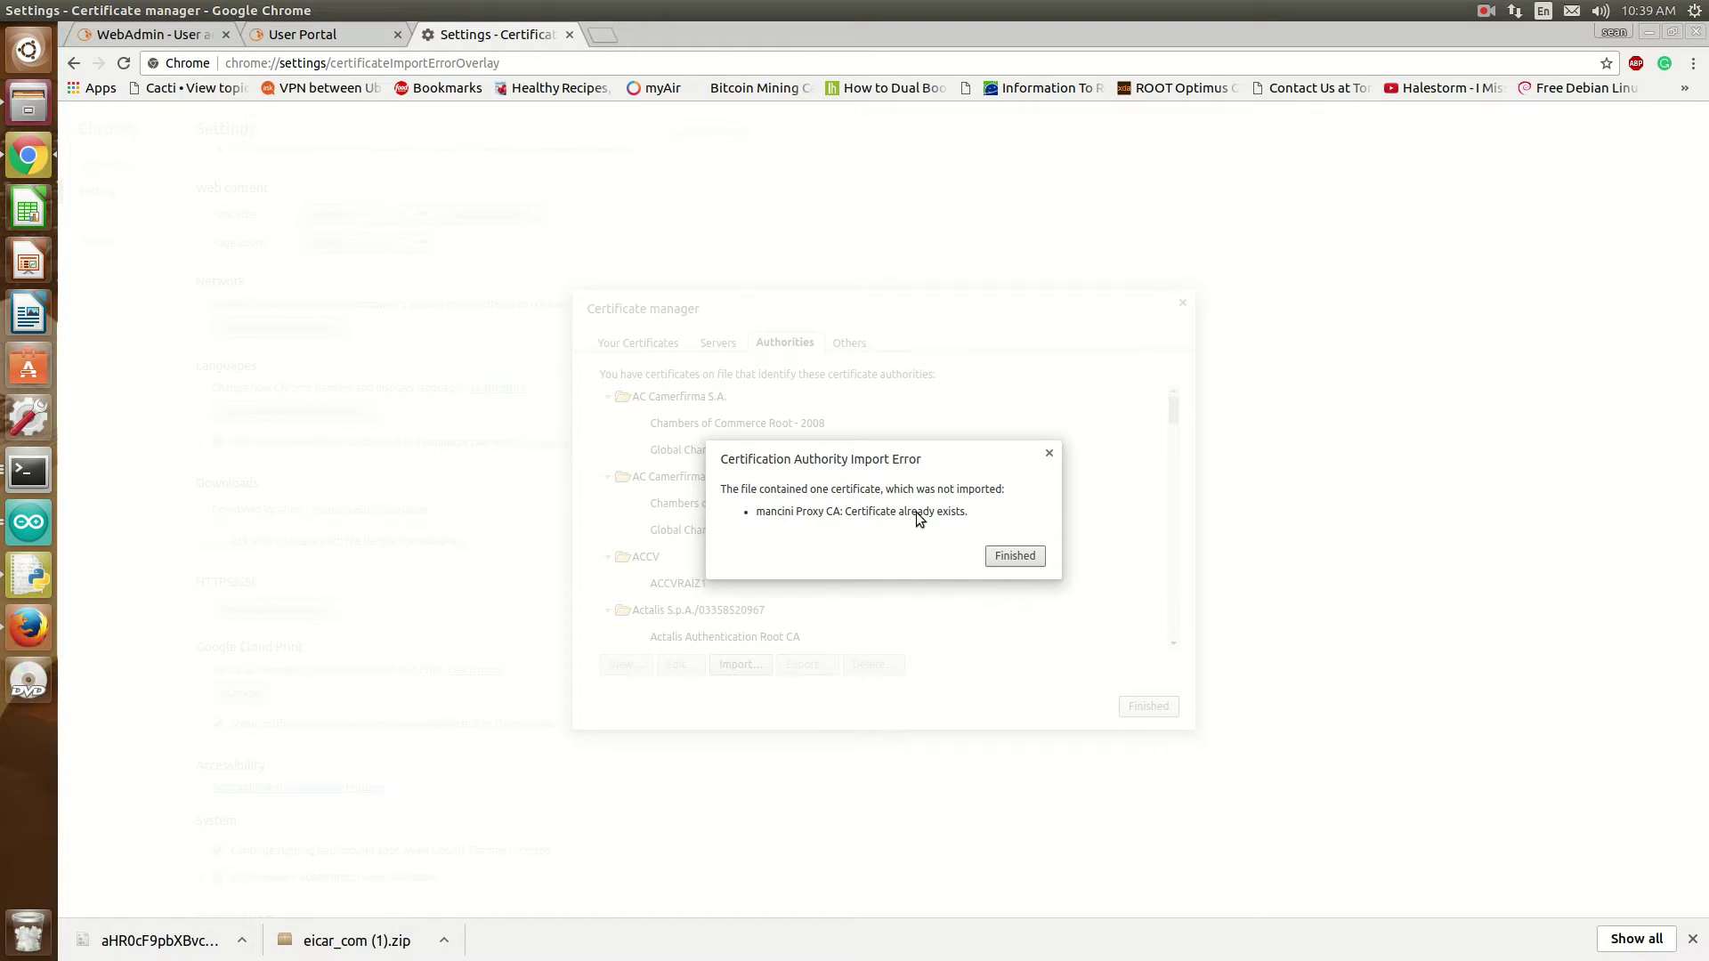
click(1048, 451)
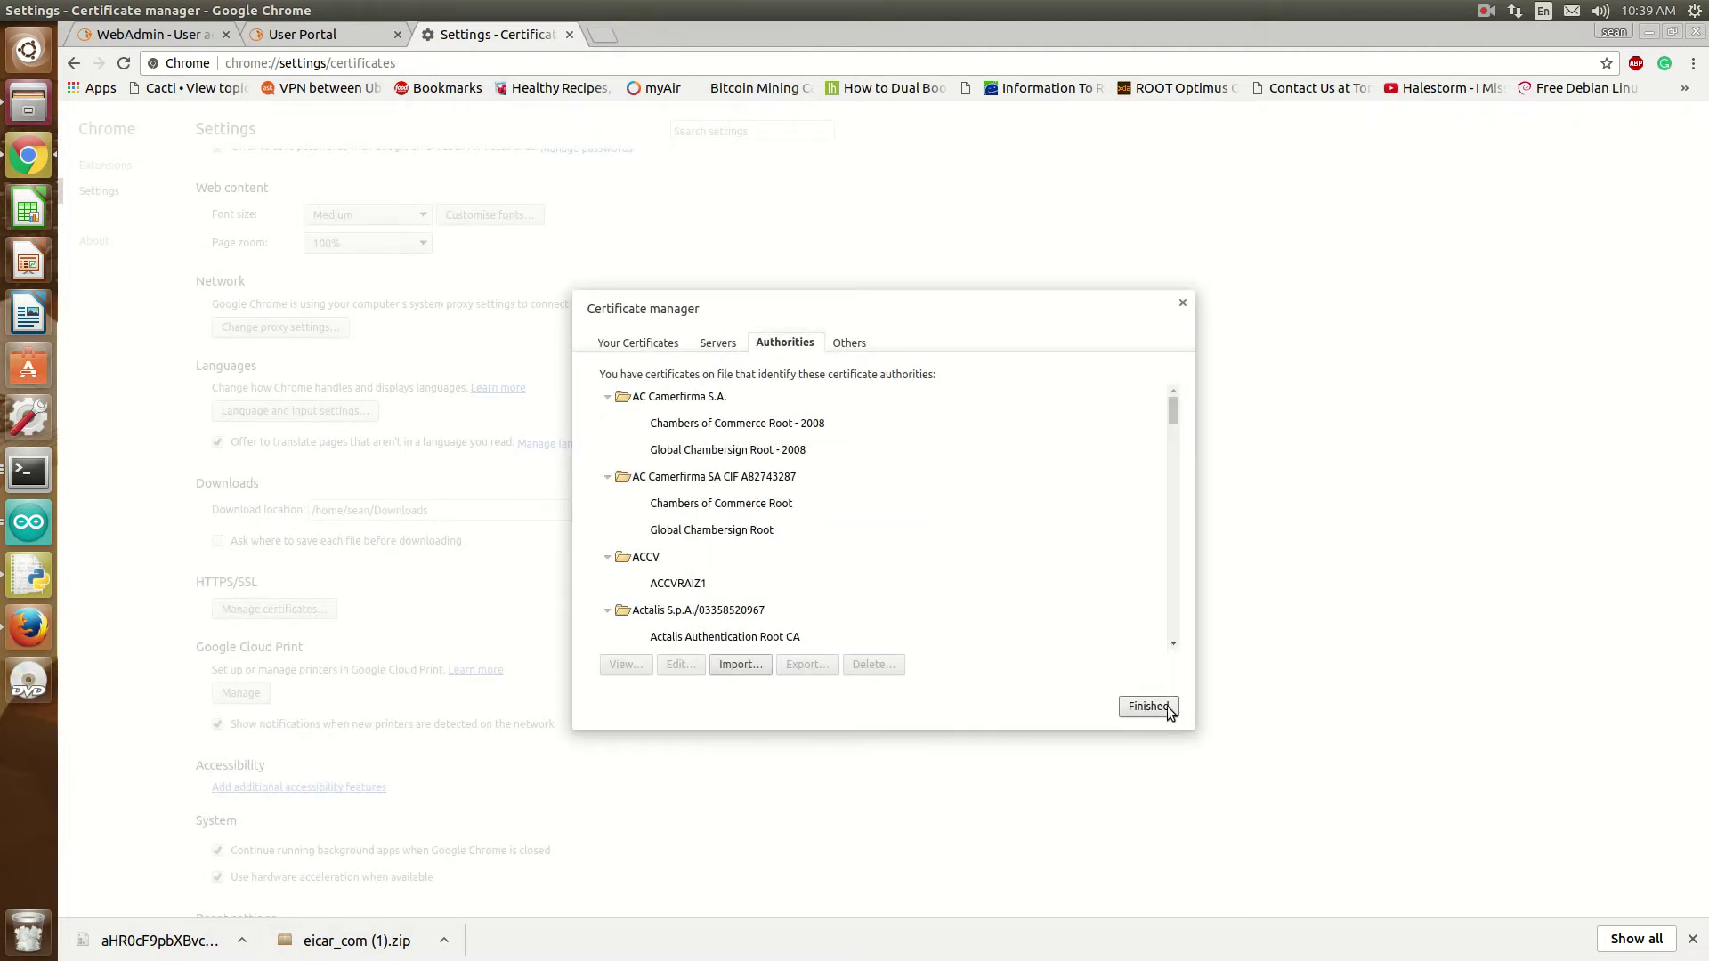
click(1148, 706)
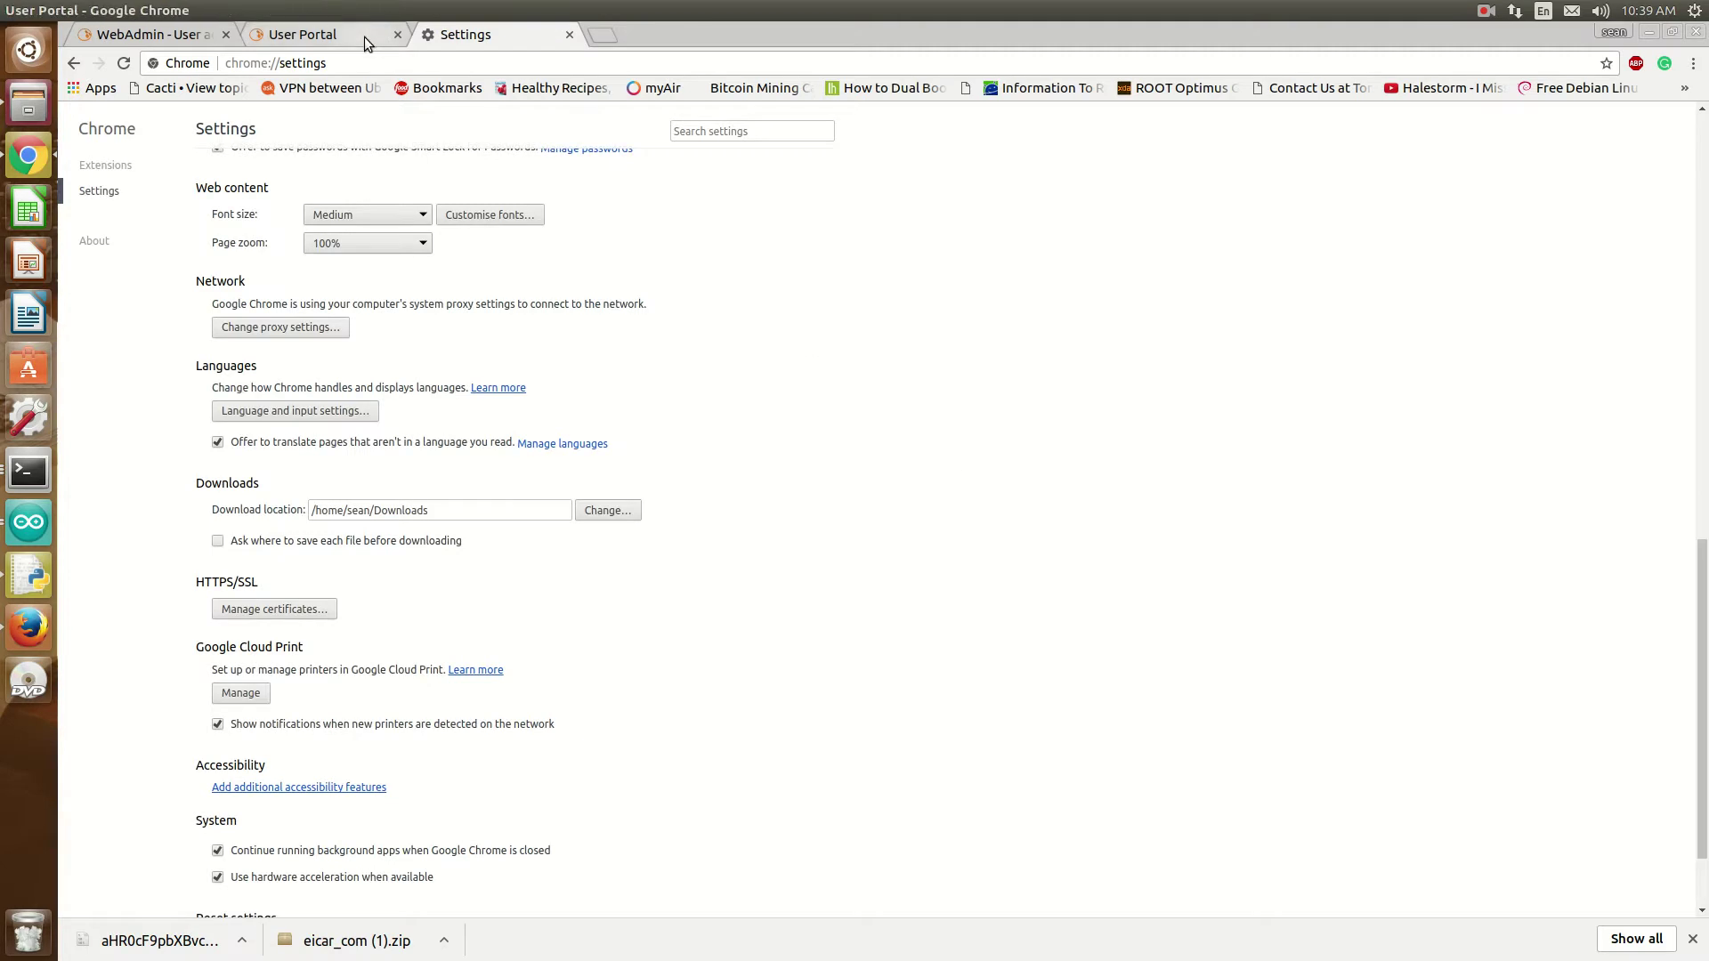
Return the User Portal to its Welcome page and close the Chrome settings page.
click(365, 40)
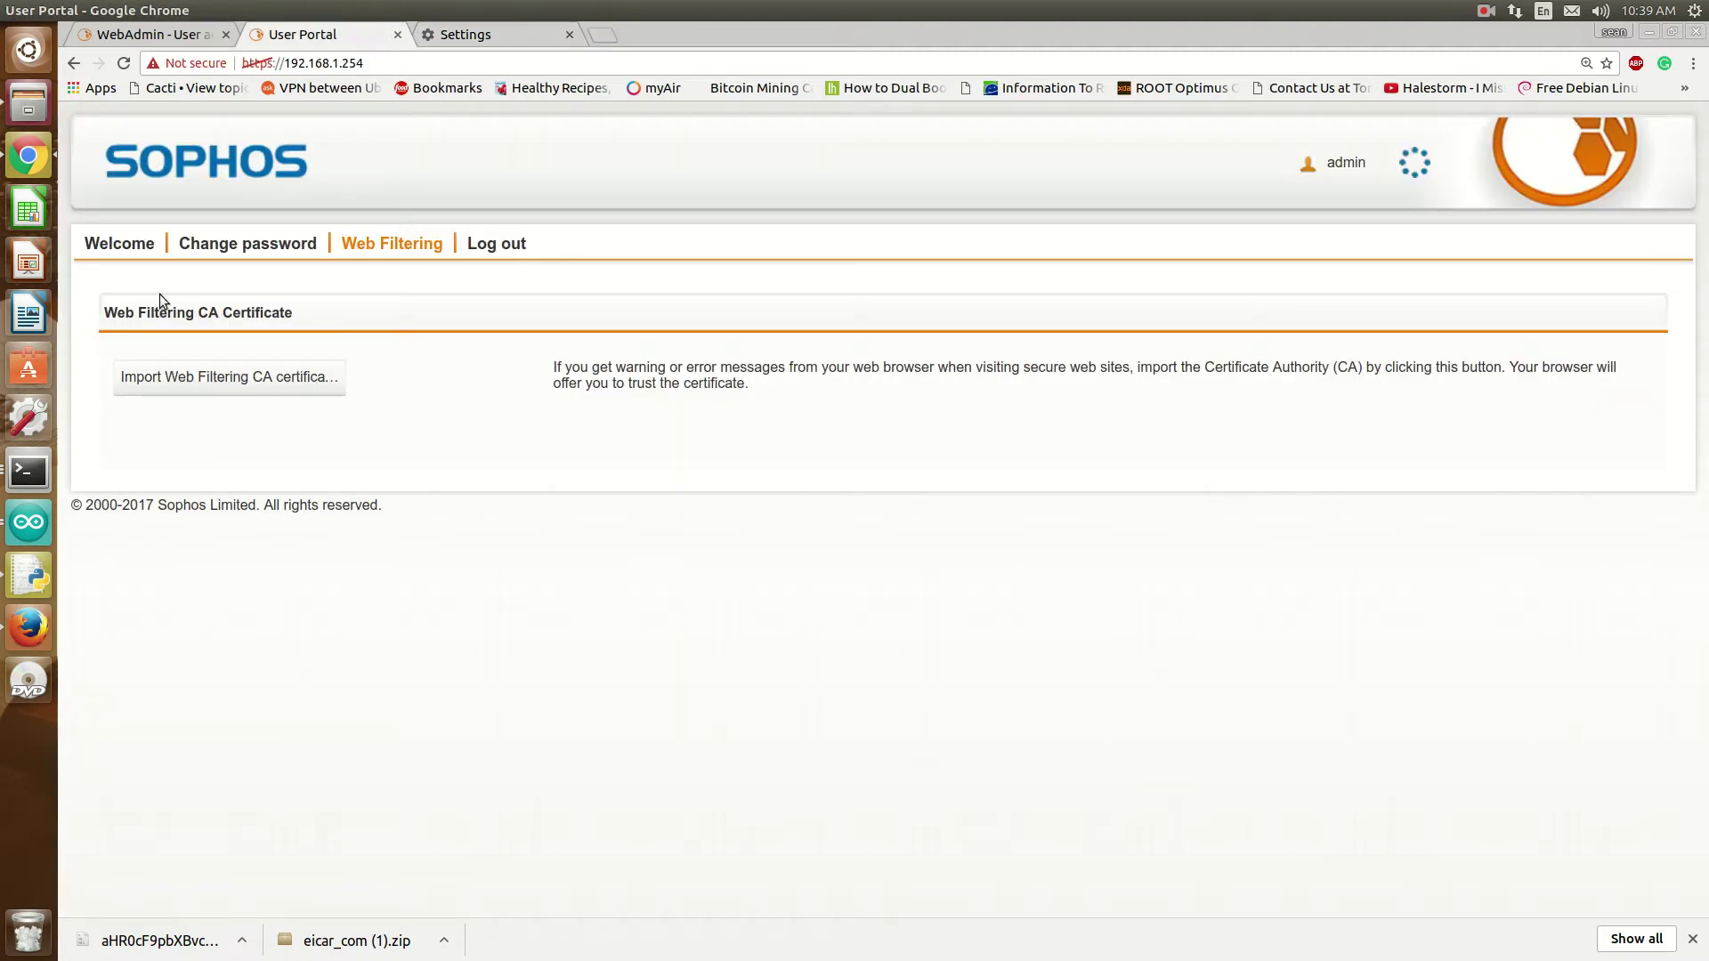
click(120, 244)
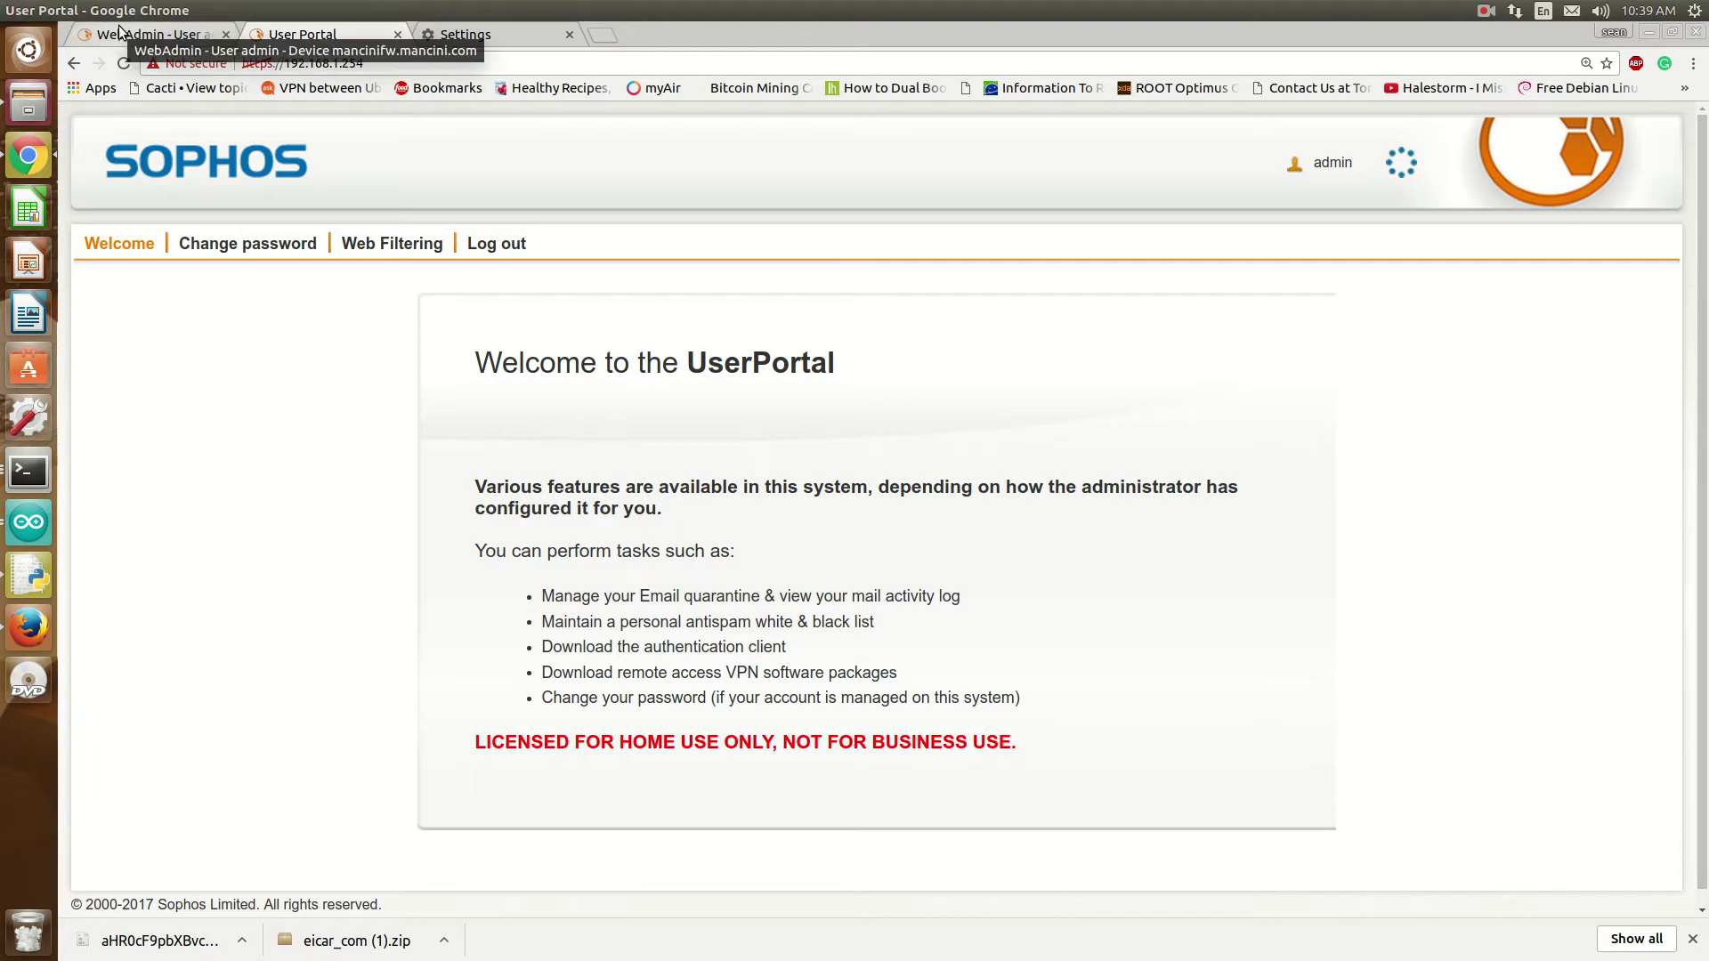
click(534, 34)
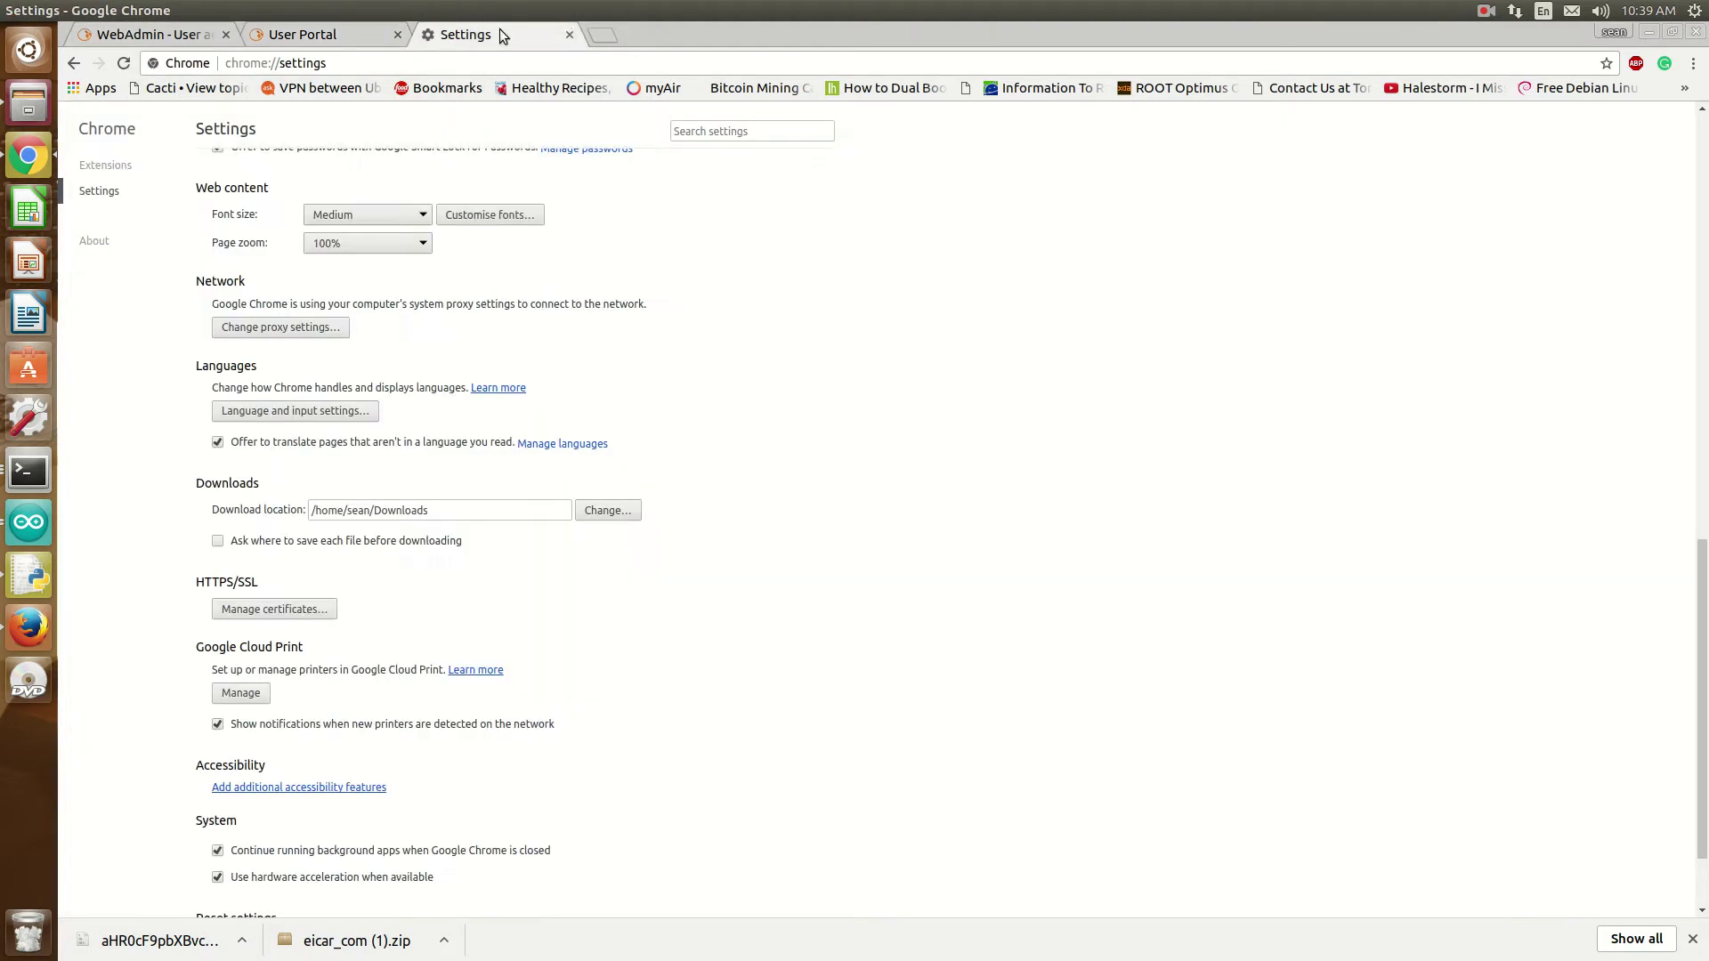
click(571, 34)
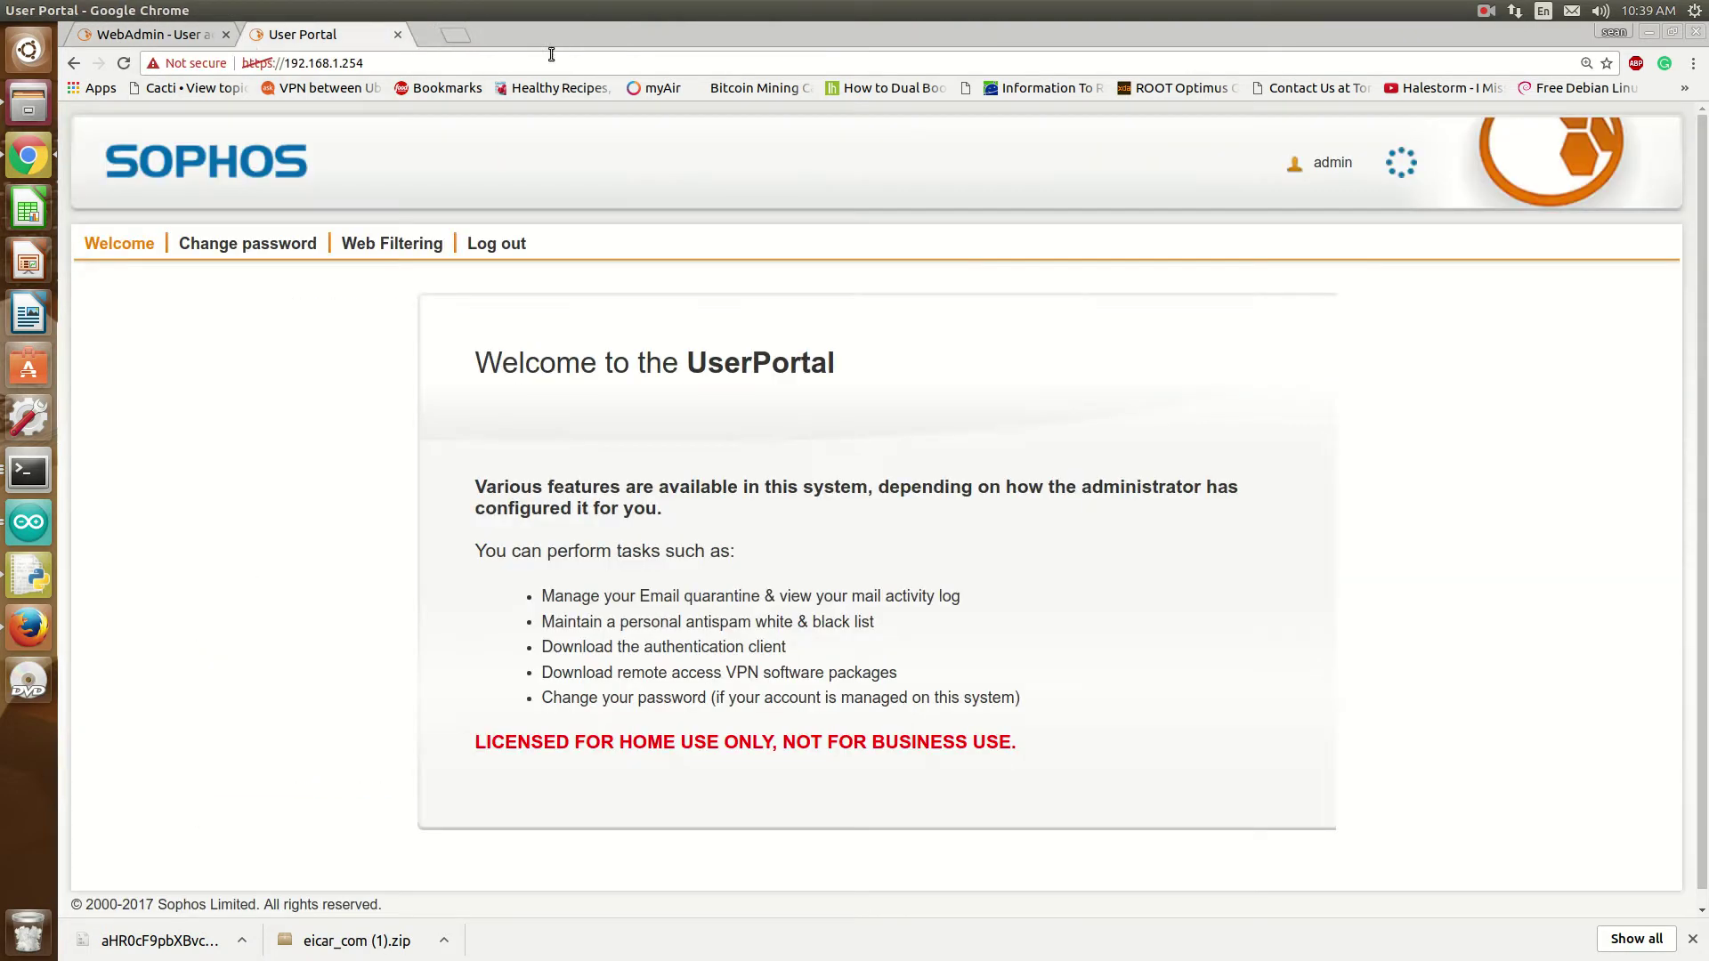
Review the End-User Portal options in WebAdmin alongside the User Portal's Welcome page.
click(190, 36)
scroll(596, 504, up, 1)
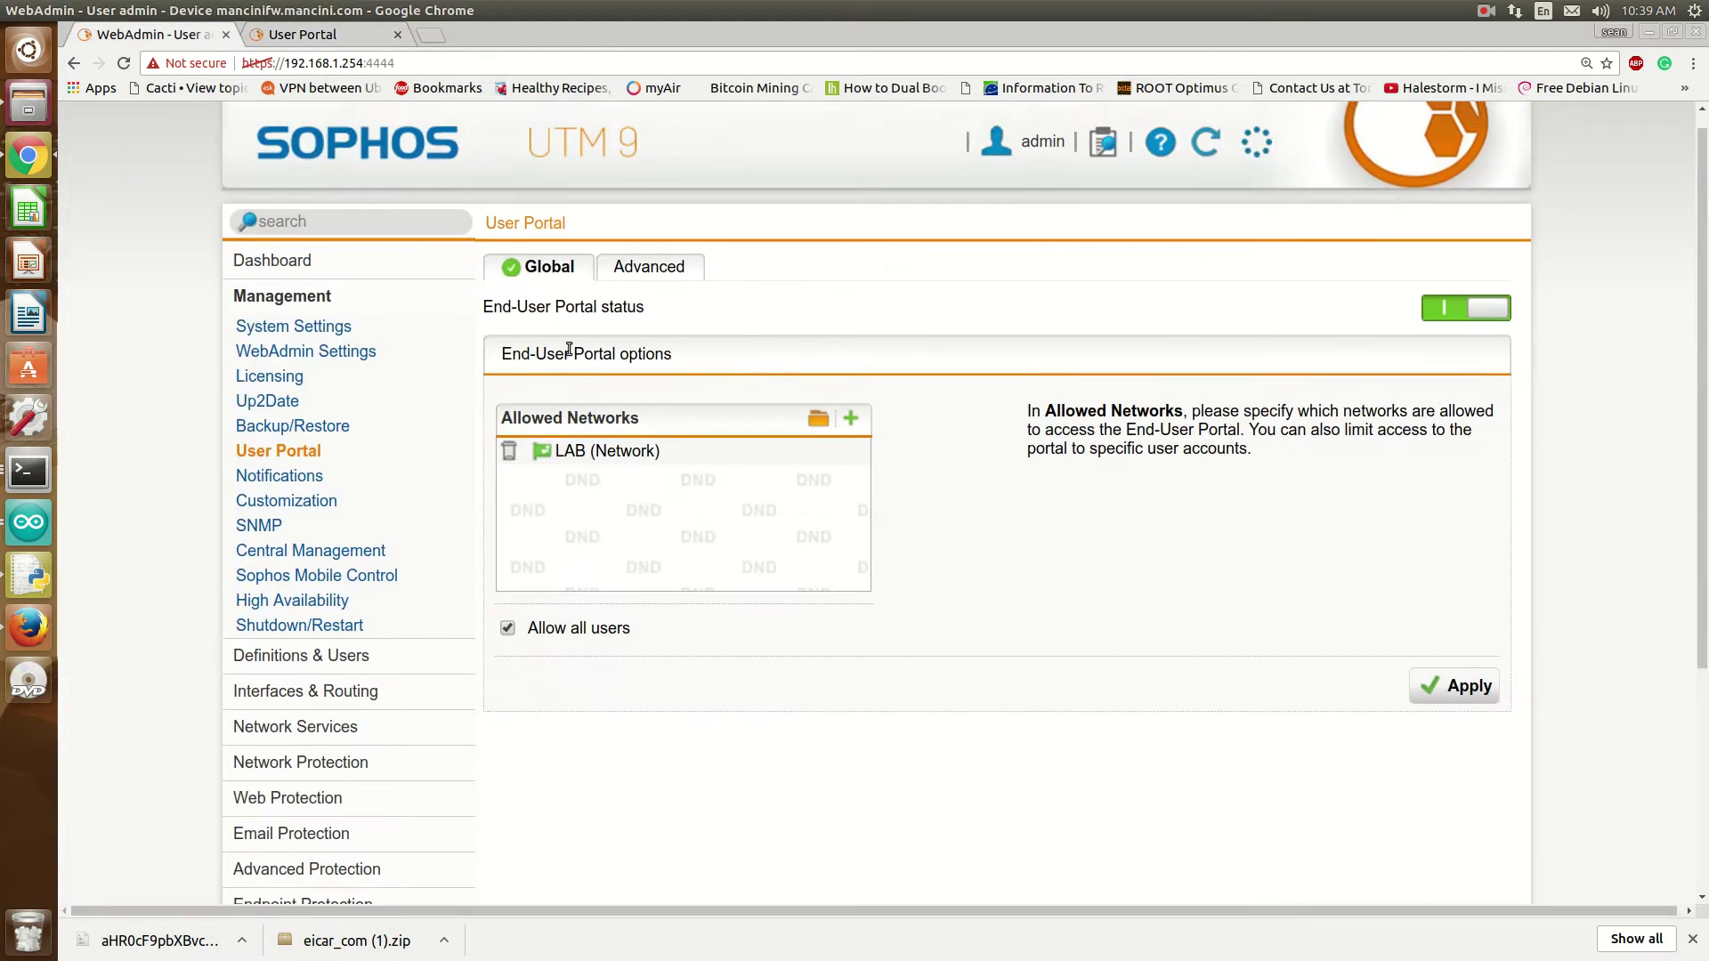
scroll(569, 348, up, 1)
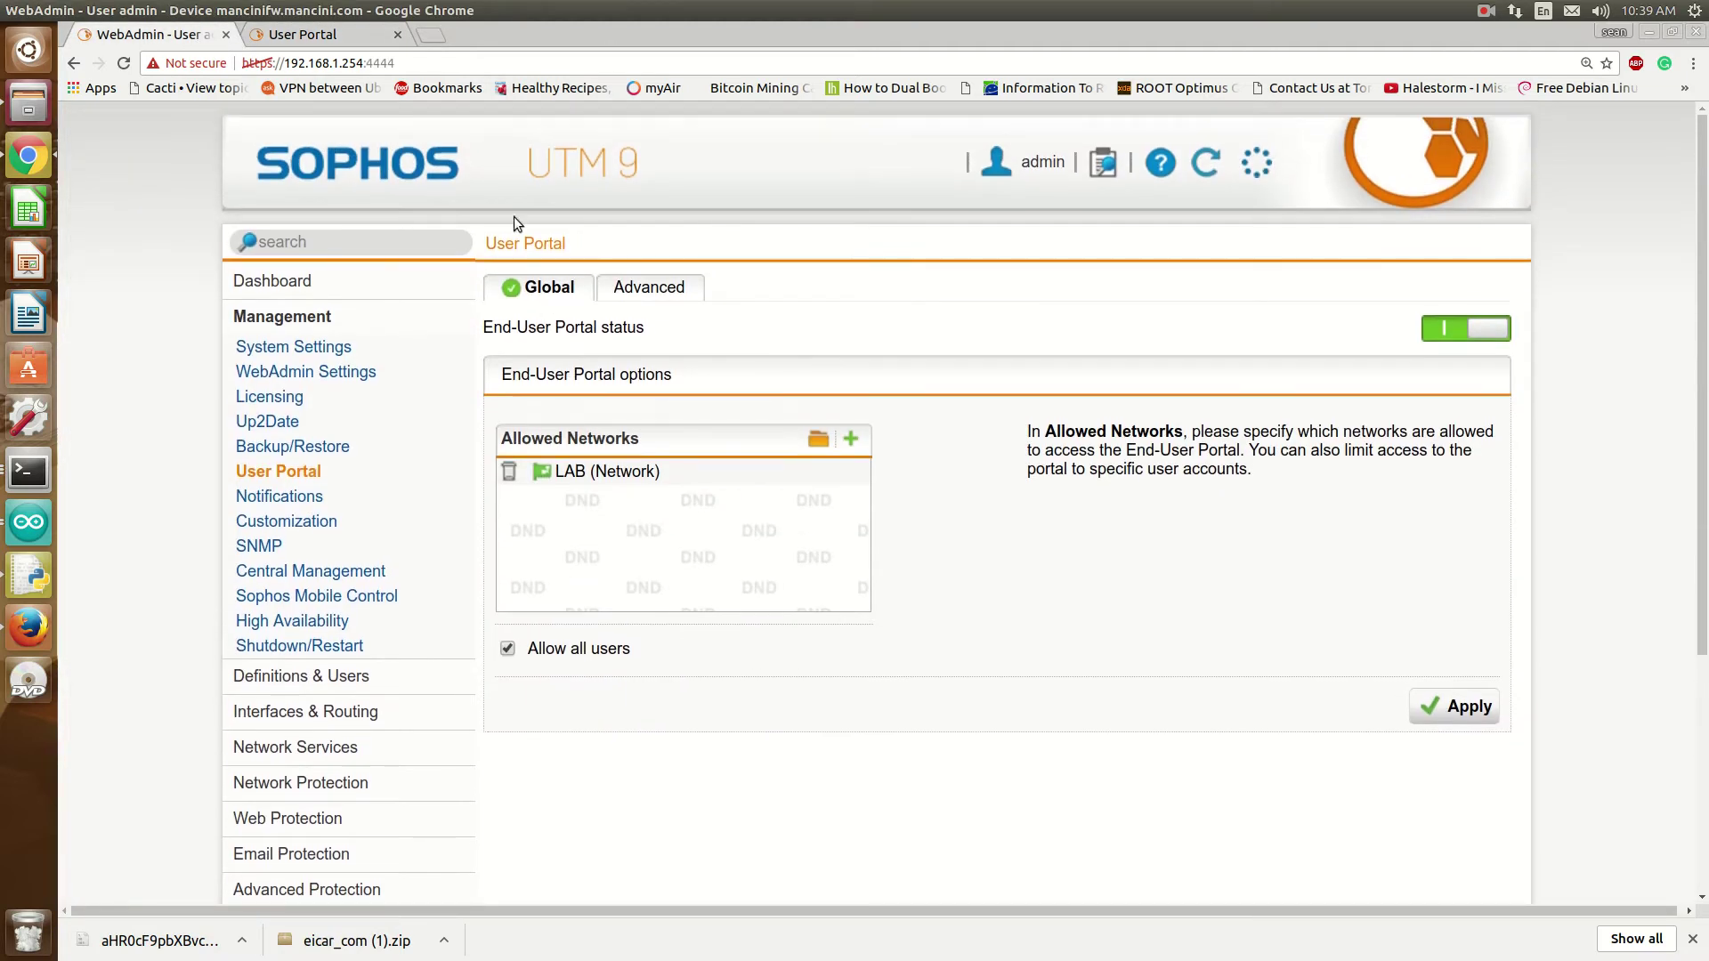
click(296, 39)
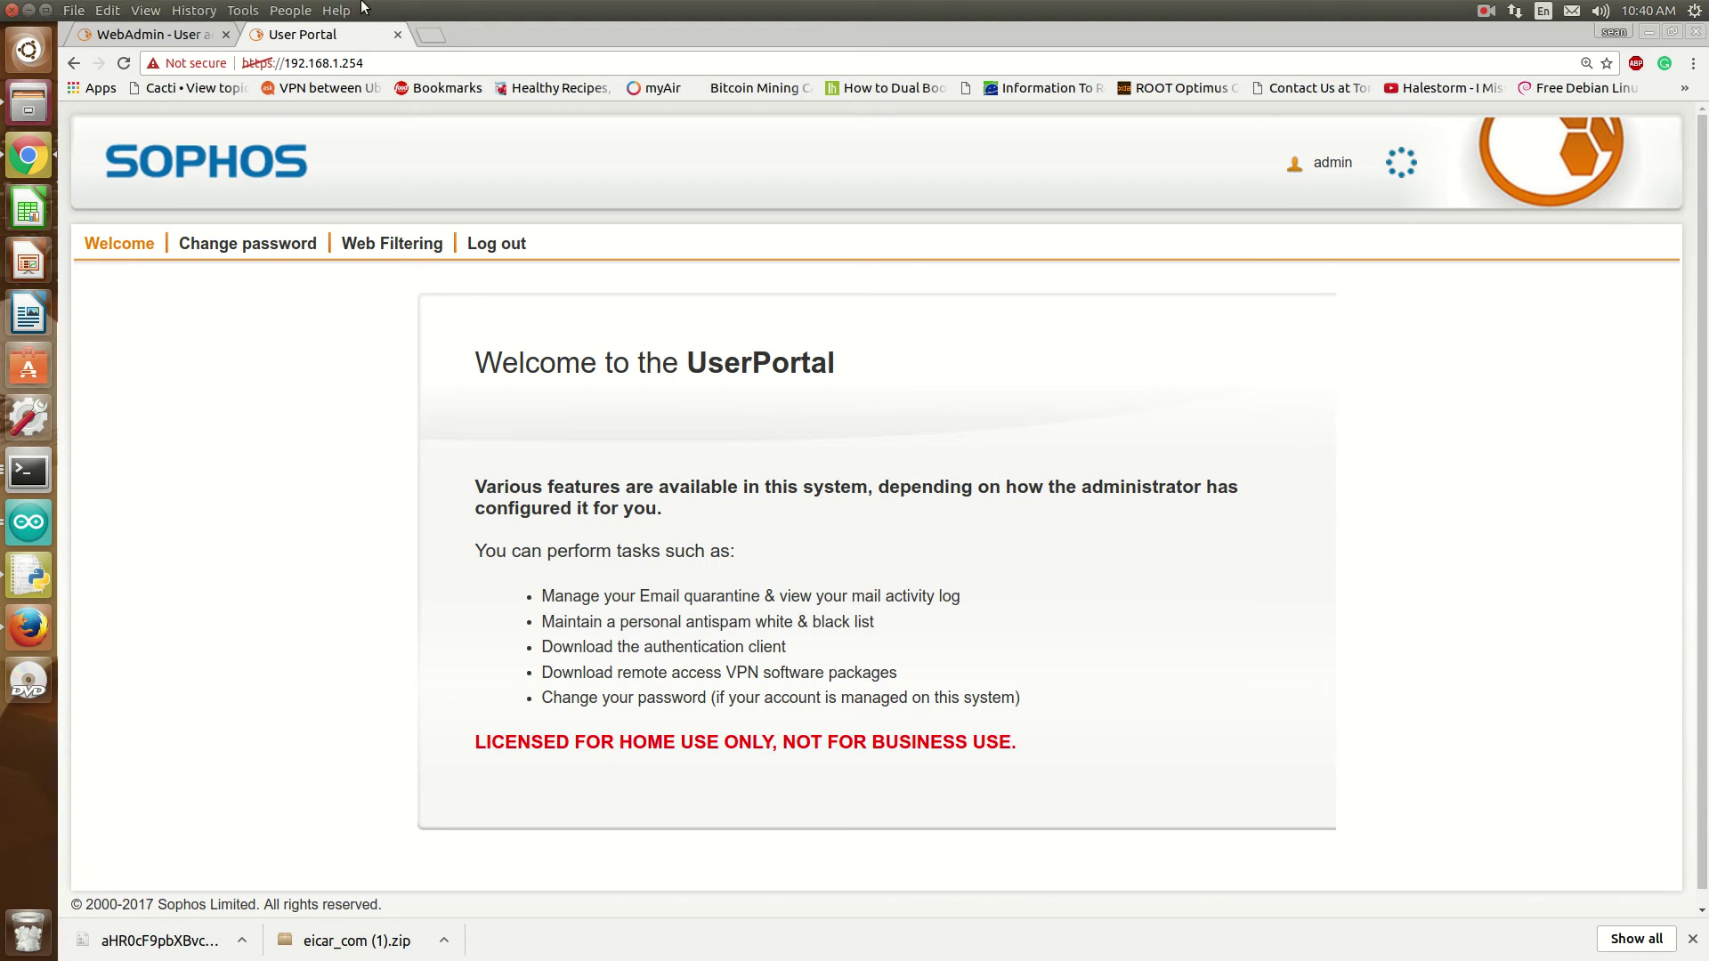
click(163, 36)
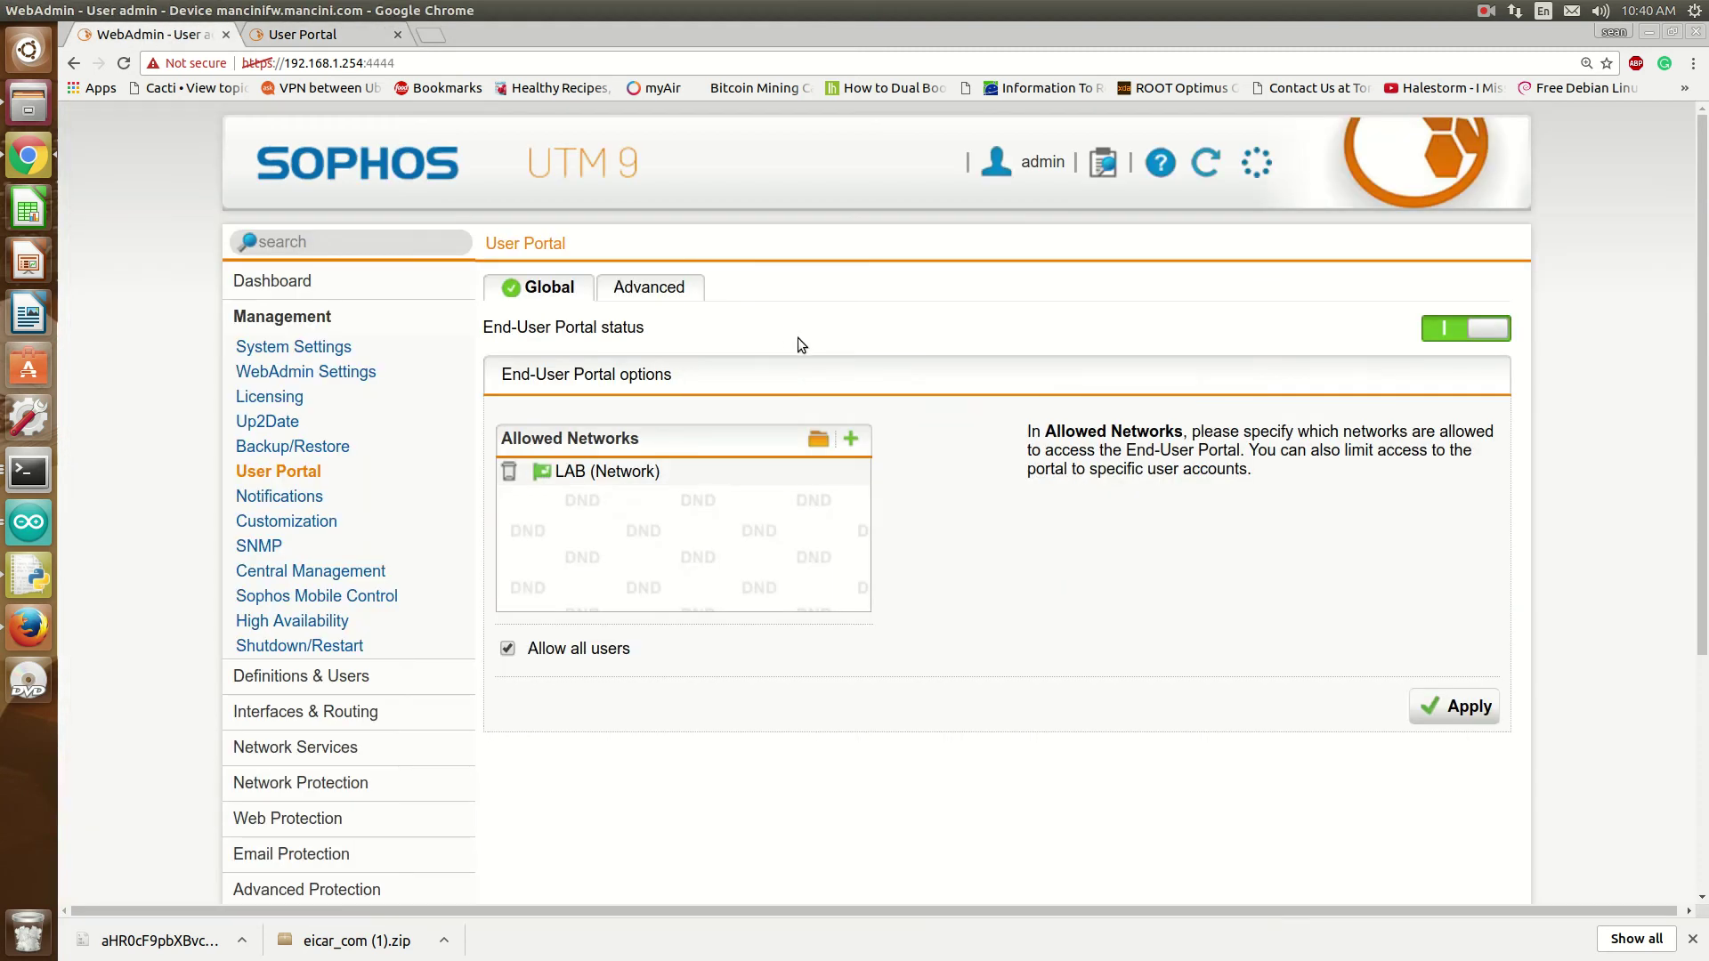